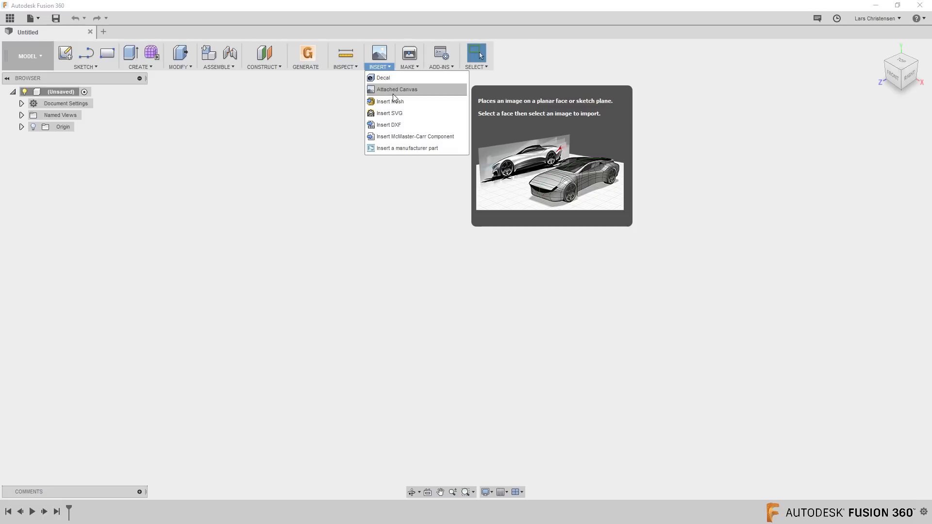
- Insert Capture.PNG from the Desktop as an attached canvas on the XY plane and view it from the front
{"action": "left_click", "coordinate": [392, 94]}
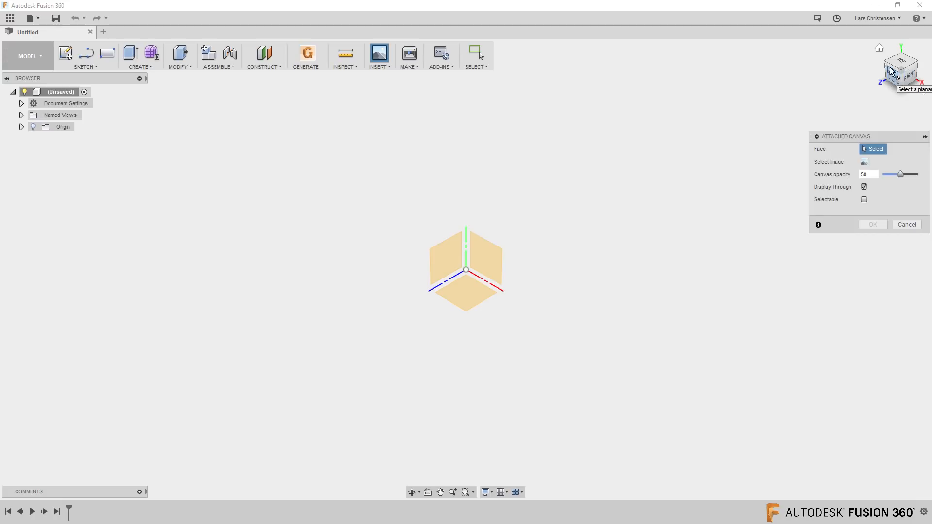
{"action": "left_click", "coordinate": [489, 257]}
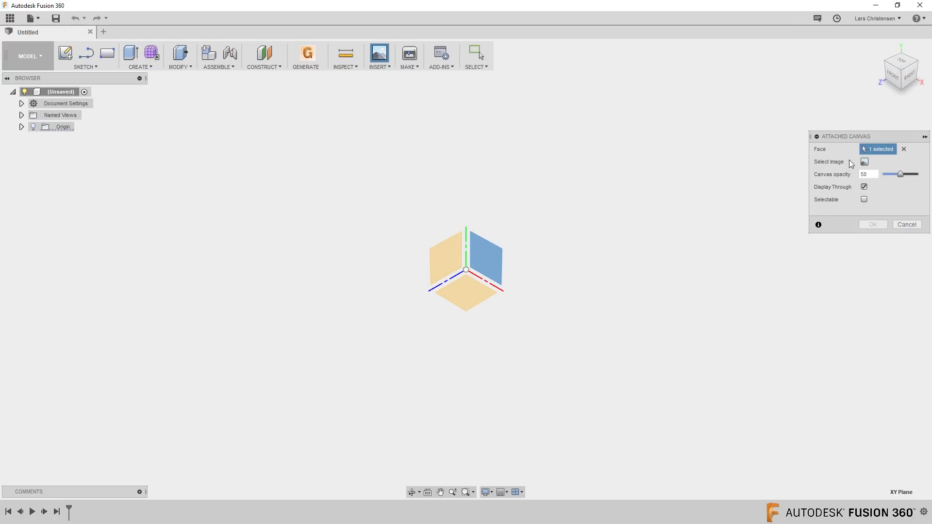
{"action": "left_click", "coordinate": [865, 162]}
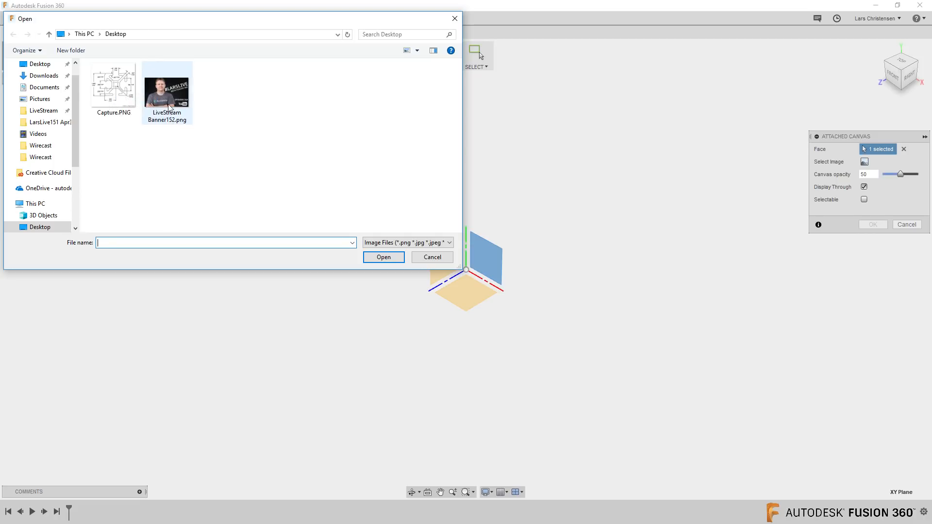
{"action": "left_click", "coordinate": [122, 100]}
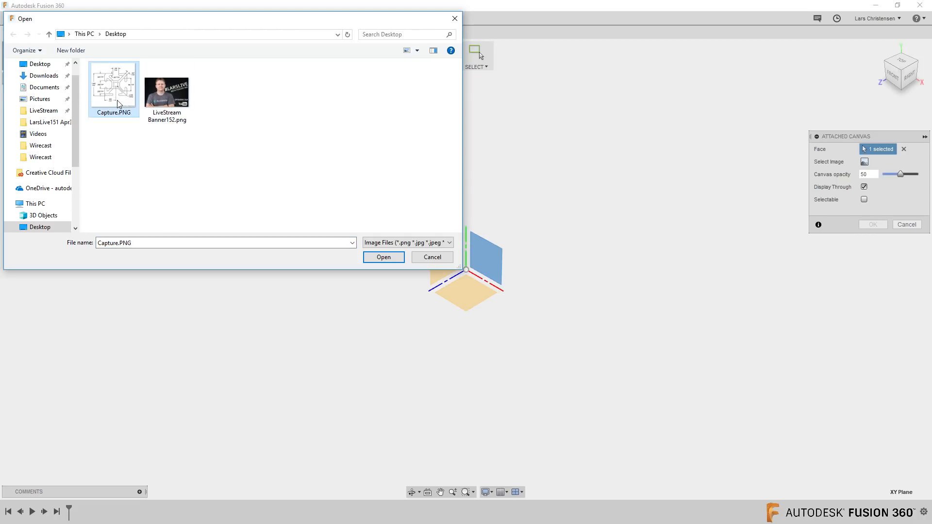
{"action": "double_click", "coordinate": [118, 100]}
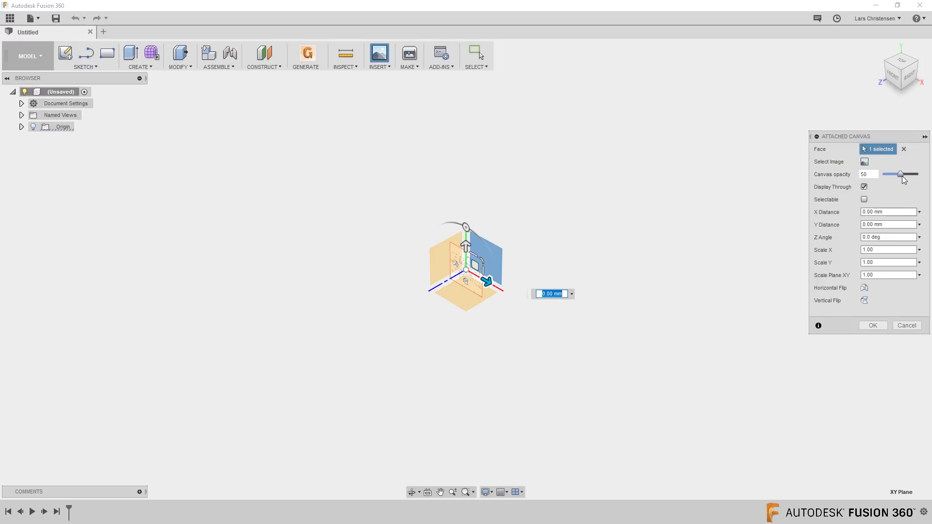
{"action": "left_click", "coordinate": [894, 76]}
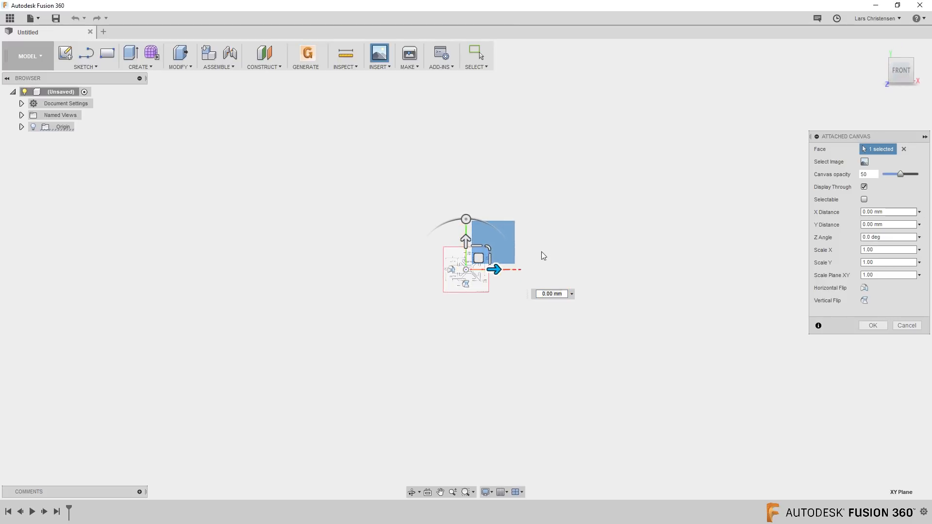
{"action": "scroll", "coordinate": [543, 256], "scroll_direction": "up", "scroll_amount": 5}
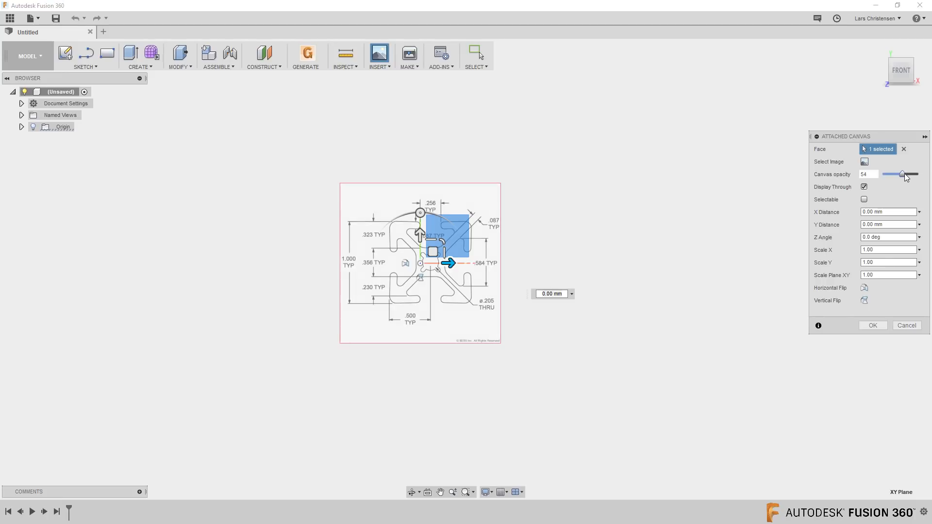
- Set the canvas opacity to 50, scale the image uniformly in plane to about 1.48, and place it
{"action": "mouse_move", "coordinate": [905, 174]}
{"action": "left_mouse_down"}
{"action": "mouse_move", "coordinate": [919, 175]}
{"action": "mouse_move", "coordinate": [876, 175]}
{"action": "mouse_move", "coordinate": [897, 177]}
{"action": "left_mouse_up"}
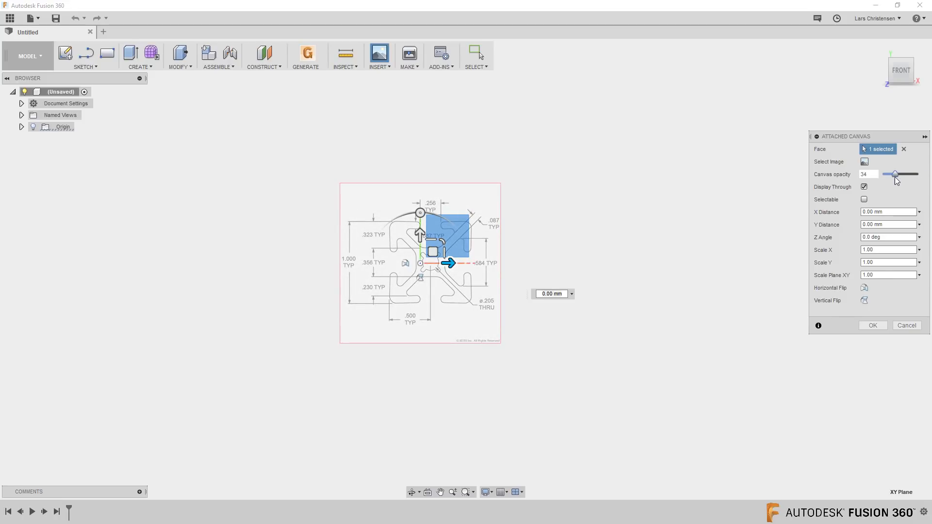
{"action": "type", "text": "50"}
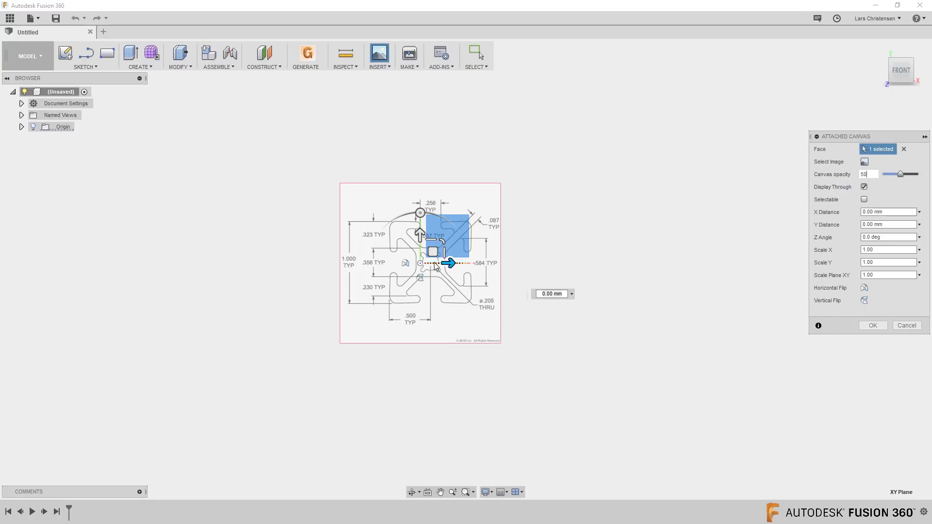
{"action": "left_click_drag", "start_coordinate": [421, 236], "coordinate": [421, 187]}
{"action": "left_click_drag", "start_coordinate": [453, 215], "coordinate": [502, 193]}
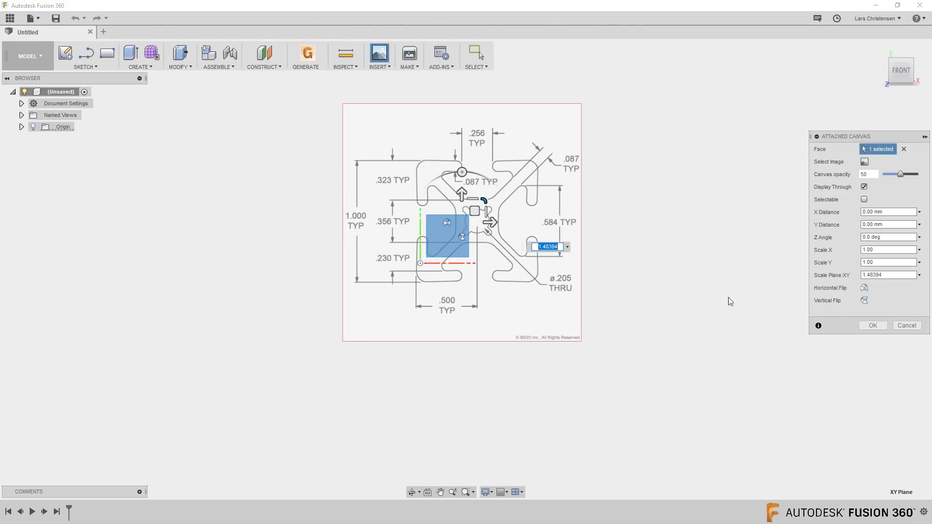
{"action": "left_click", "coordinate": [870, 326]}
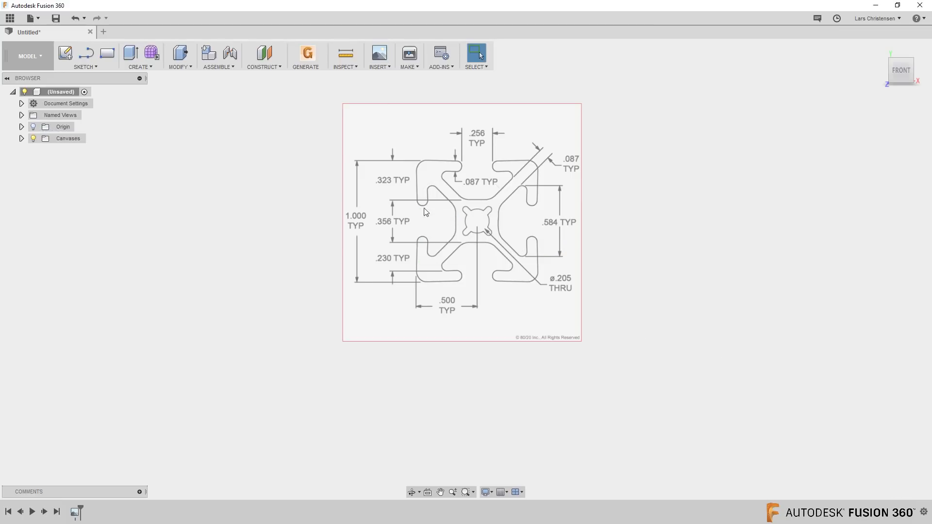
- Show the origin and calibrate the Capture canvas to 1 in between the profile's upper and lower outer edges
{"action": "left_click", "coordinate": [34, 127]}
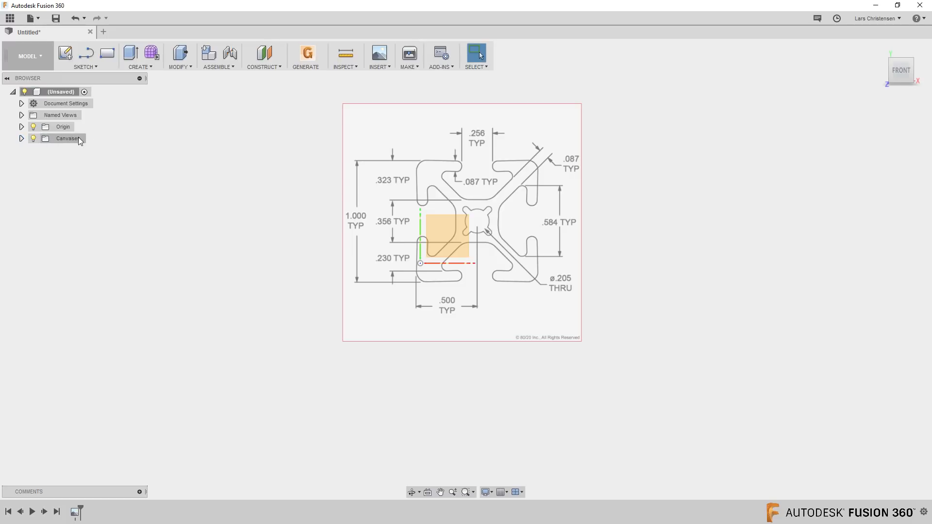
{"action": "left_click", "coordinate": [21, 139]}
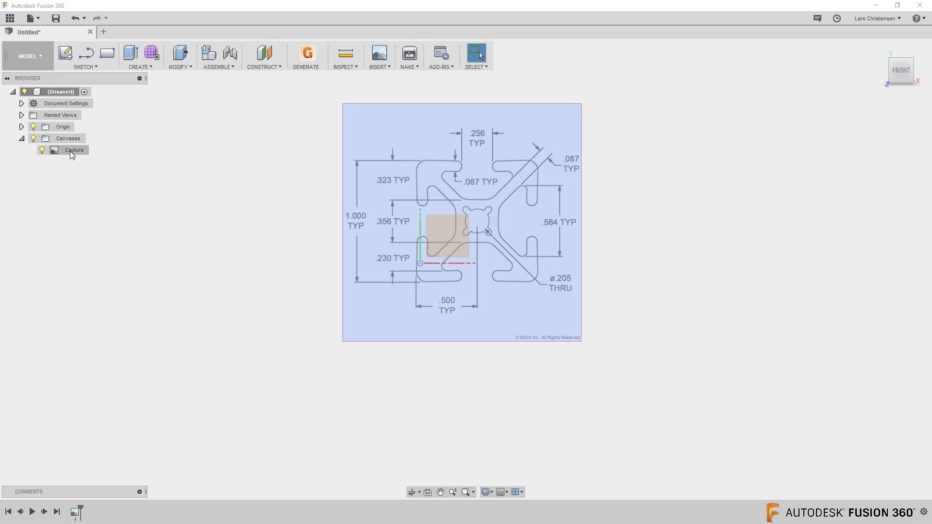
{"action": "right_click", "coordinate": [73, 151]}
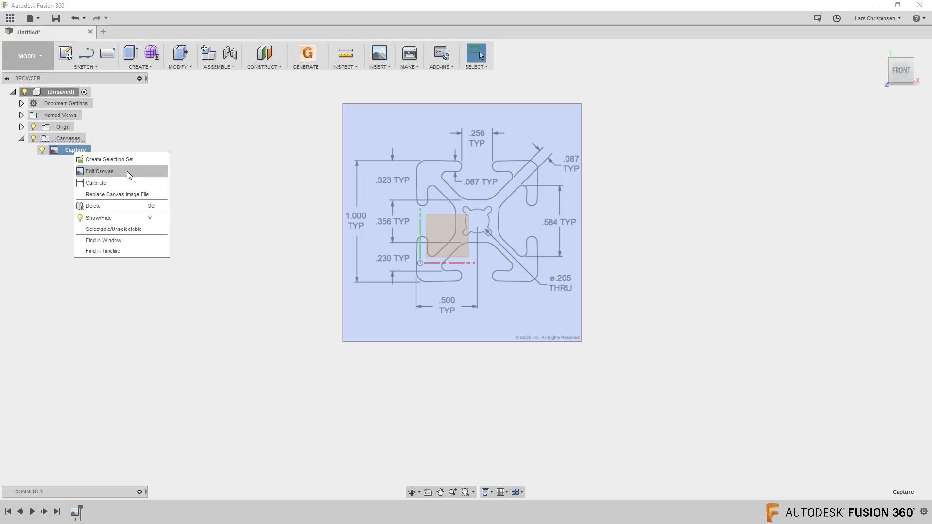
{"action": "left_click", "coordinate": [97, 185]}
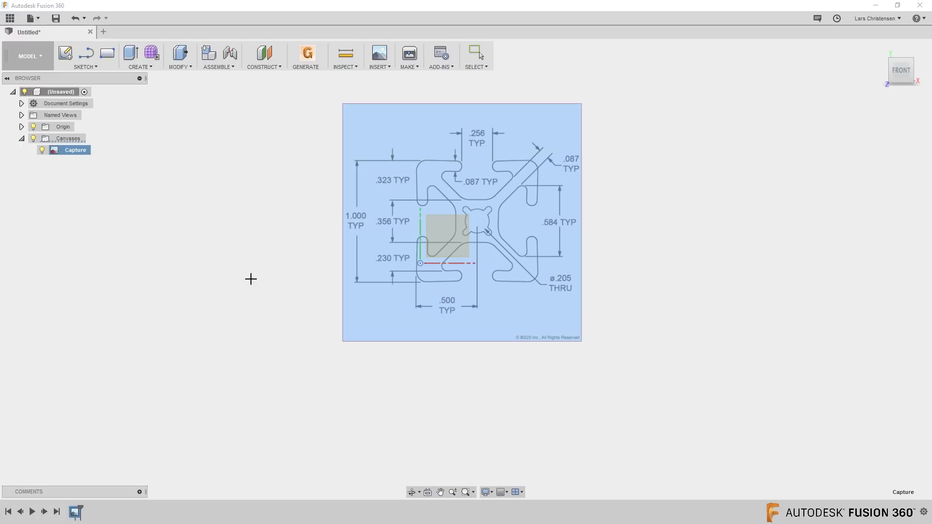
{"action": "scroll", "coordinate": [520, 173], "scroll_direction": "up", "scroll_amount": 3}
{"action": "scroll", "coordinate": [521, 174], "scroll_direction": "up", "scroll_amount": 2}
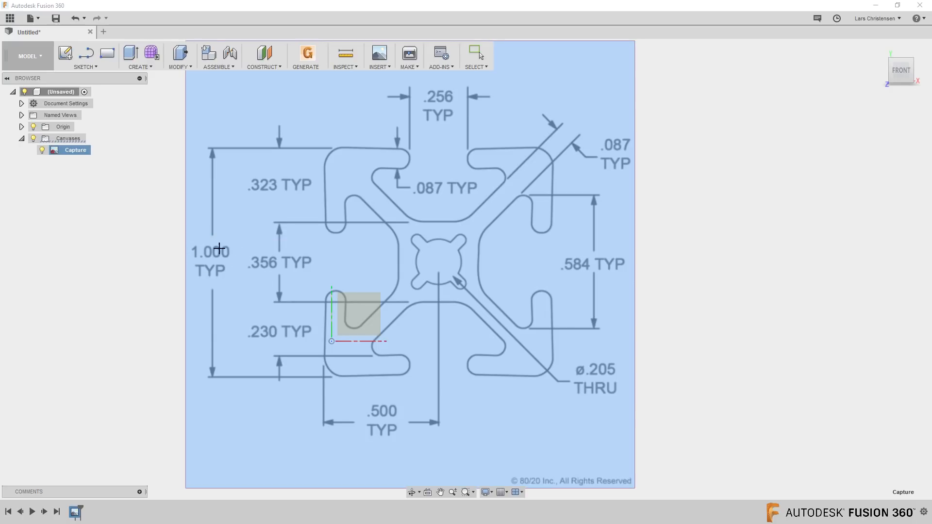
{"action": "left_click", "coordinate": [352, 147]}
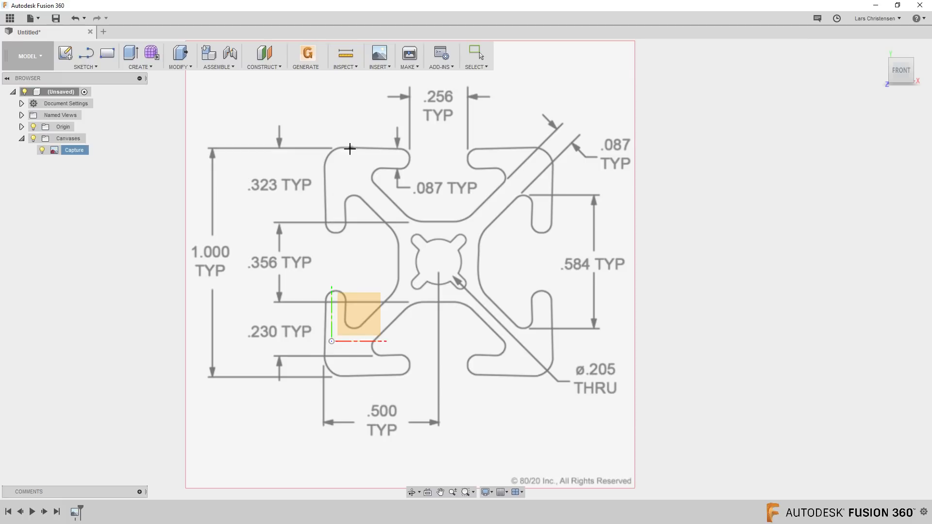
{"action": "left_click", "coordinate": [350, 375]}
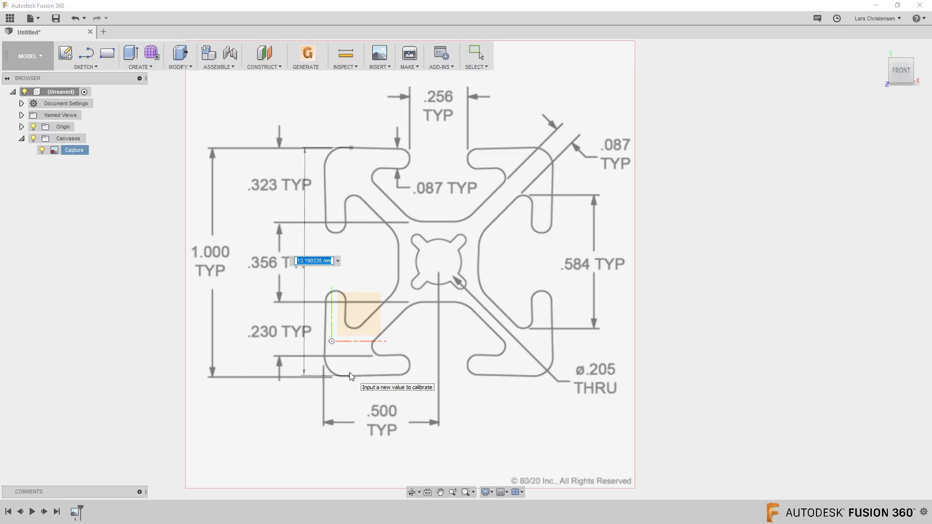
{"action": "type", "text": "1 in"}
{"action": "key", "text": "Return"}
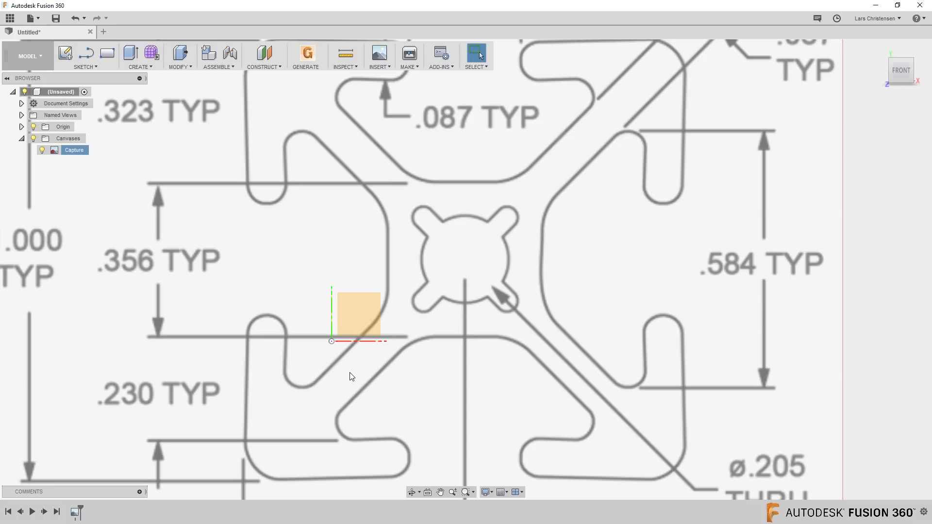
{"action": "scroll", "coordinate": [513, 266], "scroll_direction": "up", "scroll_amount": 2}
{"action": "scroll", "coordinate": [496, 270], "scroll_direction": "down", "scroll_amount": 7}
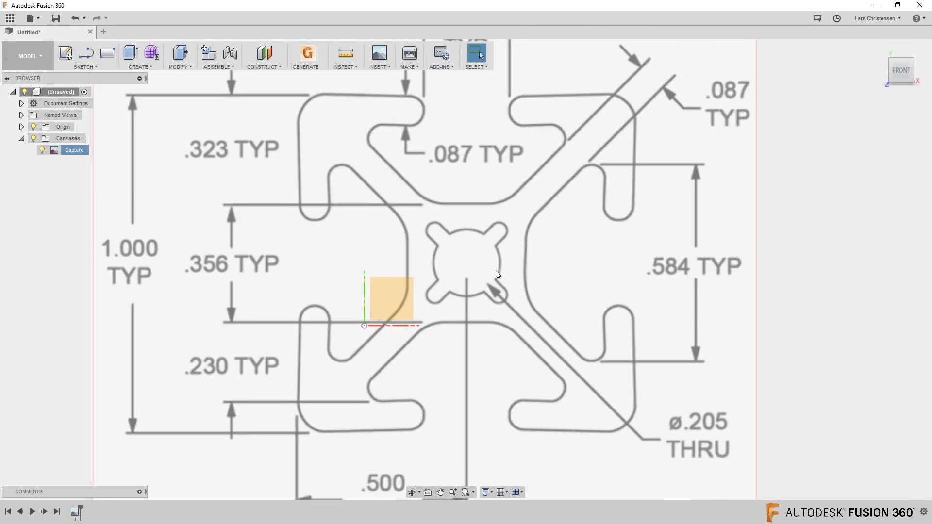
{"action": "left_click", "coordinate": [70, 150]}
{"action": "right_click", "coordinate": [71, 151]}
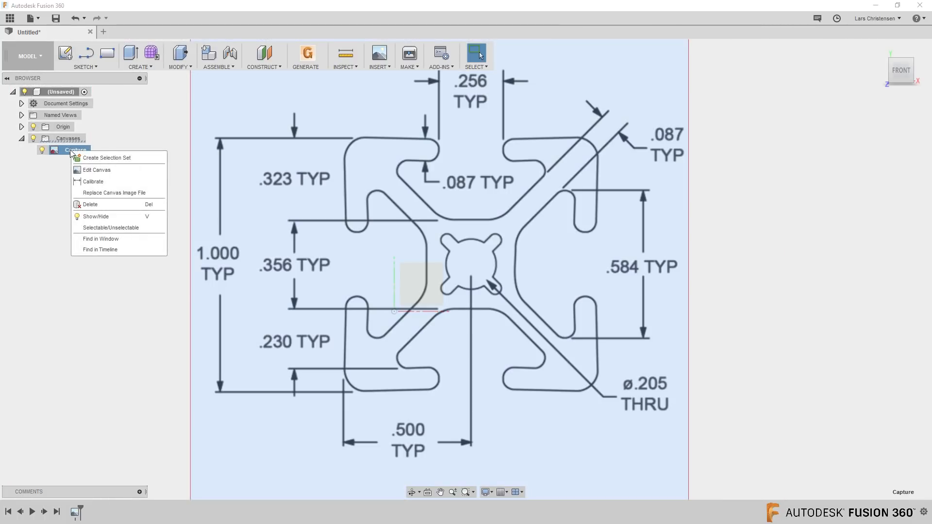
{"action": "left_click", "coordinate": [37, 293]}
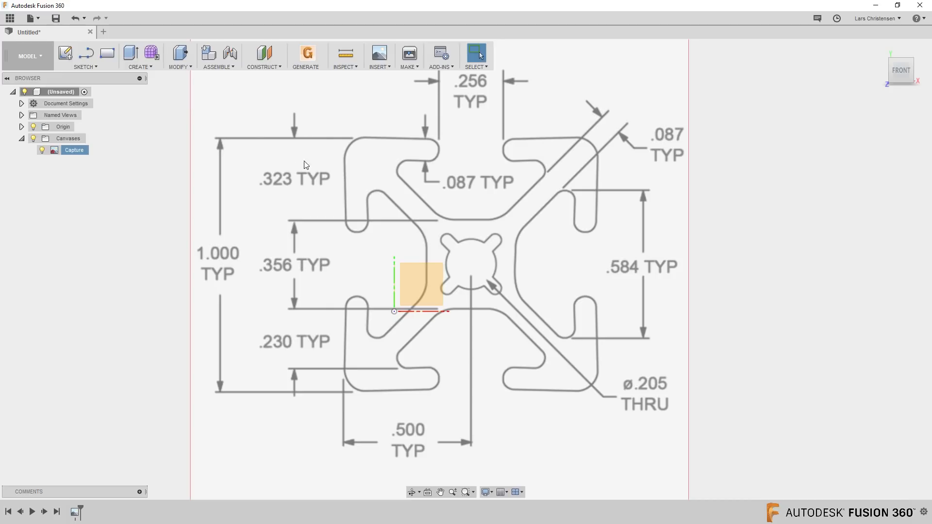
- Change the document's active units to inch
{"action": "left_click", "coordinate": [21, 104]}
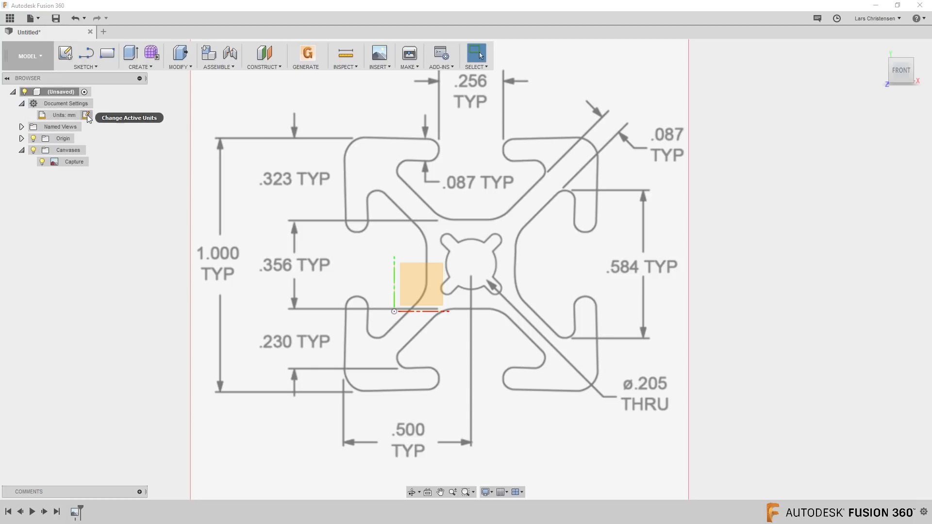
{"action": "left_click", "coordinate": [86, 116]}
{"action": "left_click", "coordinate": [871, 153]}
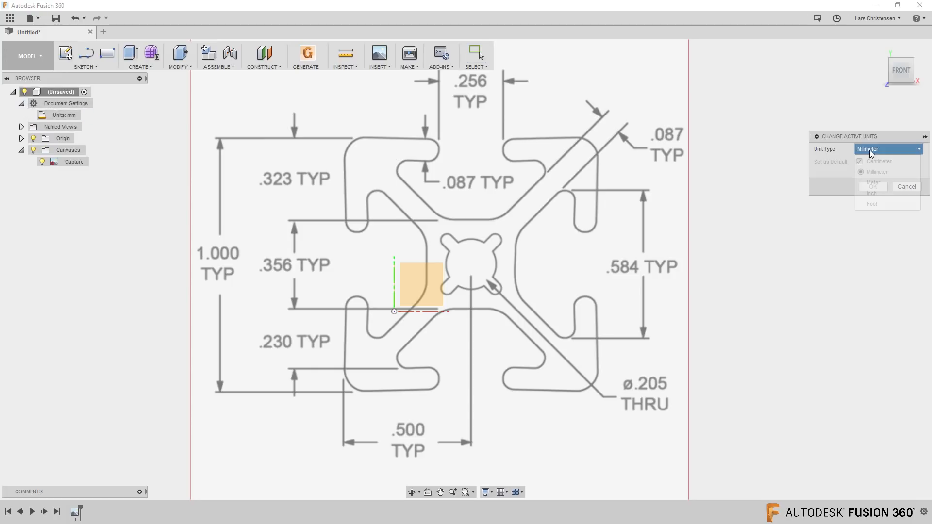
{"action": "left_click", "coordinate": [872, 193]}
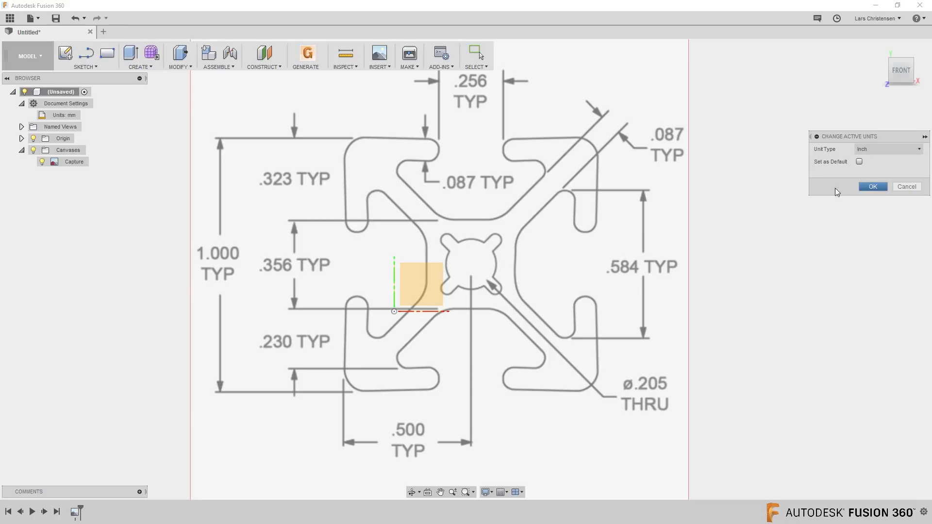
{"action": "left_click", "coordinate": [873, 187]}
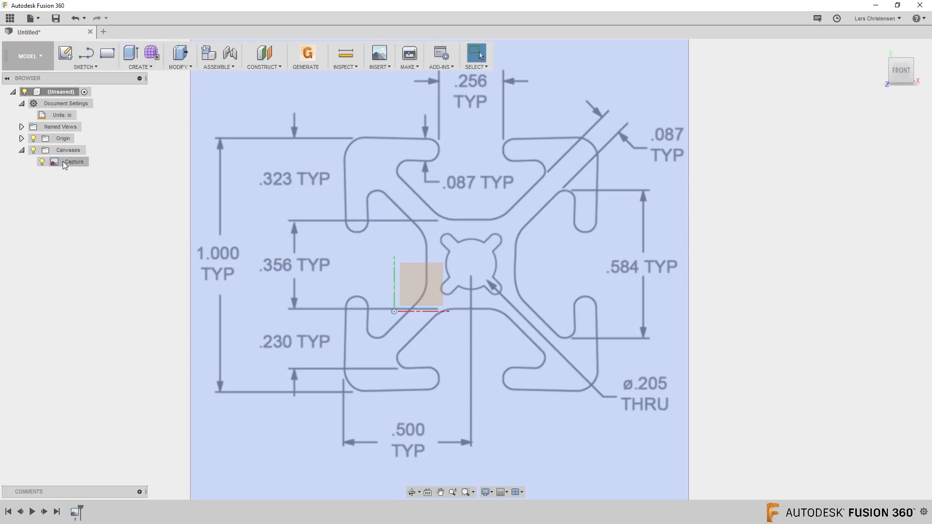
- Move the Capture canvas about -0.299 in X and -0.184 in Y to centre the profile's middle hole on the origin
{"action": "right_click", "coordinate": [65, 164]}
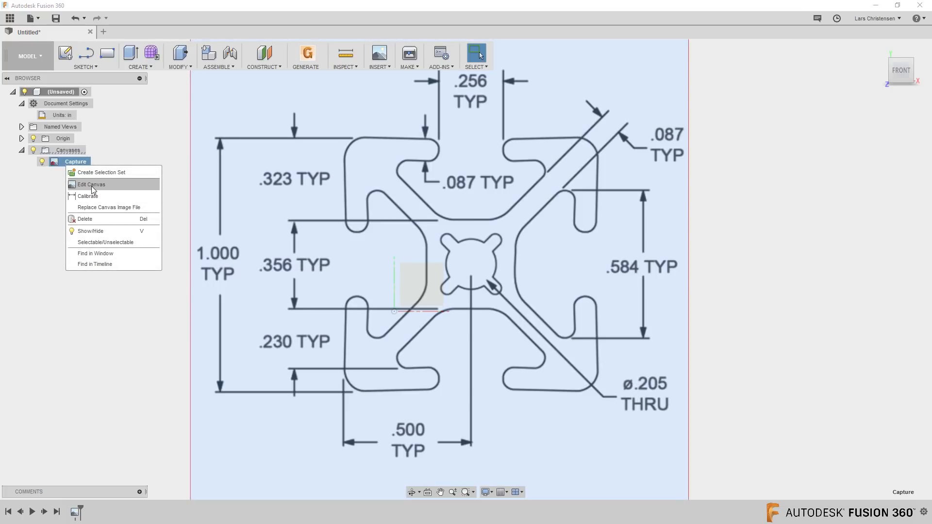
{"action": "left_click", "coordinate": [91, 184]}
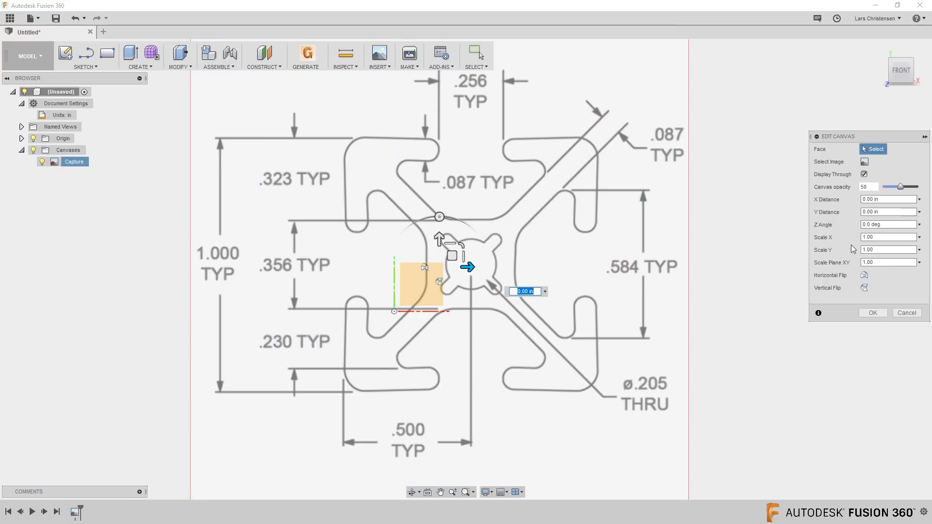
{"action": "left_click_drag", "start_coordinate": [452, 256], "coordinate": [376, 303]}
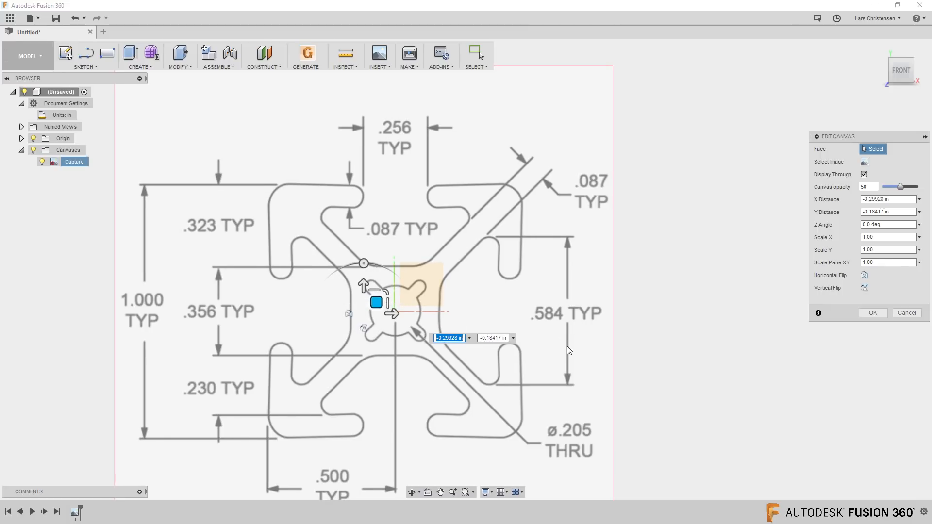
{"action": "left_click", "coordinate": [877, 315]}
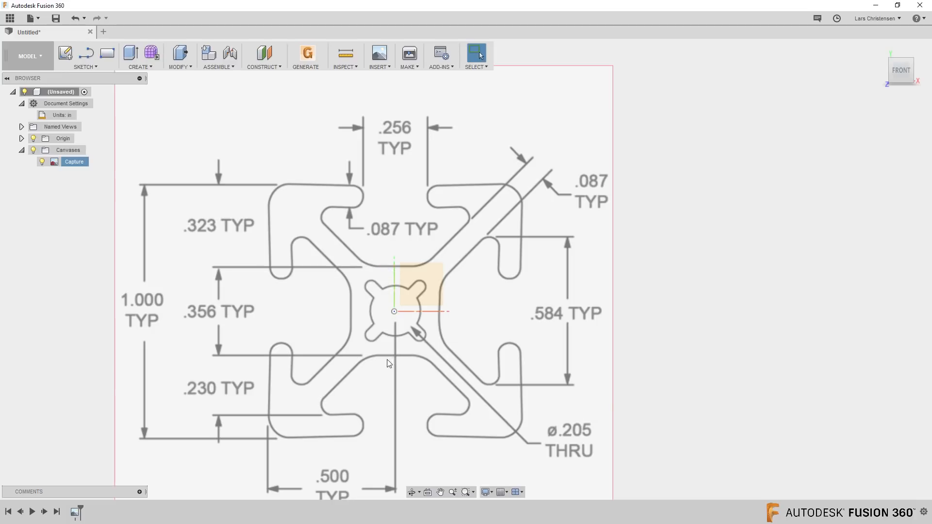
- Start a sketch on the front plane and draw a 0.205 in diameter circle centred on the origin
{"action": "scroll", "coordinate": [369, 287], "scroll_direction": "down", "scroll_amount": 1}
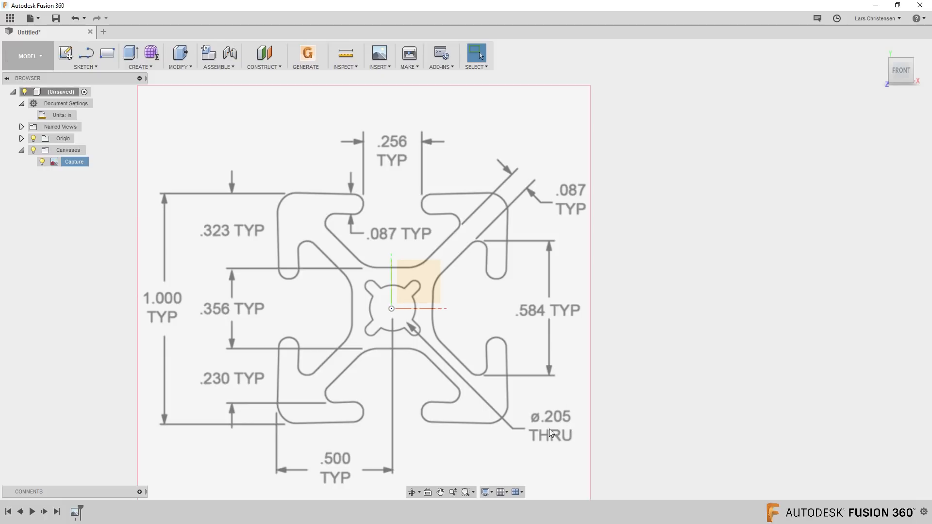
{"action": "left_click", "coordinate": [64, 55]}
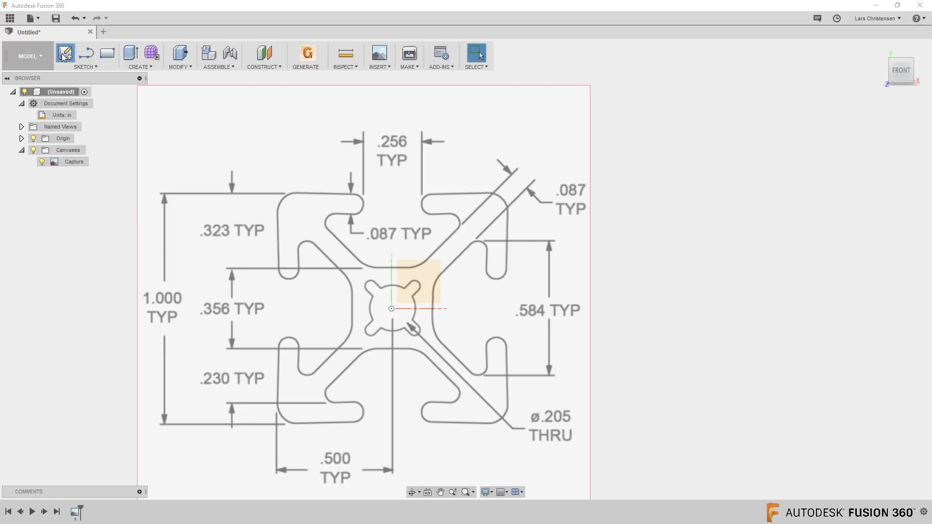
{"action": "left_click", "coordinate": [419, 281]}
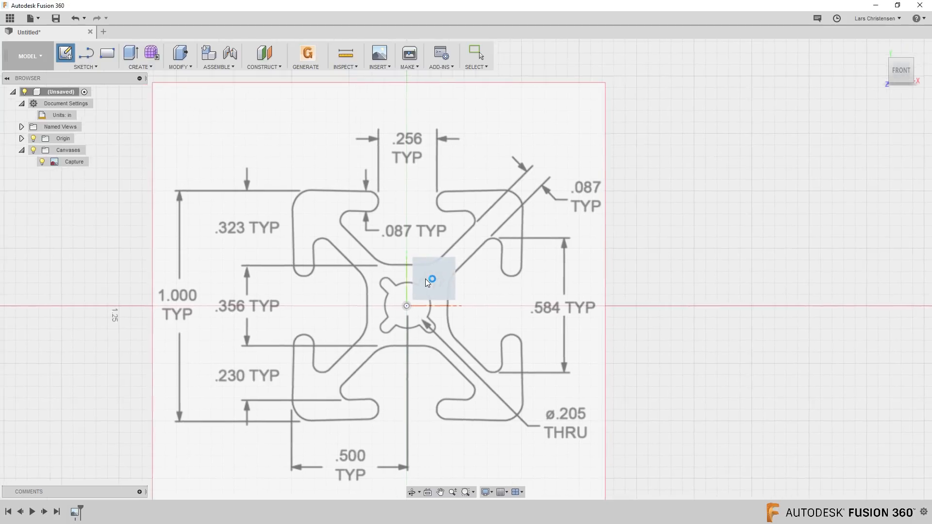
{"action": "key", "text": "c"}
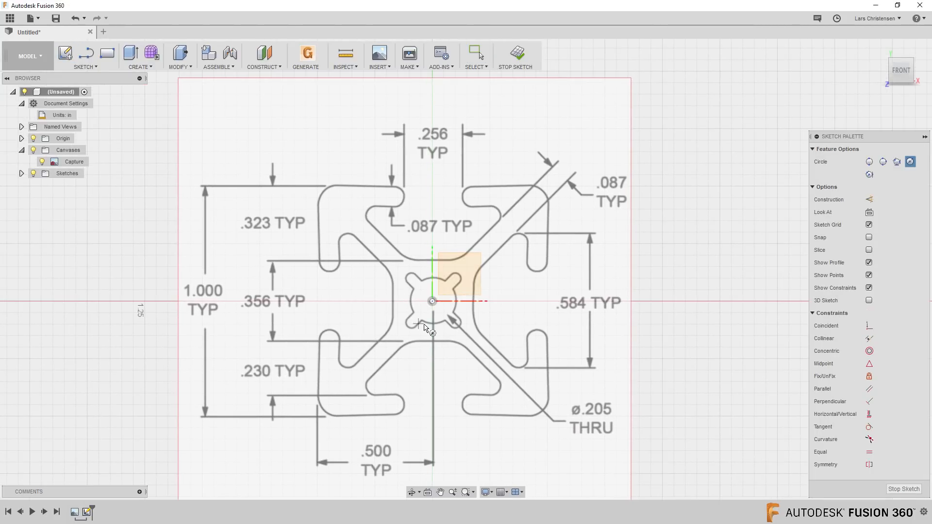
{"action": "left_click", "coordinate": [432, 301]}
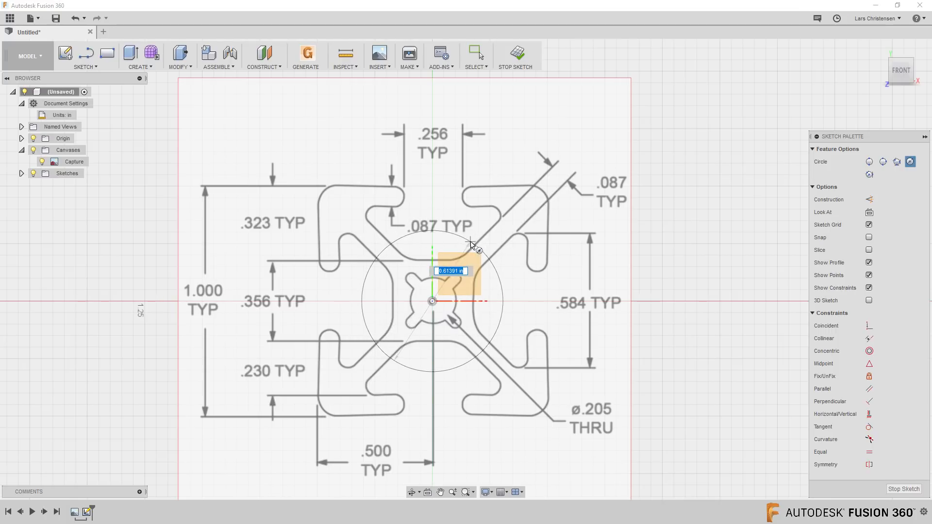
{"action": "type", "text": ".205"}
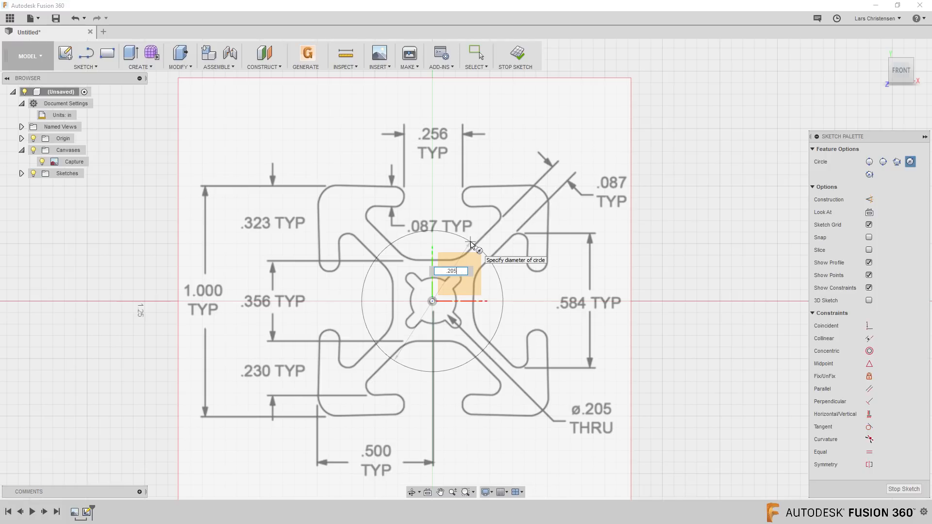
{"action": "key", "text": "Tab"}
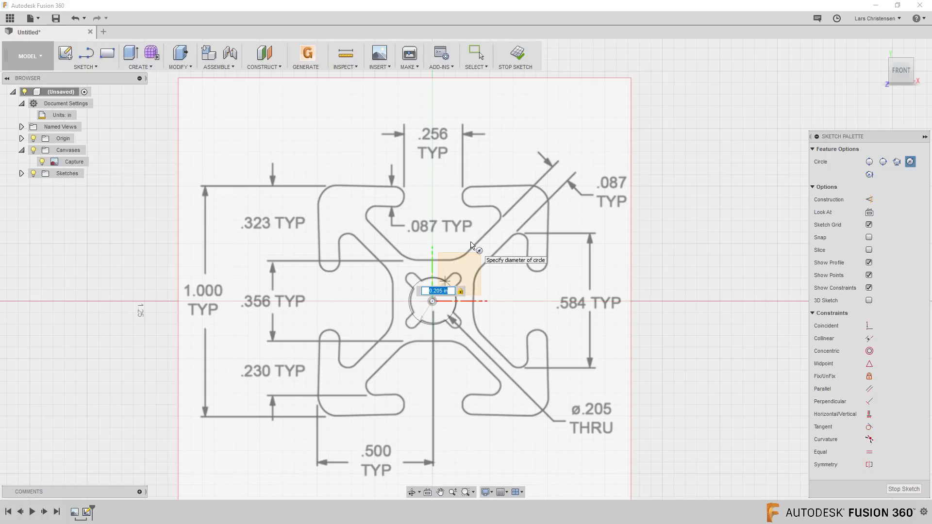
{"action": "key", "text": "Return"}
{"action": "key", "text": "Escape"}
{"action": "scroll", "coordinate": [489, 274], "scroll_direction": "up", "scroll_amount": 3}
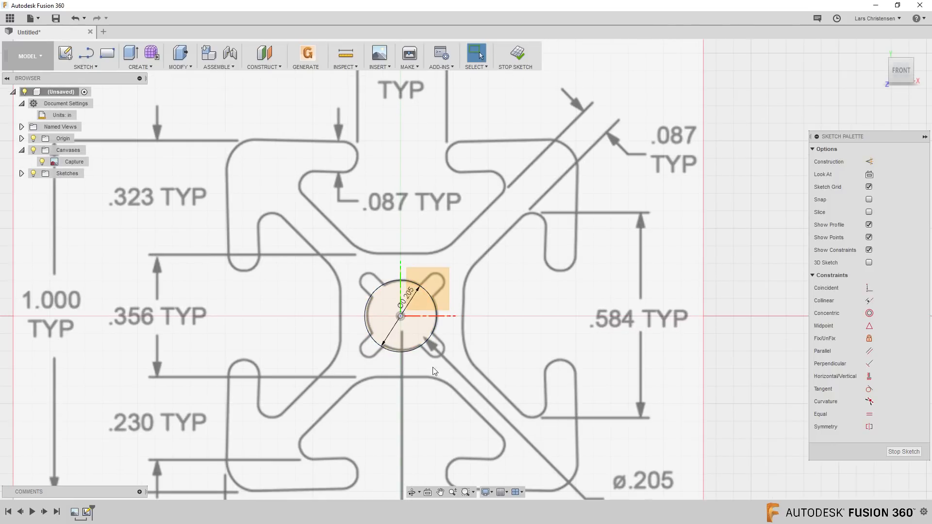
{"action": "scroll", "coordinate": [411, 312], "scroll_direction": "down", "scroll_amount": 4}
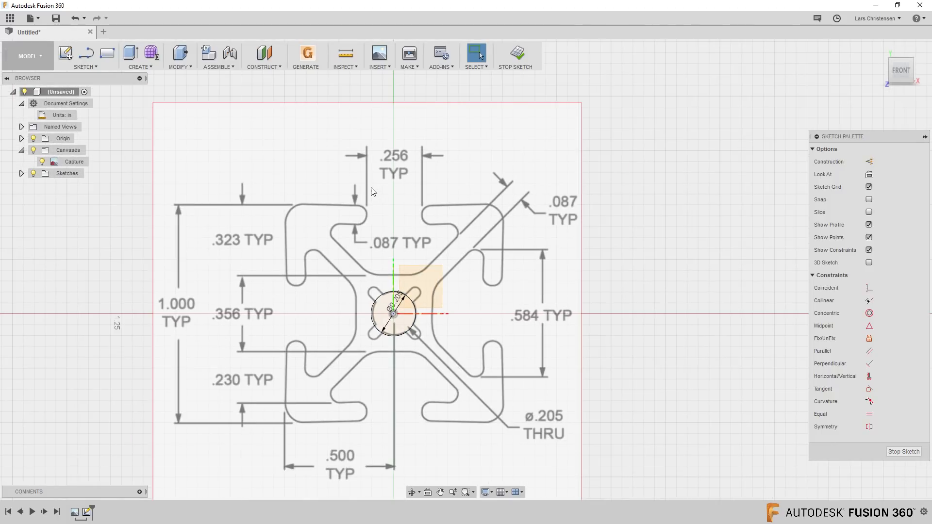
- Draw a vertical line about 1.03 in long upward from the origin and a horizontal line from the origin past the canvas edge
{"action": "scroll", "coordinate": [425, 393], "scroll_direction": "up", "scroll_amount": 2}
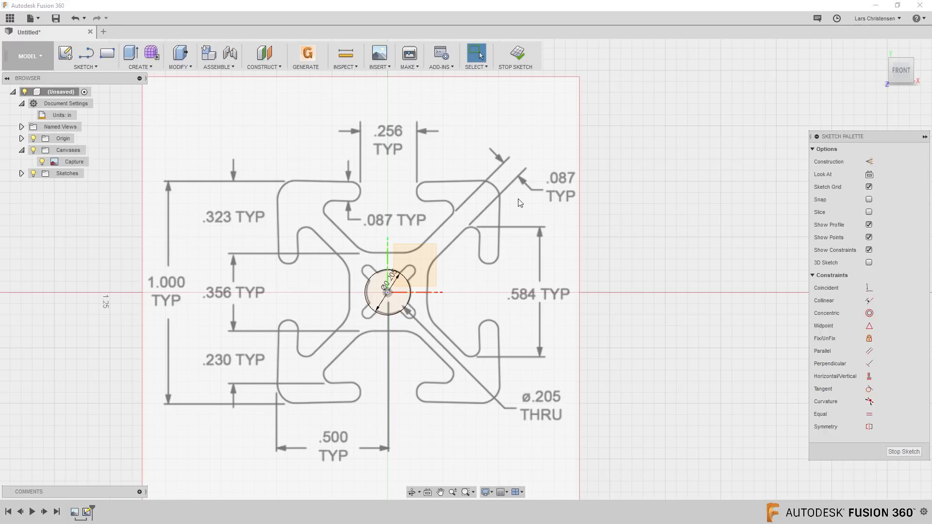
{"action": "scroll", "coordinate": [527, 214], "scroll_direction": "up", "scroll_amount": 1}
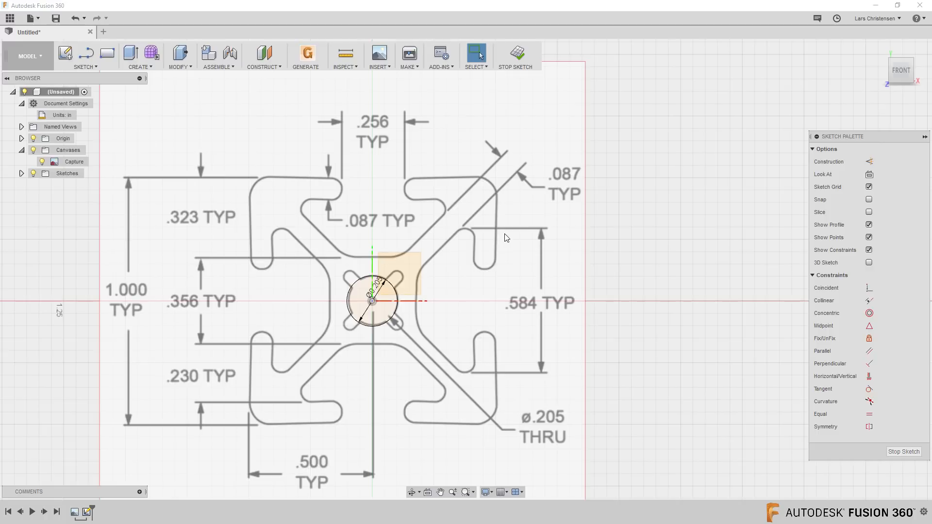
{"action": "scroll", "coordinate": [507, 238], "scroll_direction": "up", "scroll_amount": 1}
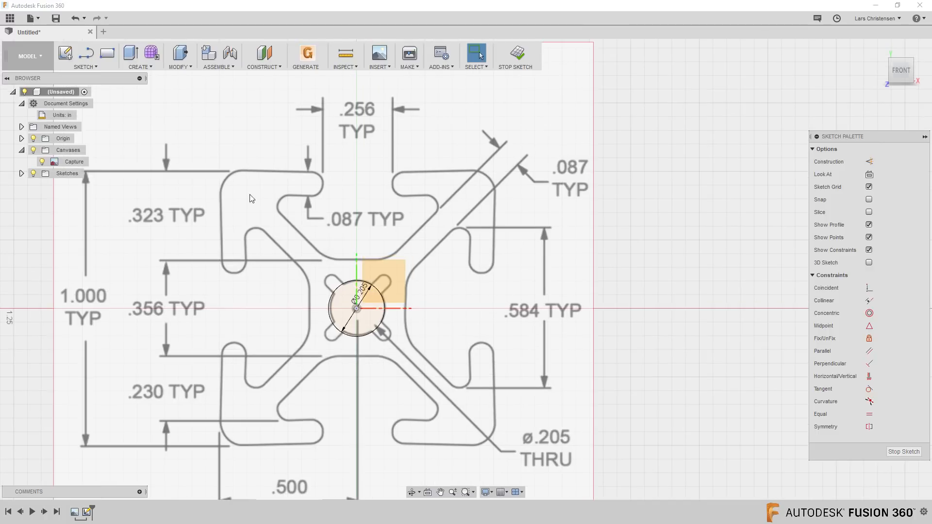
{"action": "left_click", "coordinate": [86, 54]}
{"action": "scroll", "coordinate": [356, 324], "scroll_direction": "down", "scroll_amount": 1}
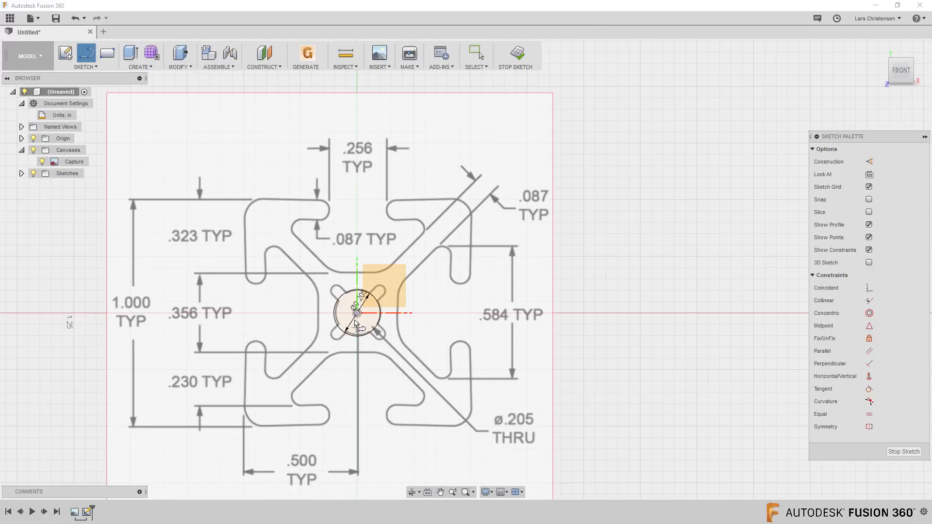
{"action": "left_click", "coordinate": [357, 313]}
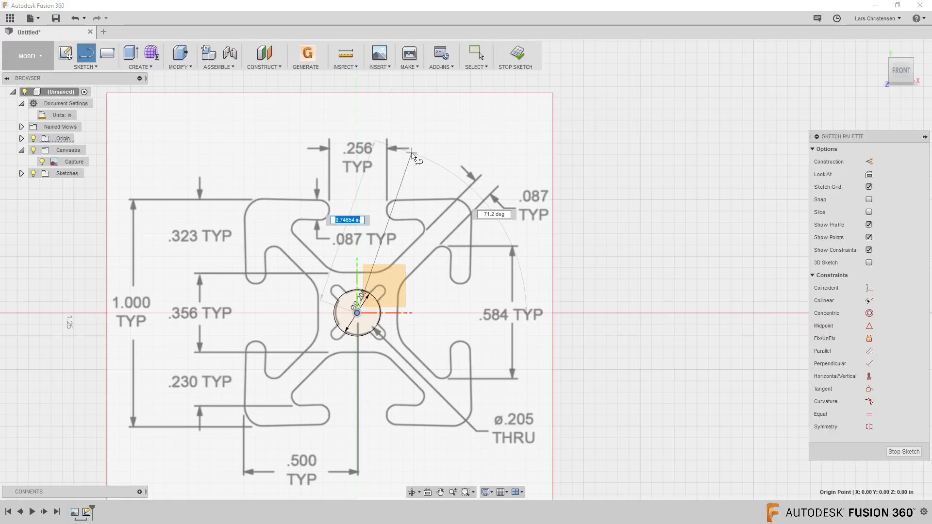
{"action": "double_click", "coordinate": [357, 78]}
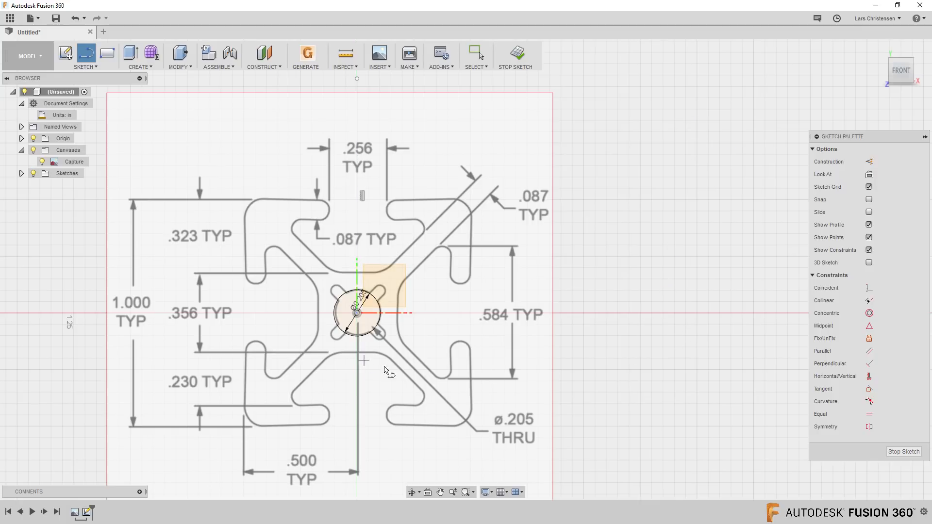
{"action": "left_click", "coordinate": [358, 313]}
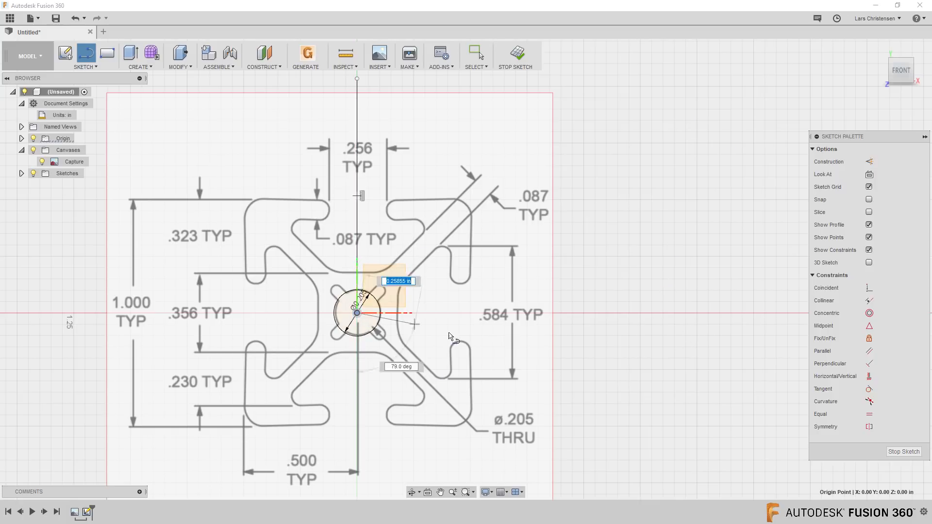
{"action": "left_click", "coordinate": [606, 313]}
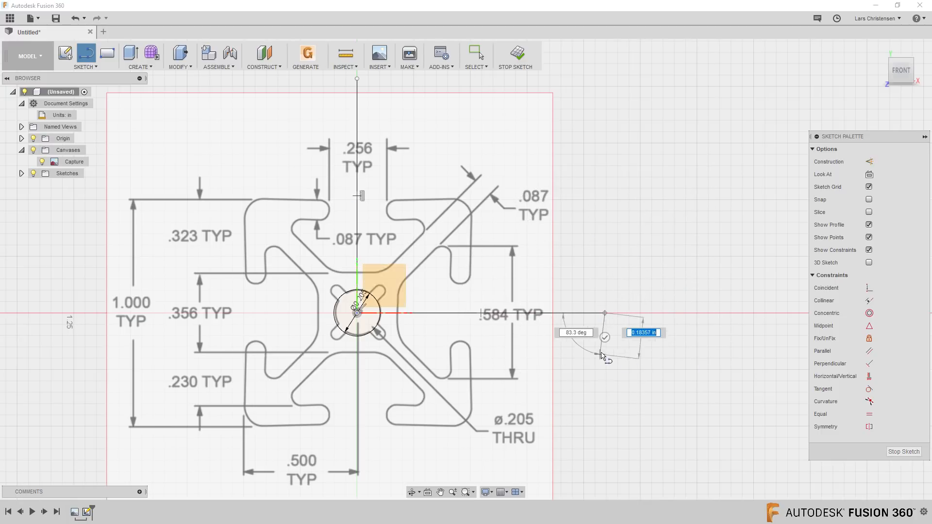
{"action": "left_click", "coordinate": [605, 338]}
{"action": "left_click", "coordinate": [605, 338]}
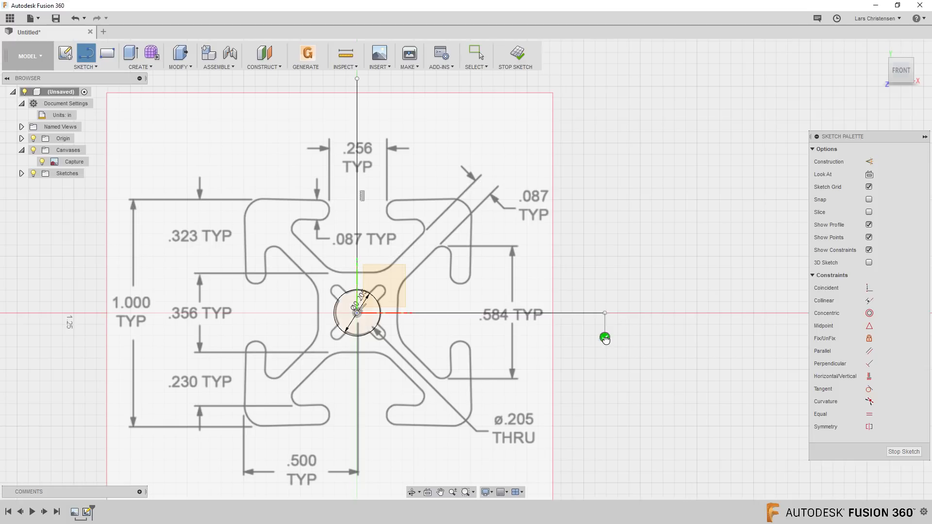
{"action": "key", "text": "Escape"}
- Draw a diagonal line about 1.35 in long from the origin at 45 degrees to the horizontal line
{"action": "left_click", "coordinate": [357, 314]}
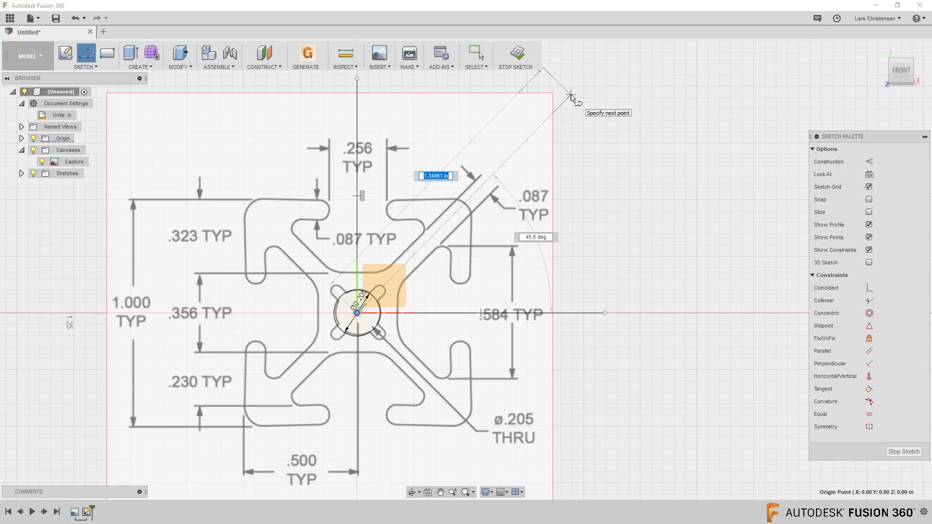
{"action": "key", "text": "Tab"}
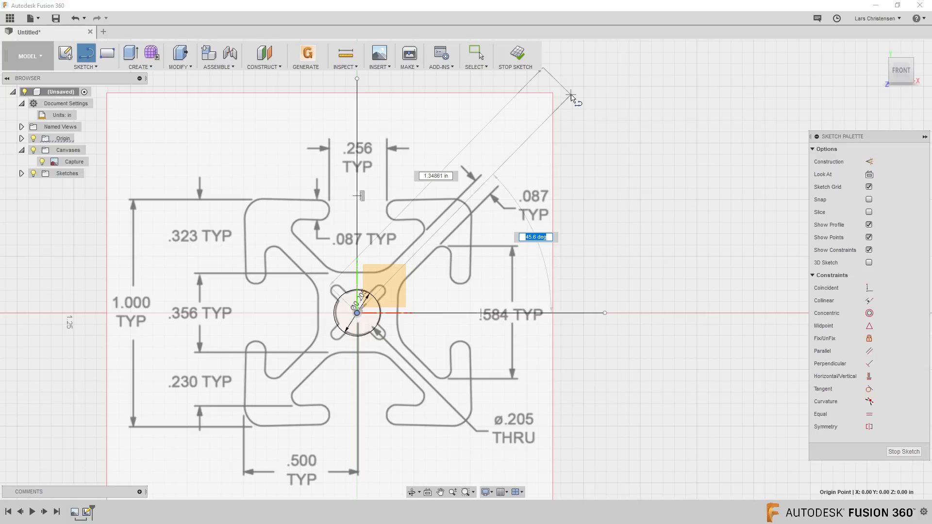
{"action": "type", "text": "45"}
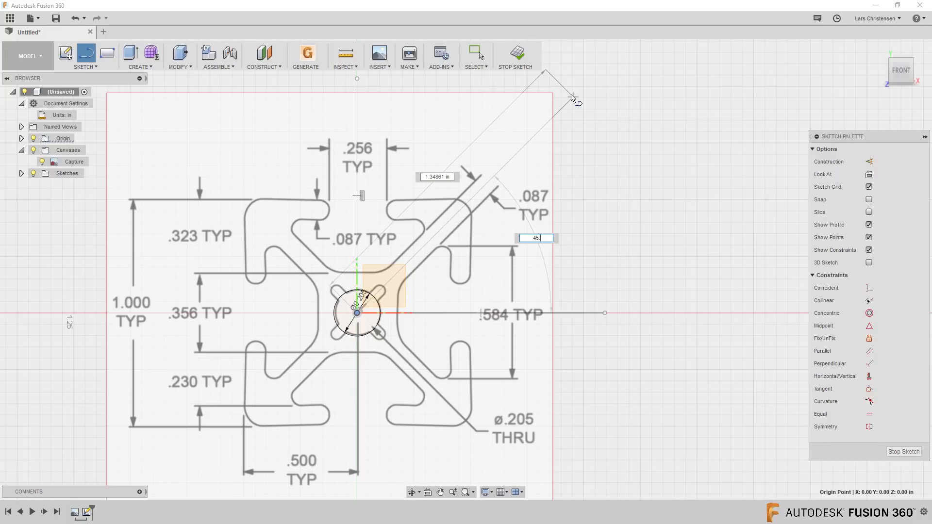
{"action": "key", "text": "Return"}
{"action": "key", "text": "Escape"}
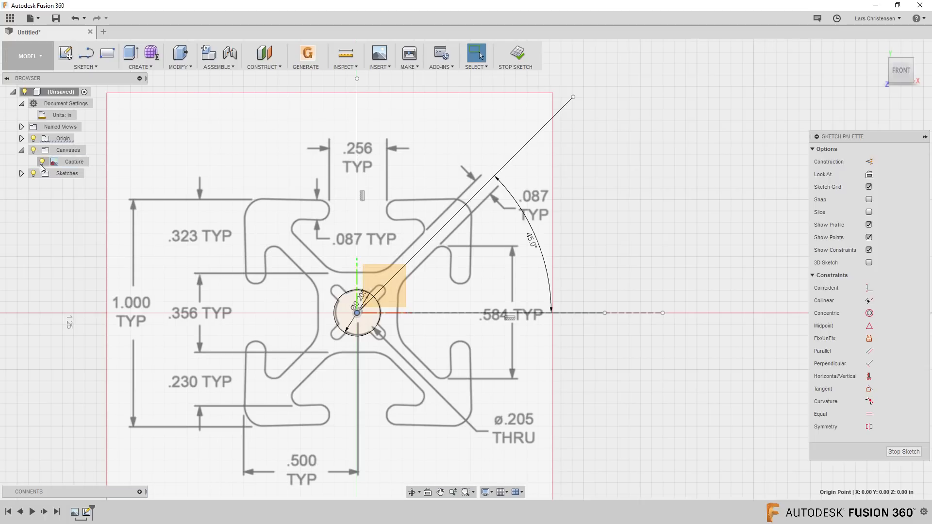
- Hide the Capture canvas to inspect the sketched vertical and horizontal lines, and show the canvas again
{"action": "left_click", "coordinate": [45, 164]}
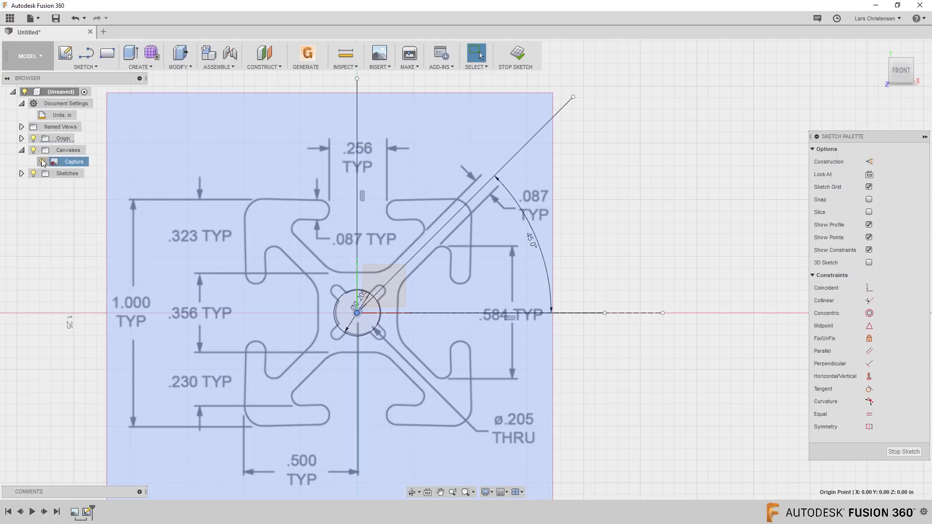
{"action": "left_click", "coordinate": [43, 162]}
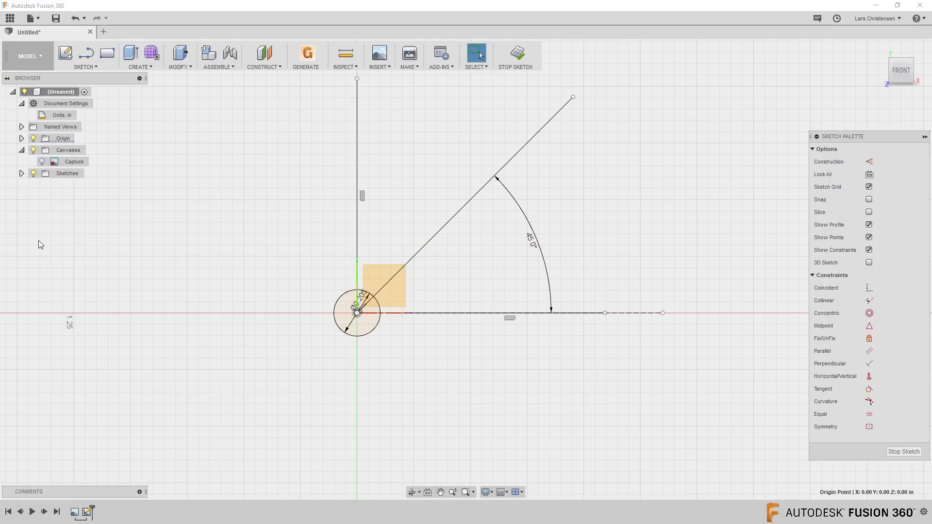
{"action": "left_click", "coordinate": [359, 113]}
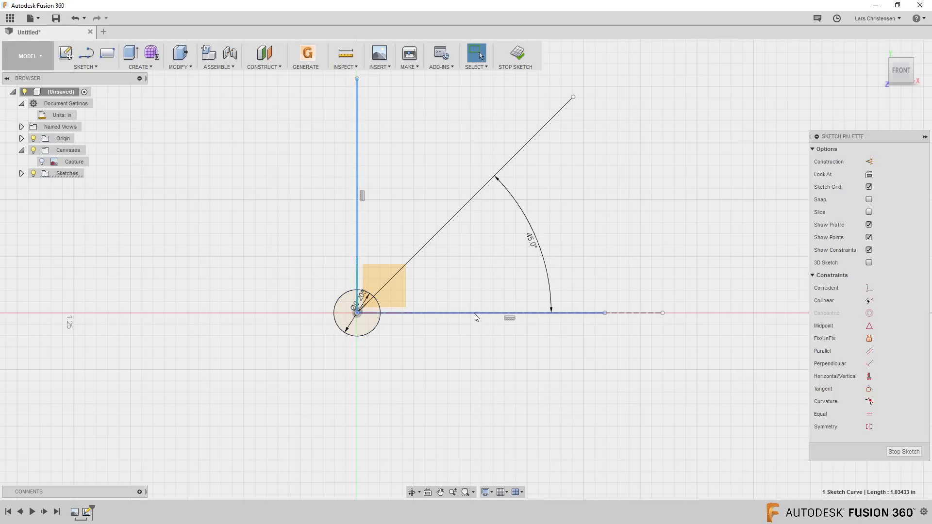
{"action": "left_click", "coordinate": [204, 235]}
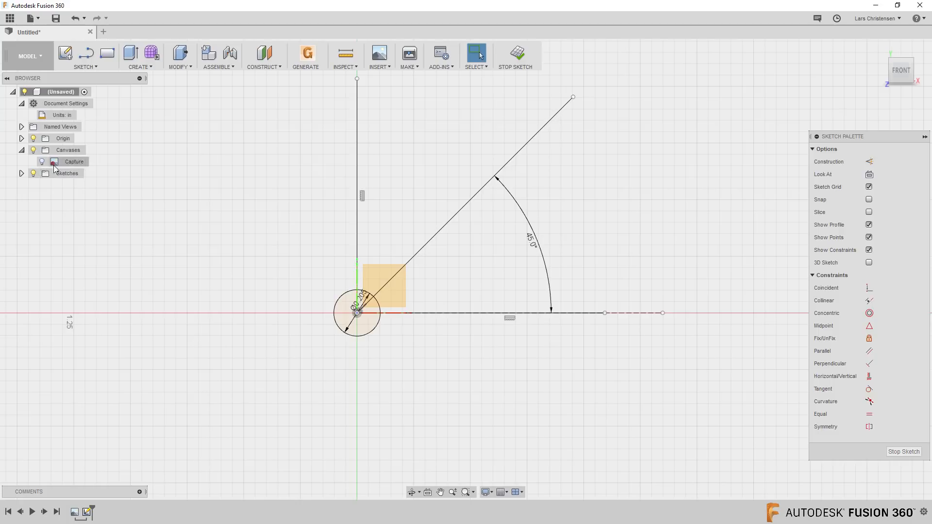
{"action": "left_click", "coordinate": [42, 161]}
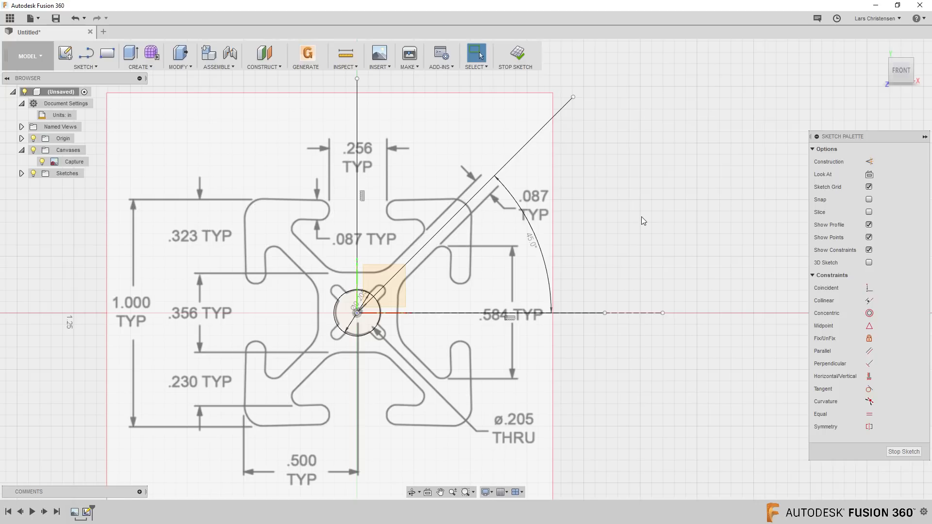
- Turn on construction mode for new sketch geometry and check the diagonal line, leaving nothing selected
{"action": "left_click", "coordinate": [870, 162]}
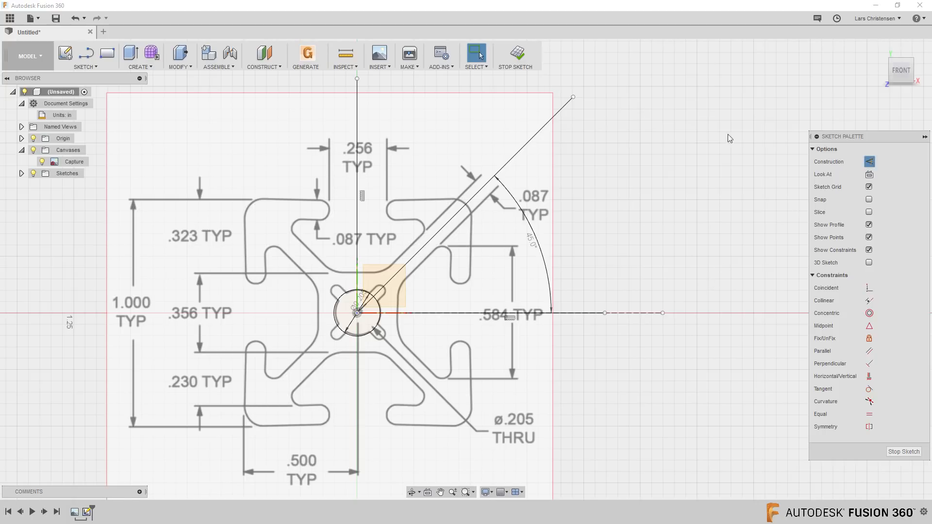
{"action": "left_click", "coordinate": [564, 109]}
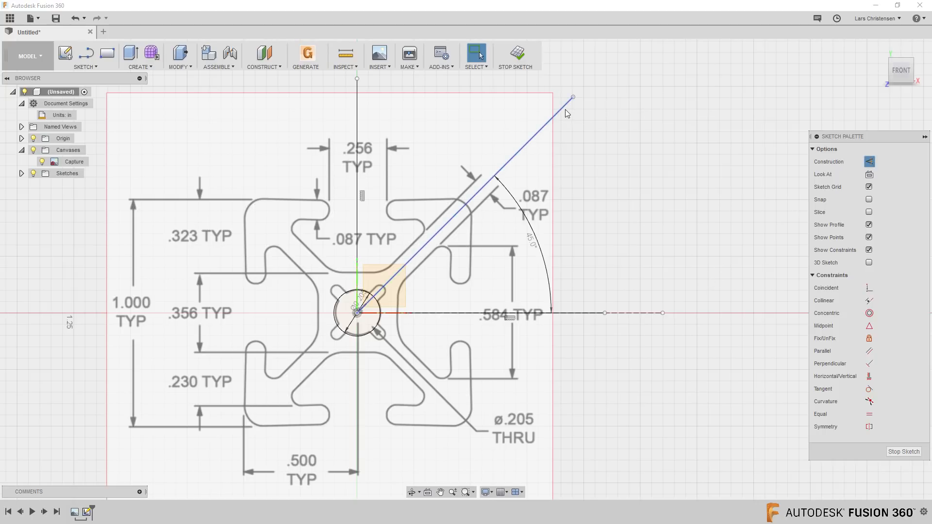
{"action": "left_click", "coordinate": [631, 212]}
{"action": "left_click", "coordinate": [549, 129]}
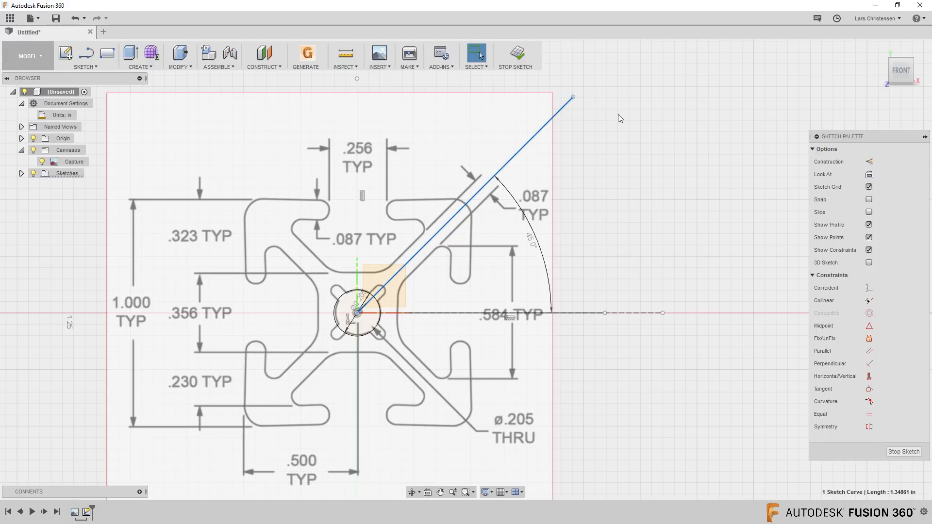
{"action": "left_click", "coordinate": [644, 212]}
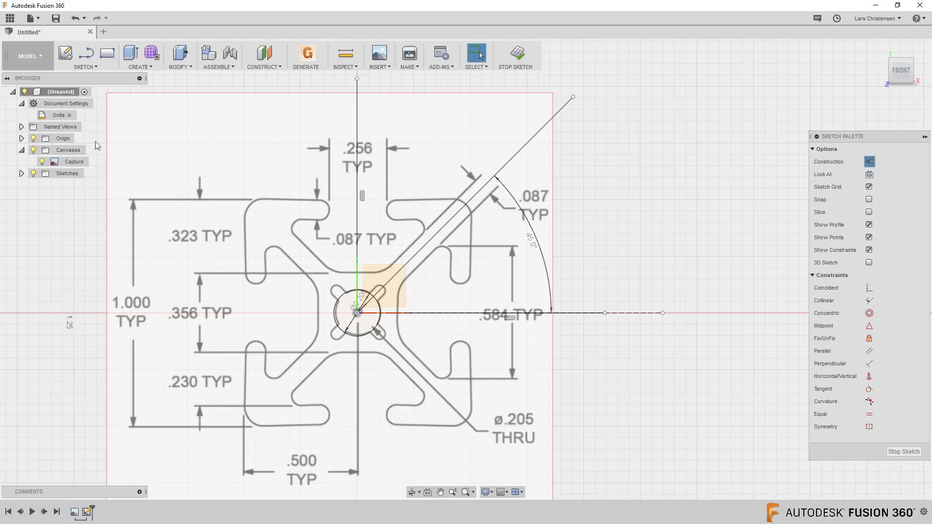
- Hide the Capture canvas and examine the vertical line, leaving it unselected
{"action": "left_click", "coordinate": [42, 162]}
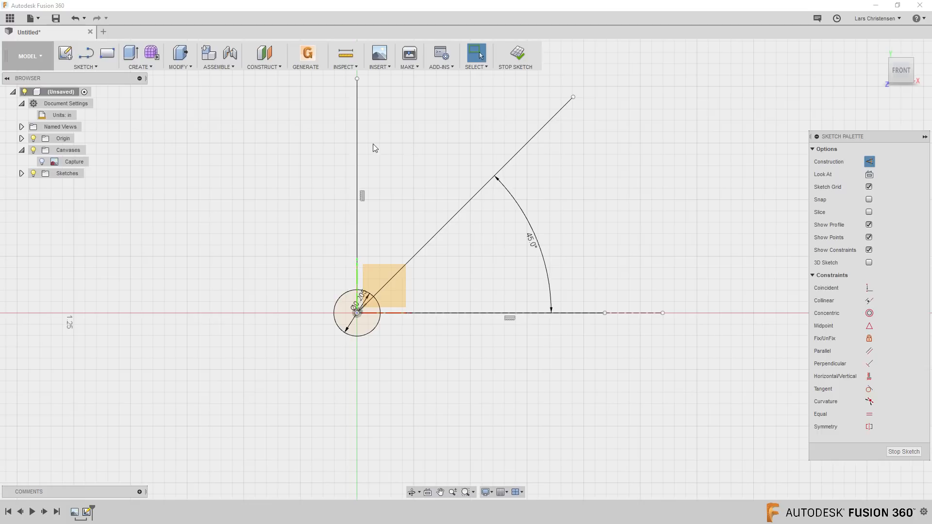
{"action": "left_click", "coordinate": [357, 150]}
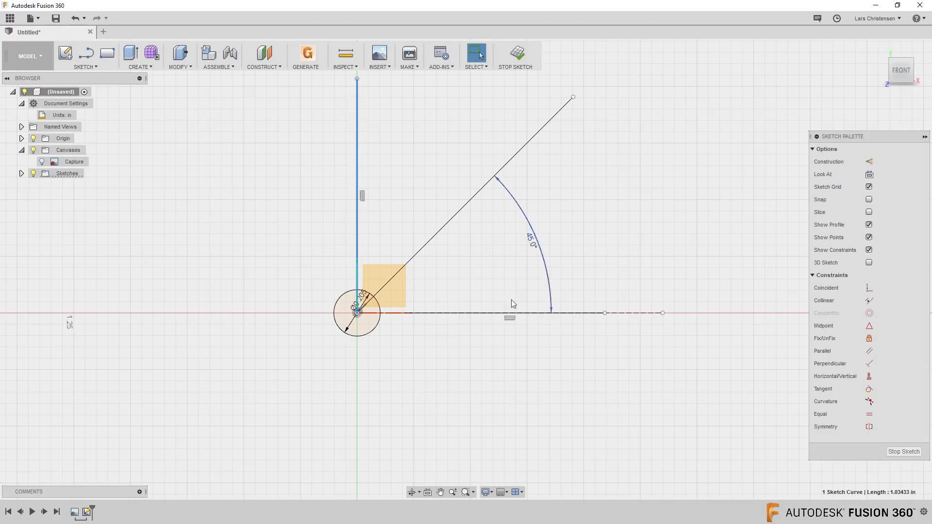
{"action": "left_click", "coordinate": [503, 420]}
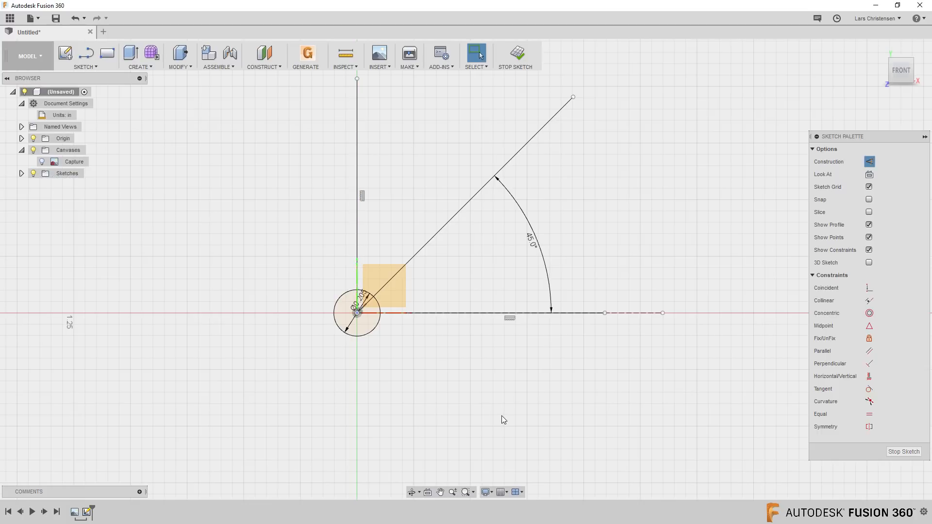
{"action": "left_click", "coordinate": [358, 125]}
{"action": "left_click", "coordinate": [413, 118]}
{"action": "scroll", "coordinate": [399, 379], "scroll_direction": "down", "scroll_amount": 2}
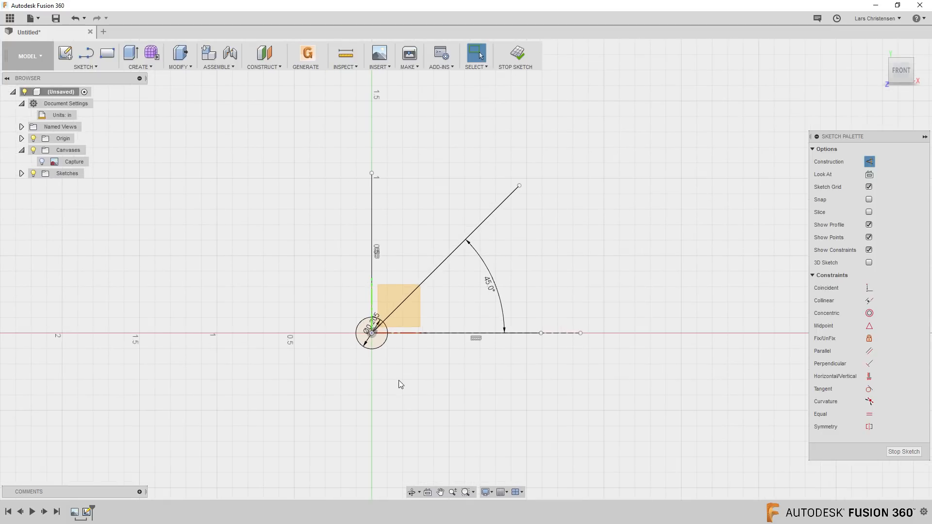
- Finish the profile sketch and reopen it for editing
{"action": "left_click", "coordinate": [904, 452]}
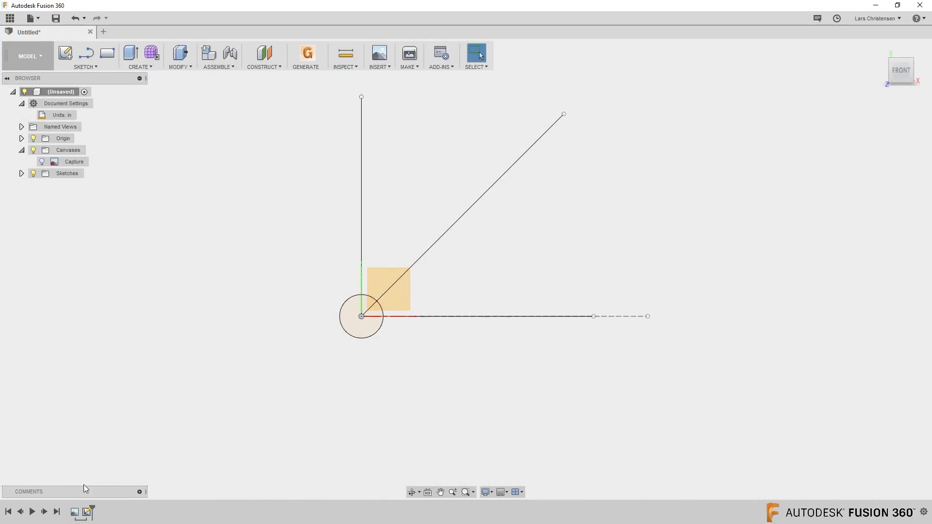
{"action": "right_click", "coordinate": [85, 514]}
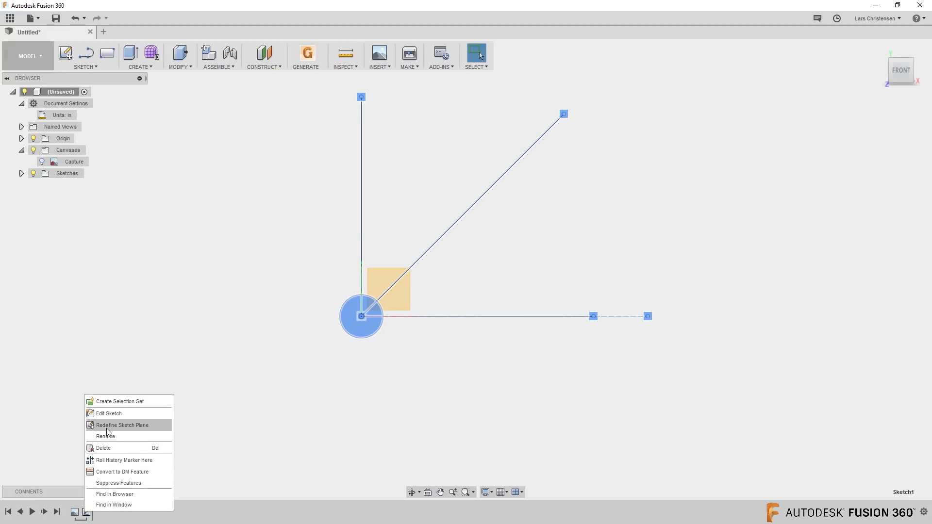
{"action": "left_click", "coordinate": [108, 411]}
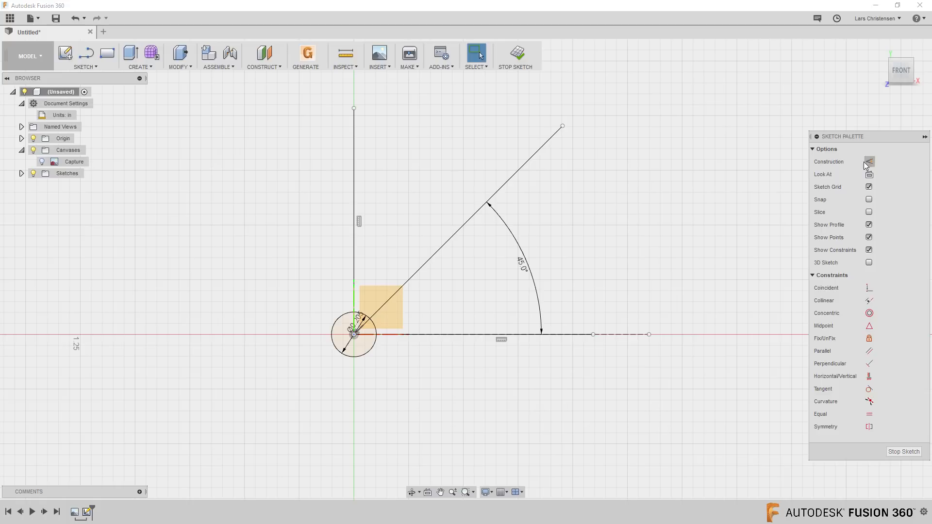
- Turn off construction mode for new sketch geometry and show the Capture canvas again
{"action": "left_click", "coordinate": [514, 175]}
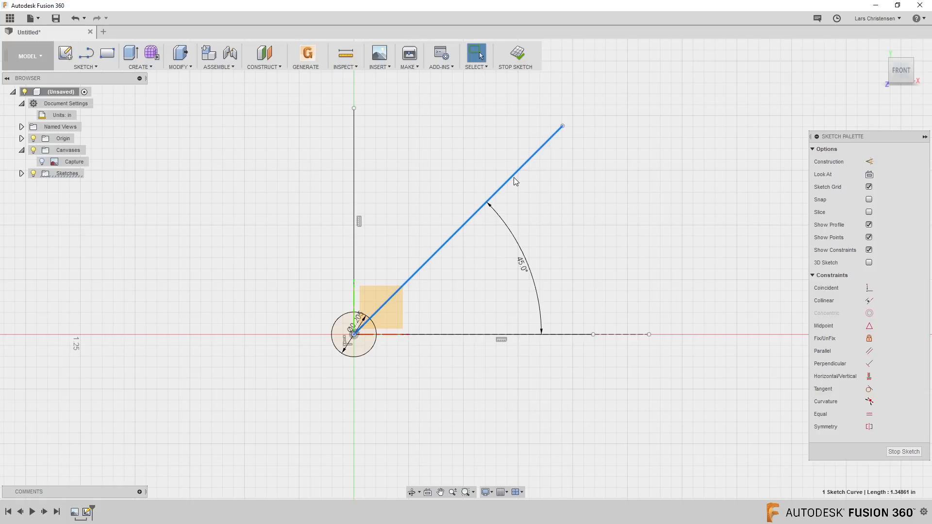
{"action": "left_click", "coordinate": [613, 203]}
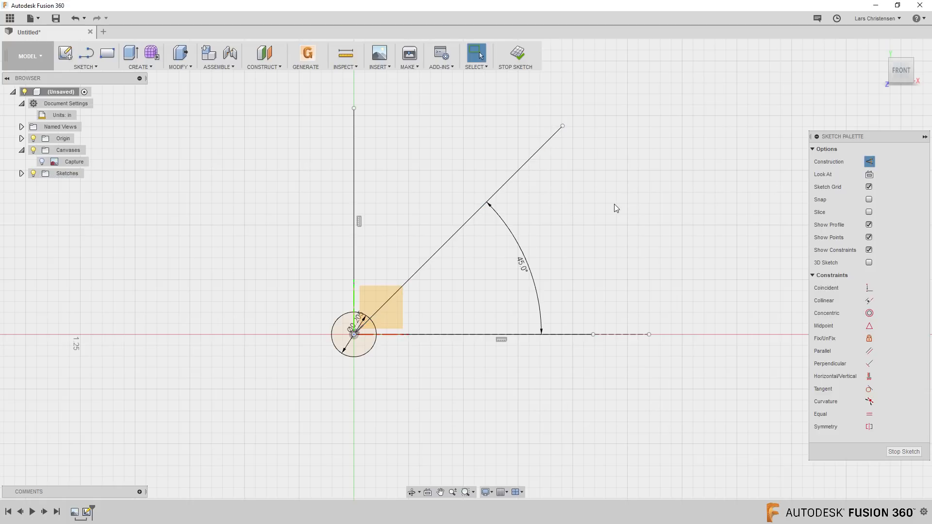
{"action": "left_click", "coordinate": [869, 161]}
{"action": "left_click", "coordinate": [43, 162]}
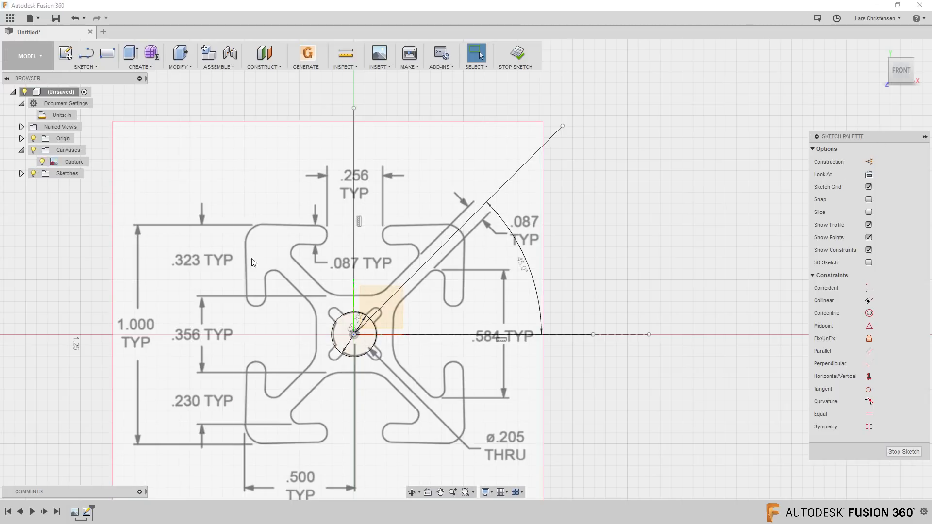
- Examine the horizontal line extending past the canvas, leaving nothing selected
{"action": "scroll", "coordinate": [374, 404], "scroll_direction": "up", "scroll_amount": 4}
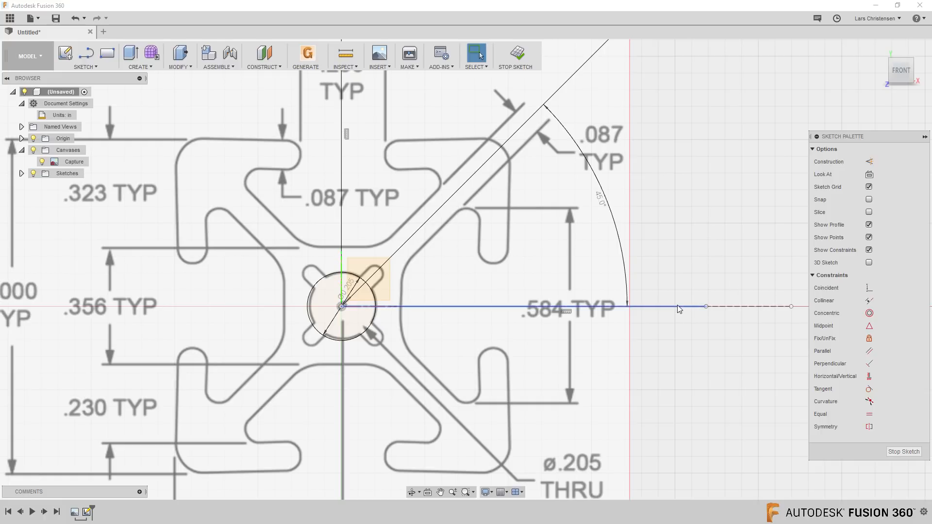
{"action": "left_click", "coordinate": [747, 305]}
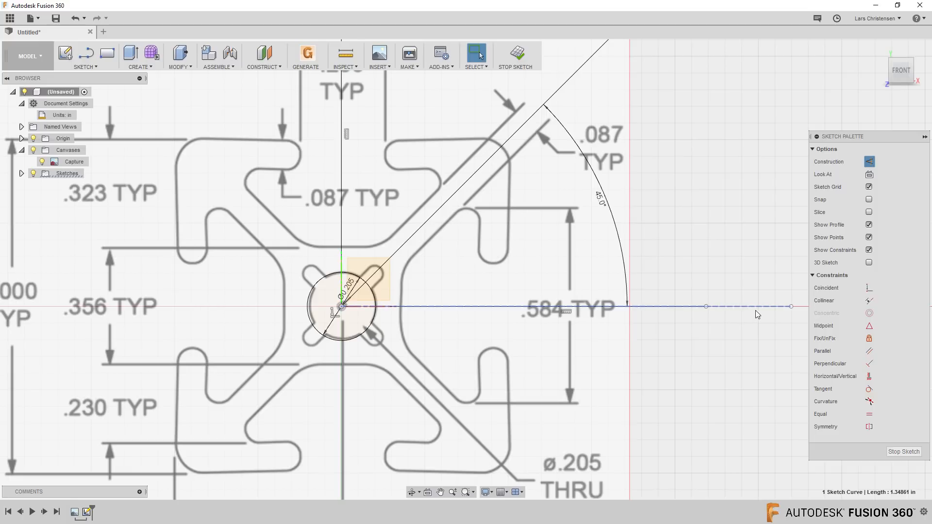
{"action": "scroll", "coordinate": [634, 331], "scroll_direction": "down", "scroll_amount": 3}
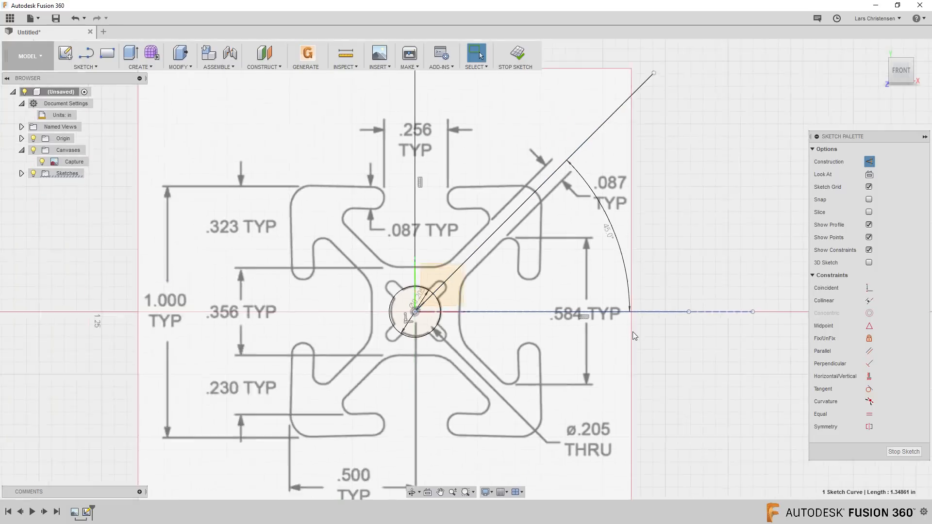
{"action": "scroll", "coordinate": [724, 342], "scroll_direction": "up", "scroll_amount": 2}
{"action": "scroll", "coordinate": [723, 342], "scroll_direction": "down", "scroll_amount": 3}
{"action": "scroll", "coordinate": [642, 339], "scroll_direction": "up", "scroll_amount": 3}
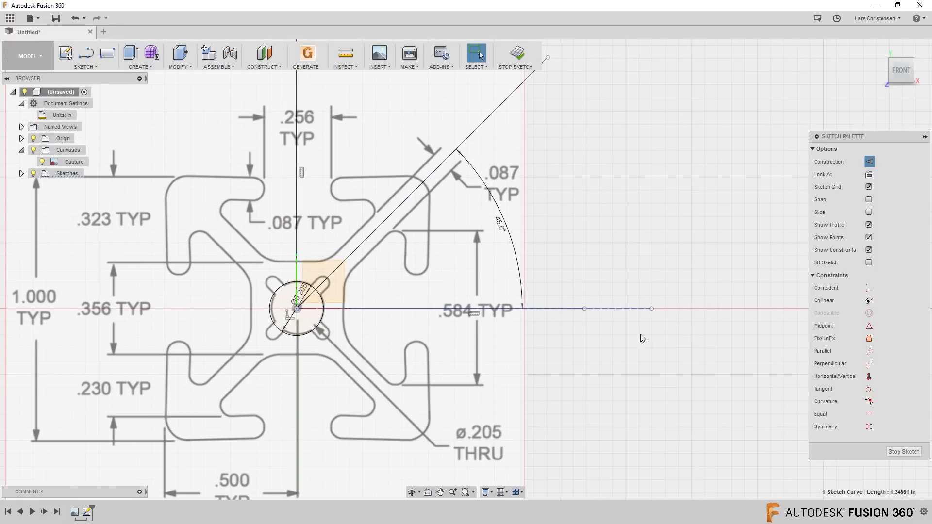
{"action": "left_click", "coordinate": [467, 273]}
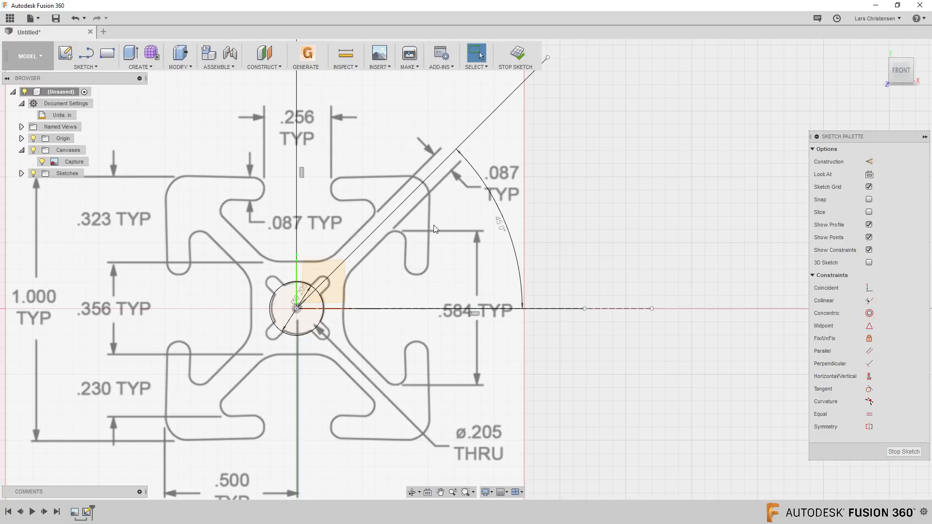
- Trace the upper slot from the vertical line with a short horizontal line, tangent arc, diagonal line parallel to the guide, and corner arc
{"action": "left_click", "coordinate": [87, 53]}
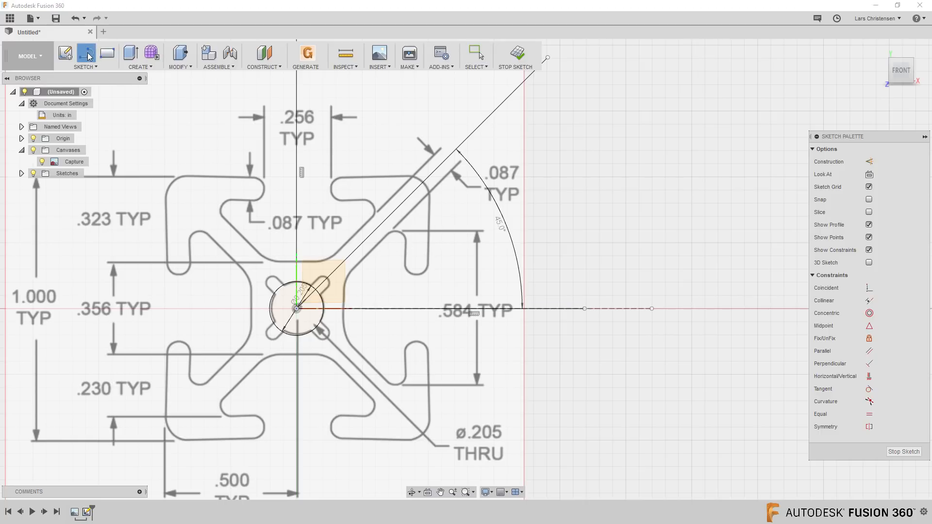
{"action": "scroll", "coordinate": [315, 253], "scroll_direction": "up", "scroll_amount": 3}
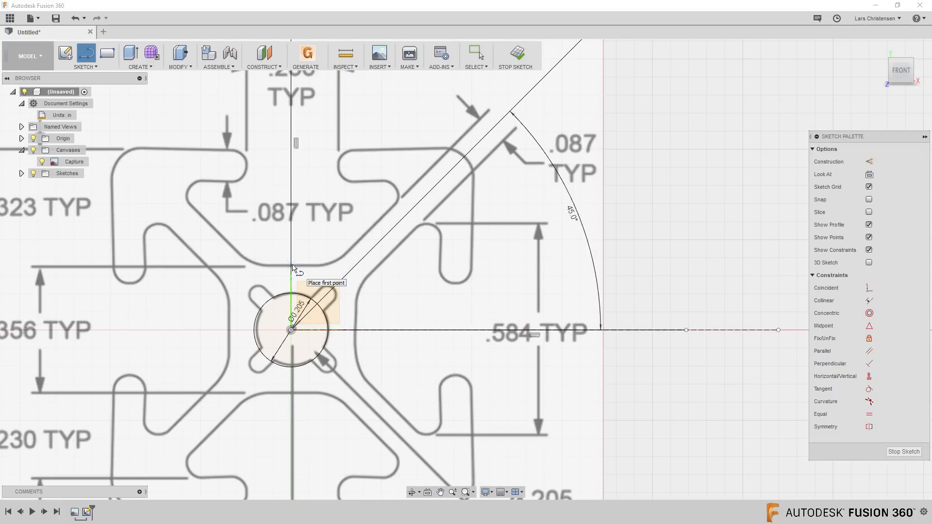
{"action": "left_click", "coordinate": [293, 265]}
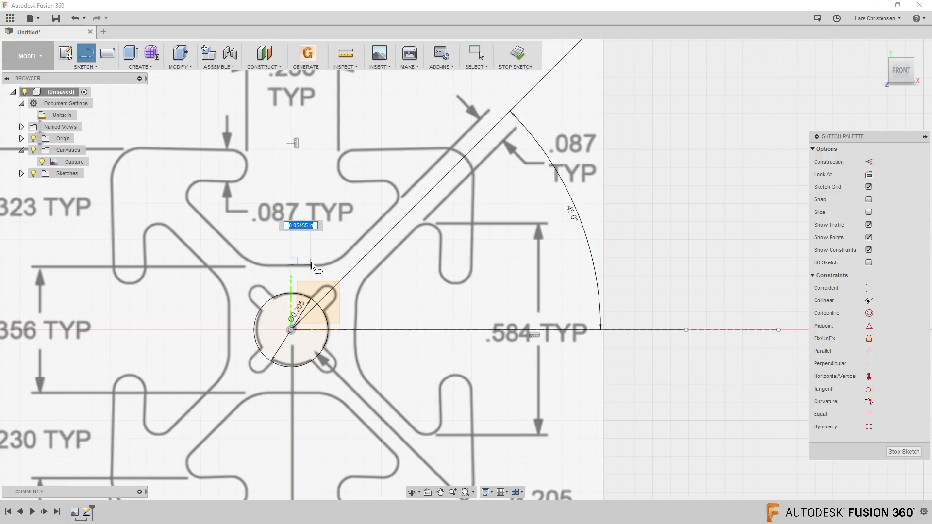
{"action": "left_click", "coordinate": [320, 265]}
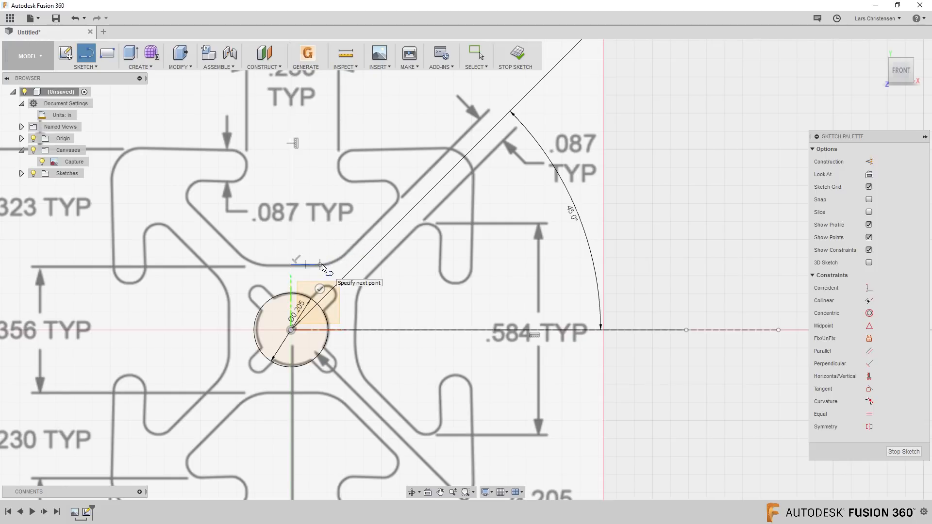
{"action": "left_click_drag", "start_coordinate": [321, 265], "coordinate": [398, 203]}
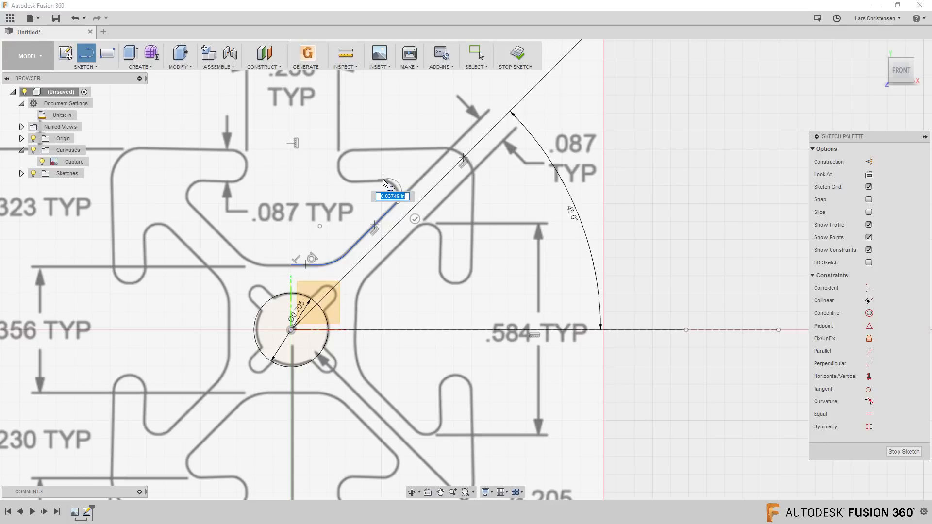
{"action": "left_click_drag", "start_coordinate": [383, 179], "coordinate": [383, 180]}
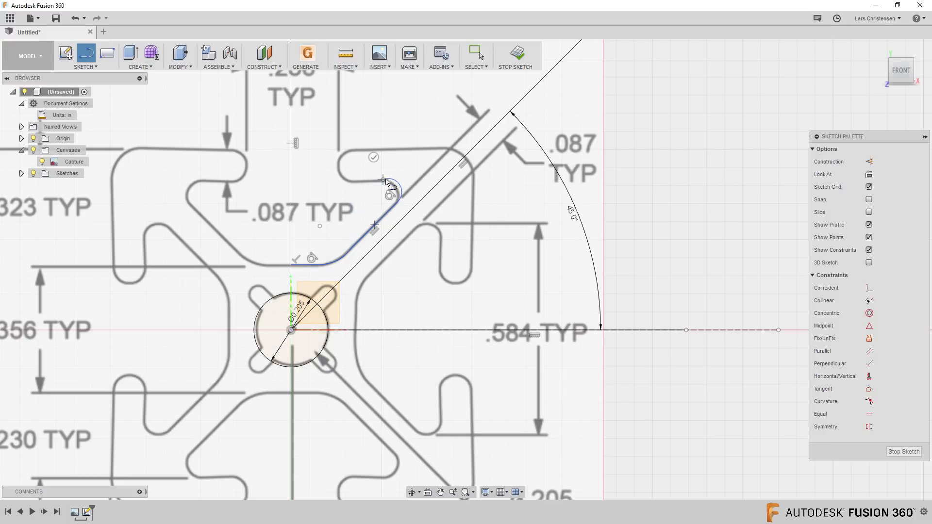
- Continue the outline around the upper lip with its underside, rounded end, straight outer edge and the rounded outer corner
{"action": "left_click", "coordinate": [352, 181]}
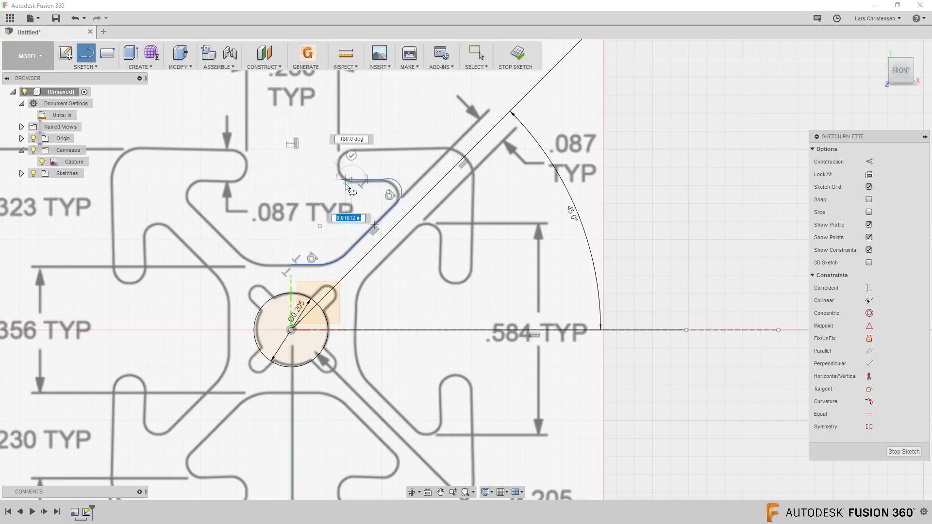
{"action": "left_click_drag", "start_coordinate": [352, 180], "coordinate": [351, 148]}
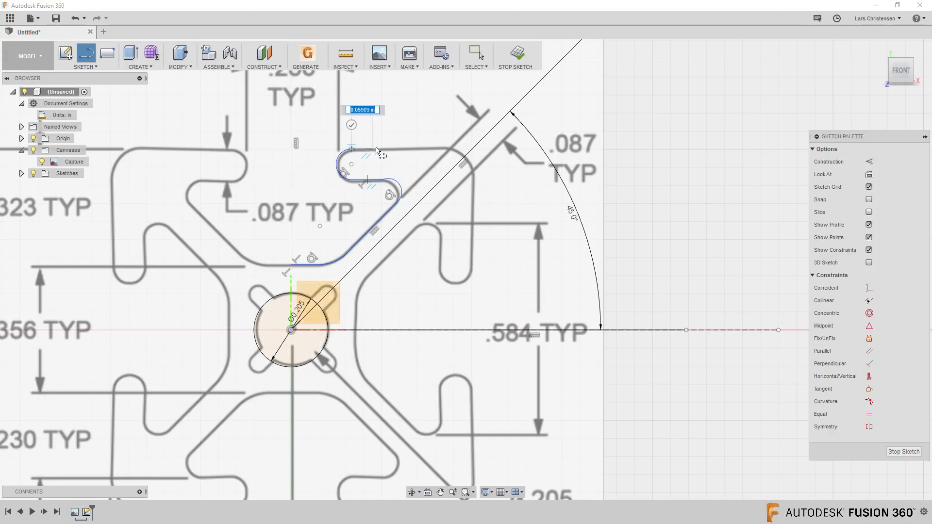
{"action": "left_click", "coordinate": [447, 149]}
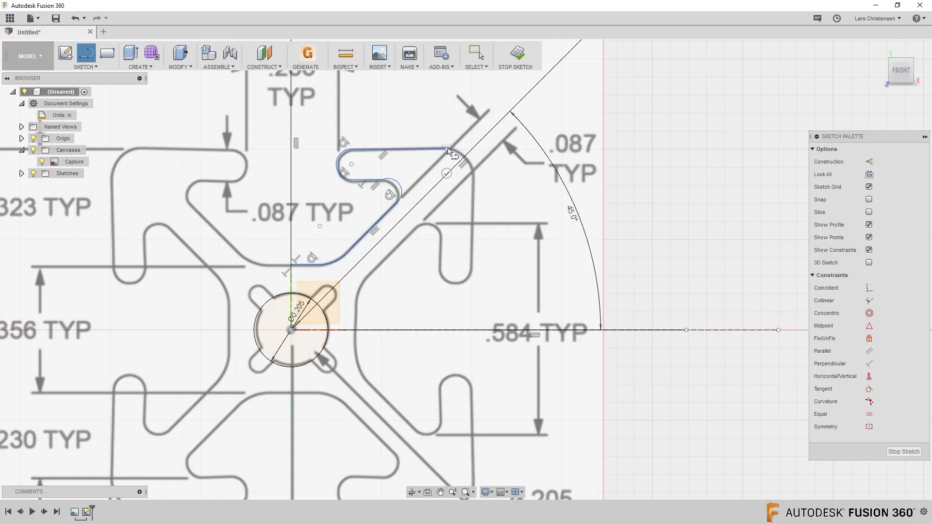
{"action": "left_click_drag", "start_coordinate": [447, 149], "coordinate": [472, 174]}
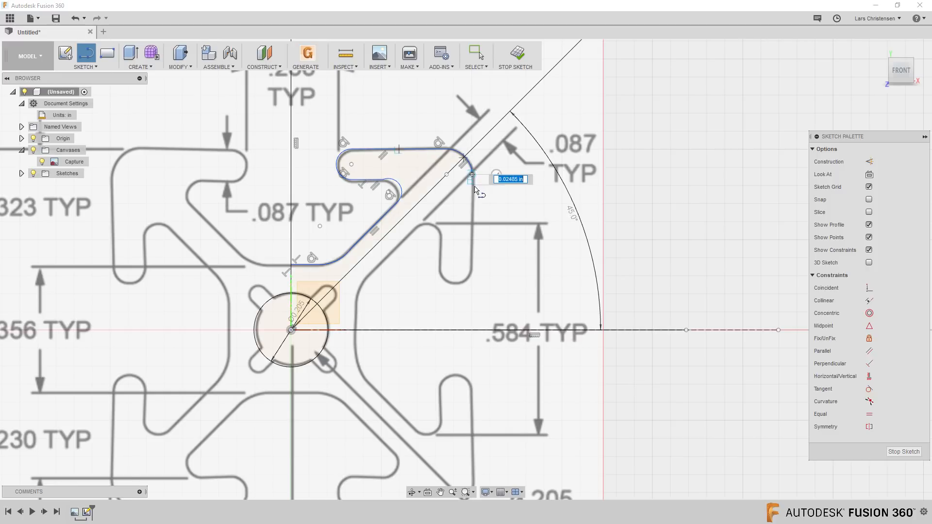
- Trace the side lip with the vertical outer edge, rounded lower end, inner edge and the small arc of the side slot
{"action": "left_click", "coordinate": [472, 268]}
{"action": "left_click_drag", "start_coordinate": [472, 268], "coordinate": [438, 273]}
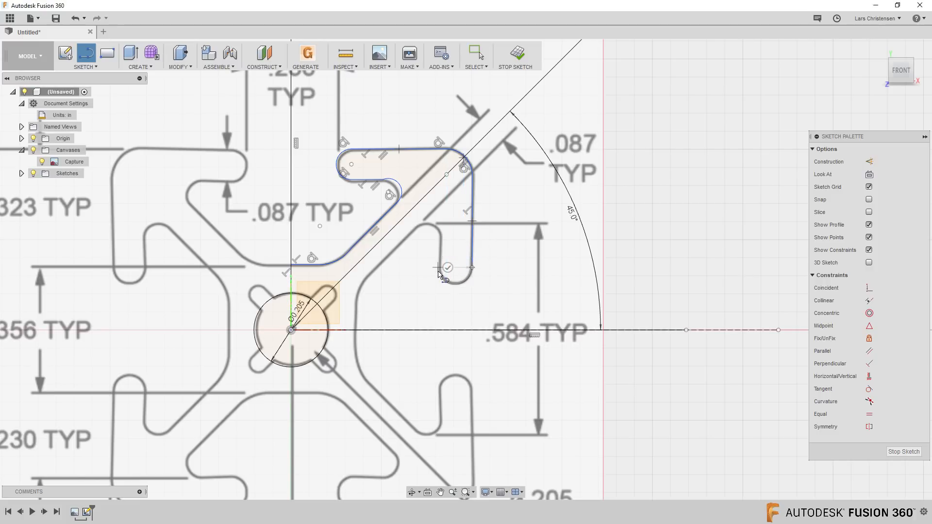
{"action": "left_click", "coordinate": [440, 238]}
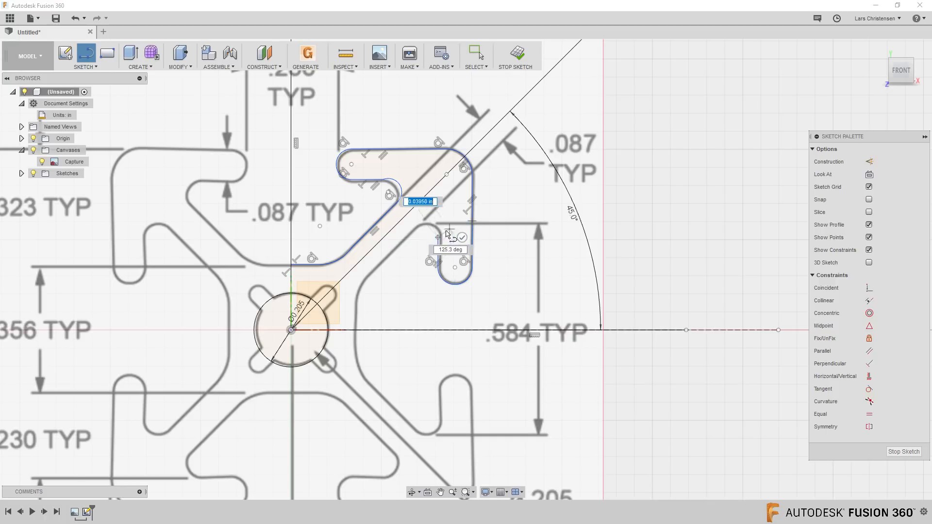
{"action": "left_click_drag", "start_coordinate": [440, 238], "coordinate": [413, 228]}
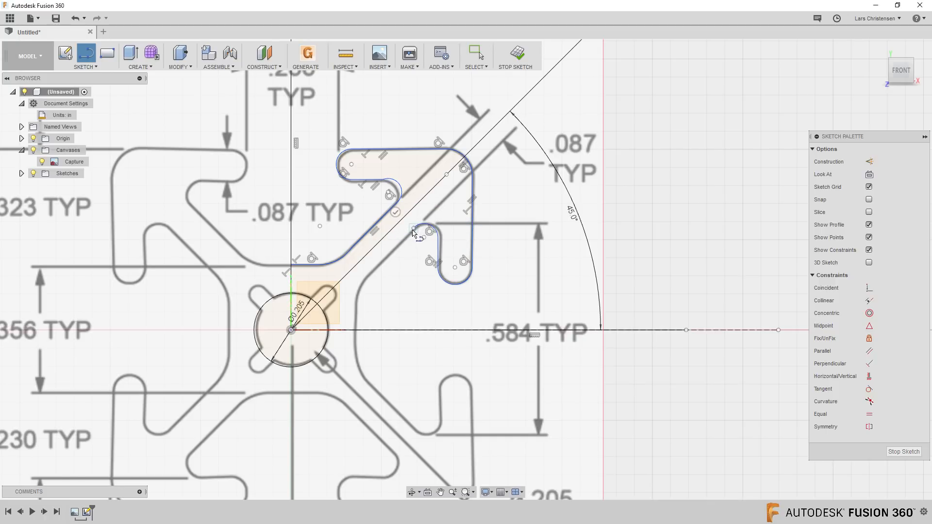
- Complete the quarter outline with the side slot's diagonal line, a tangent arc and a short line ending on the horizontal guide line
{"action": "left_click", "coordinate": [369, 278]}
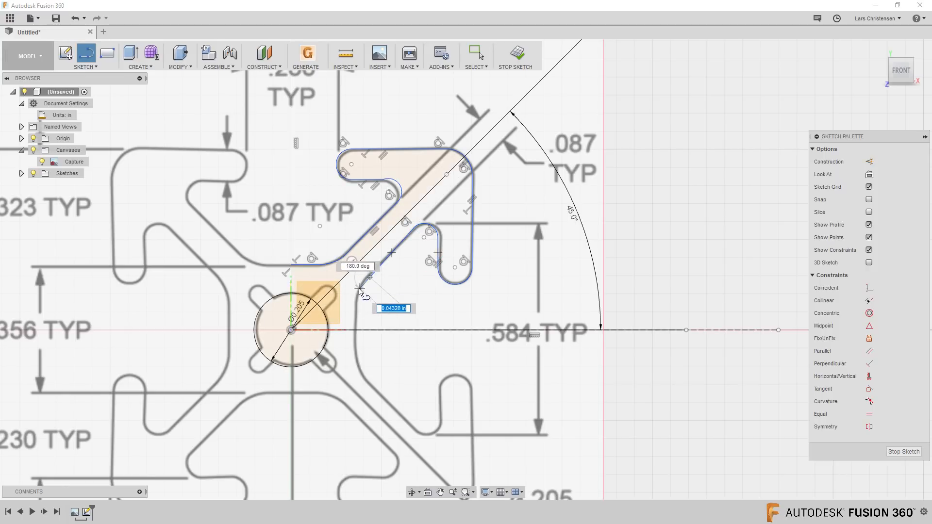
{"action": "left_click", "coordinate": [358, 306]}
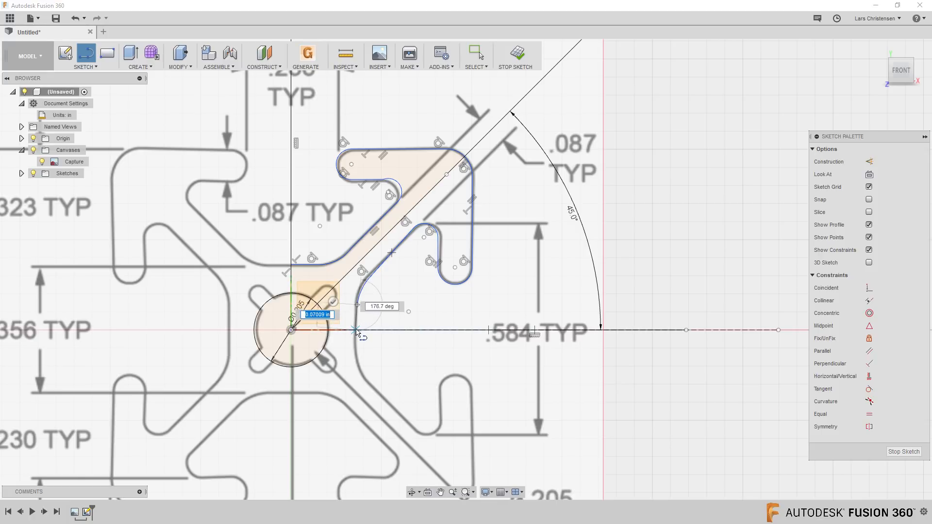
{"action": "left_click", "coordinate": [354, 331]}
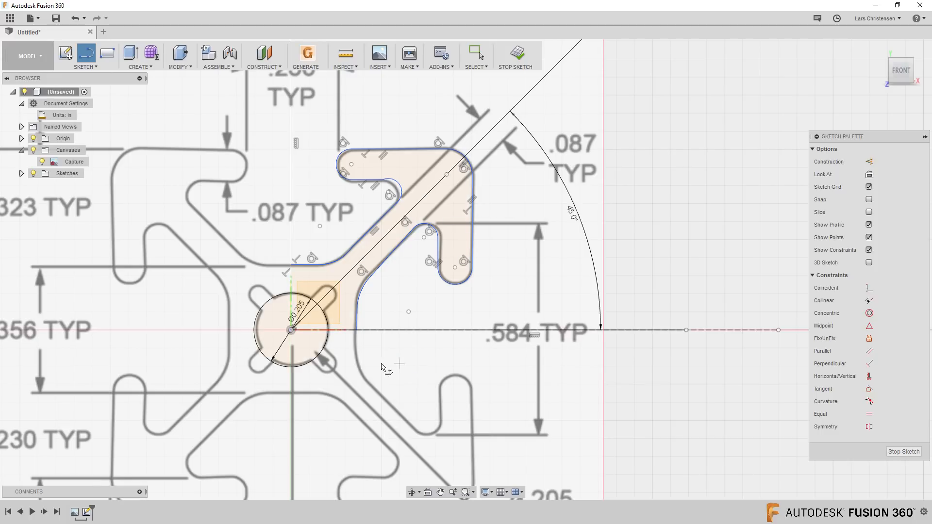
- Leave the Line command and compare the traced outline with and without the Capture canvas, leaving the canvas hidden
{"action": "left_click", "coordinate": [42, 161]}
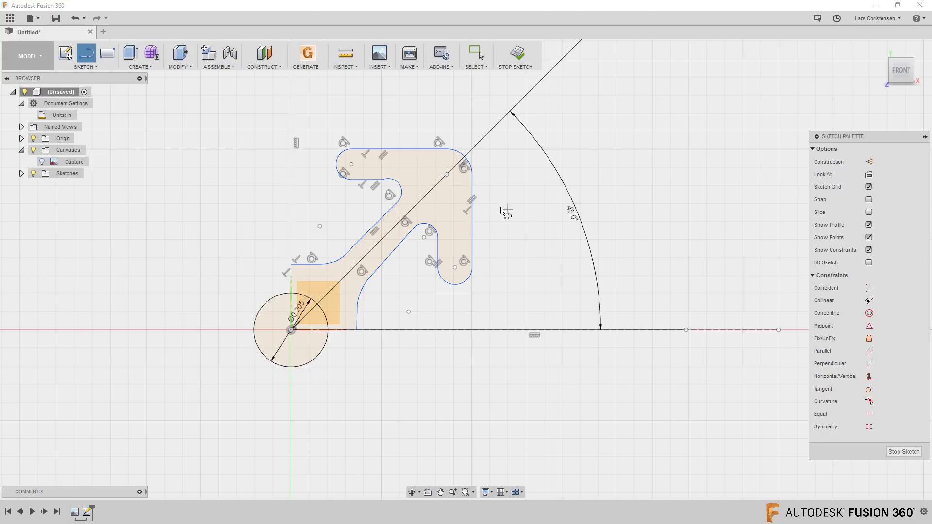
{"action": "left_click", "coordinate": [447, 175]}
{"action": "key", "text": "Escape"}
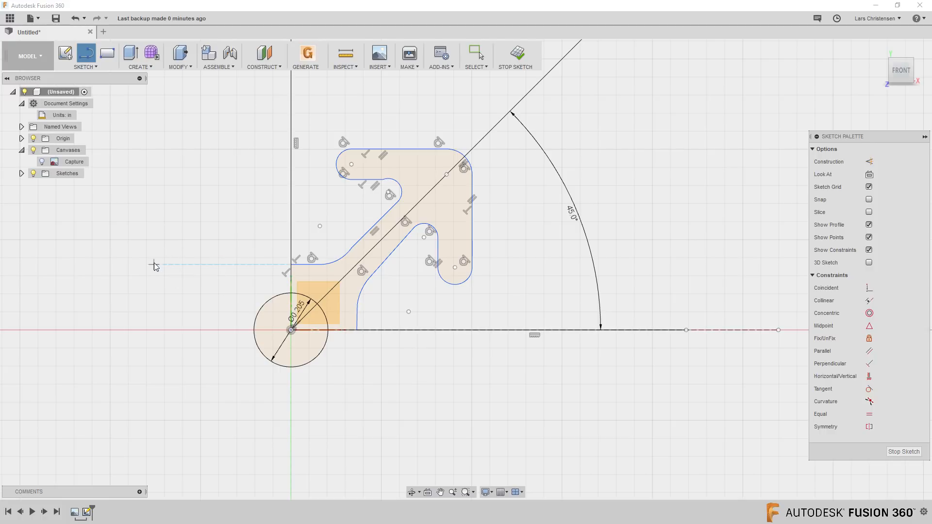
{"action": "key", "text": "Escape"}
{"action": "left_click", "coordinate": [42, 162]}
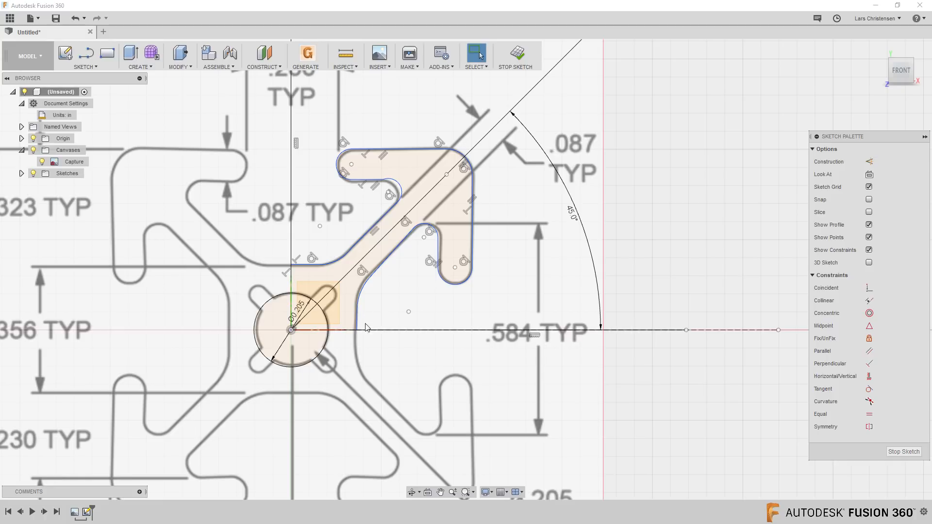
{"action": "left_click", "coordinate": [41, 164]}
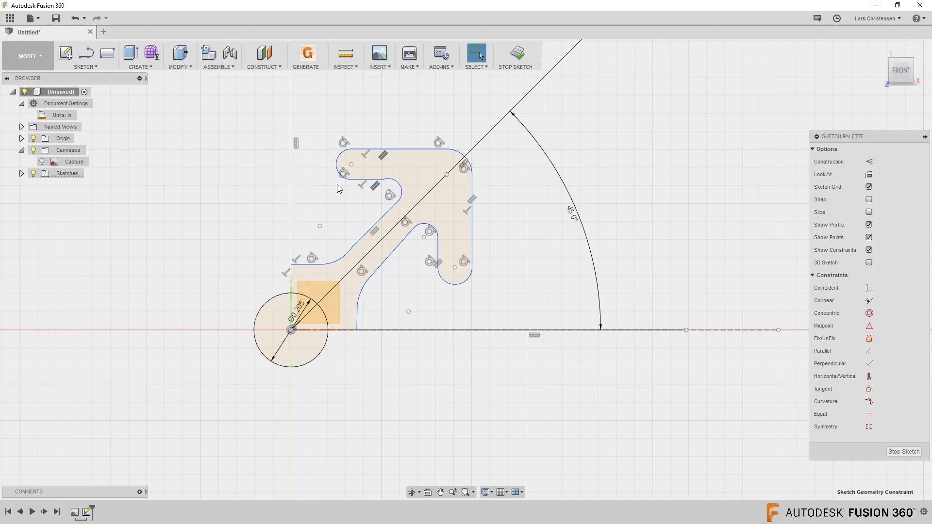
- Examine the vertical line's constraint and the tangent constraint between the slot's short horizontal line and its arc
{"action": "left_click", "coordinate": [296, 144]}
{"action": "left_click", "coordinate": [297, 396]}
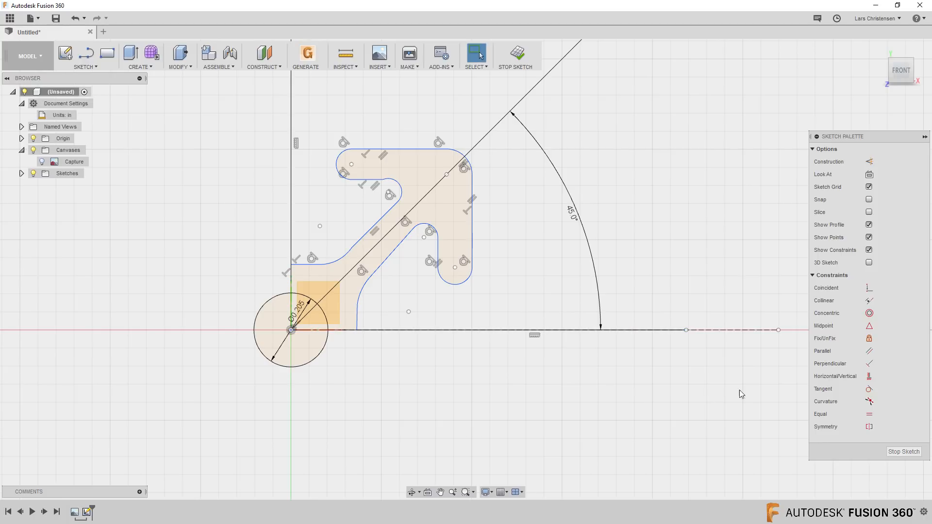
{"action": "left_click", "coordinate": [869, 389]}
{"action": "left_click", "coordinate": [312, 259]}
- Move the end points around the upper slot's small corner arc to test how the constrained outline follows
{"action": "left_click", "coordinate": [382, 187]}
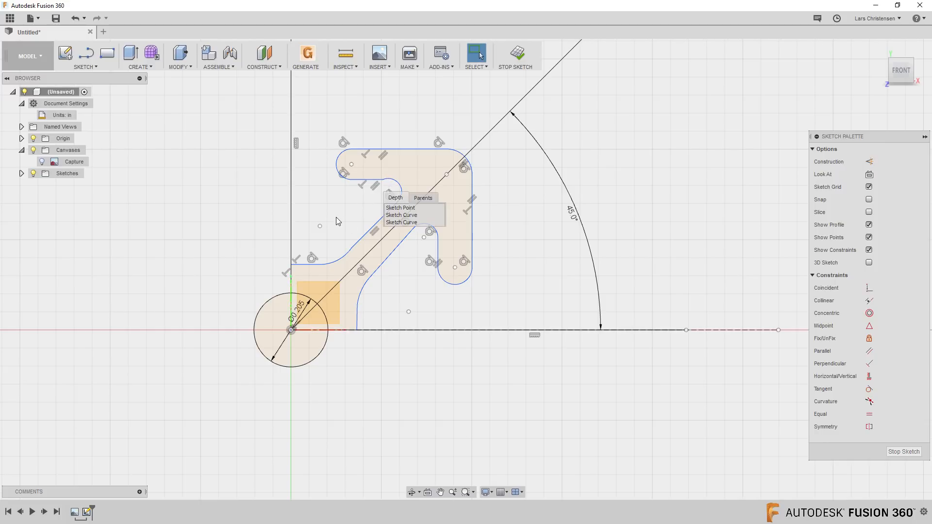
{"action": "mouse_move", "coordinate": [384, 181]}
{"action": "left_mouse_down"}
{"action": "mouse_move", "coordinate": [390, 205]}
{"action": "mouse_move", "coordinate": [451, 203]}
{"action": "mouse_move", "coordinate": [396, 194]}
{"action": "left_mouse_up"}
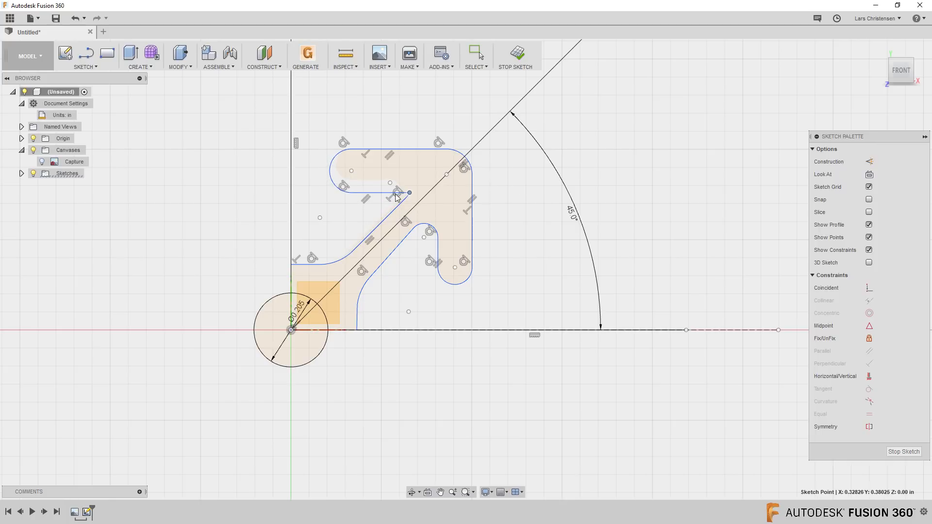
{"action": "mouse_move", "coordinate": [345, 180]}
{"action": "left_mouse_down"}
{"action": "mouse_move", "coordinate": [333, 120]}
{"action": "mouse_move", "coordinate": [424, 53]}
{"action": "mouse_move", "coordinate": [570, 127]}
{"action": "mouse_move", "coordinate": [264, 169]}
{"action": "mouse_move", "coordinate": [238, 315]}
{"action": "mouse_move", "coordinate": [161, 180]}
{"action": "mouse_move", "coordinate": [662, 206]}
{"action": "mouse_move", "coordinate": [713, 184]}
{"action": "mouse_move", "coordinate": [772, 87]}
{"action": "mouse_move", "coordinate": [420, 93]}
{"action": "mouse_move", "coordinate": [276, 175]}
{"action": "mouse_move", "coordinate": [517, 287]}
{"action": "mouse_move", "coordinate": [676, 337]}
{"action": "mouse_move", "coordinate": [353, 270]}
{"action": "mouse_move", "coordinate": [333, 218]}
{"action": "mouse_move", "coordinate": [458, 402]}
{"action": "left_mouse_up"}
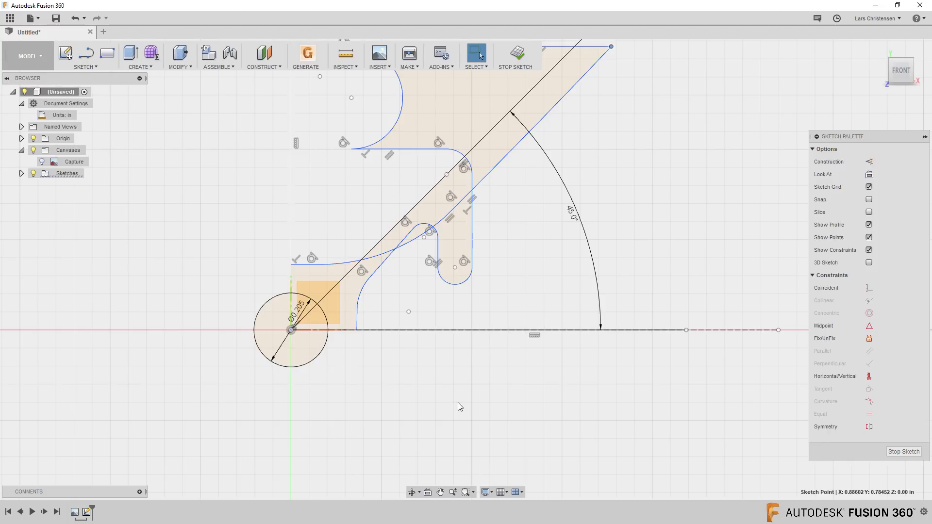
- Undo the last test move, try moving the lower end of the upper slot's diagonal line, and undo that move too
{"action": "key", "text": "ctrl+z"}
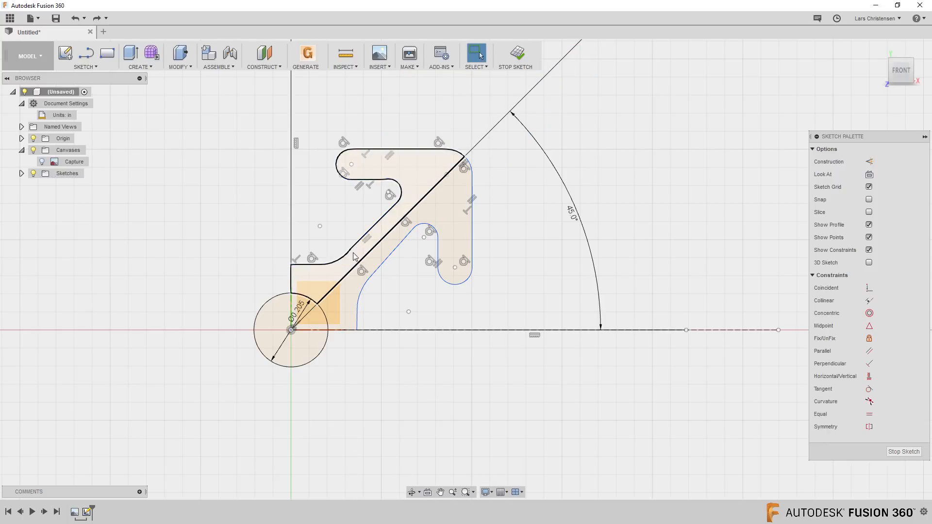
{"action": "mouse_move", "coordinate": [352, 249]}
{"action": "left_mouse_down"}
{"action": "mouse_move", "coordinate": [305, 168]}
{"action": "mouse_move", "coordinate": [340, 291]}
{"action": "mouse_move", "coordinate": [389, 278]}
{"action": "mouse_move", "coordinate": [587, 381]}
{"action": "mouse_move", "coordinate": [546, 335]}
{"action": "left_mouse_up"}
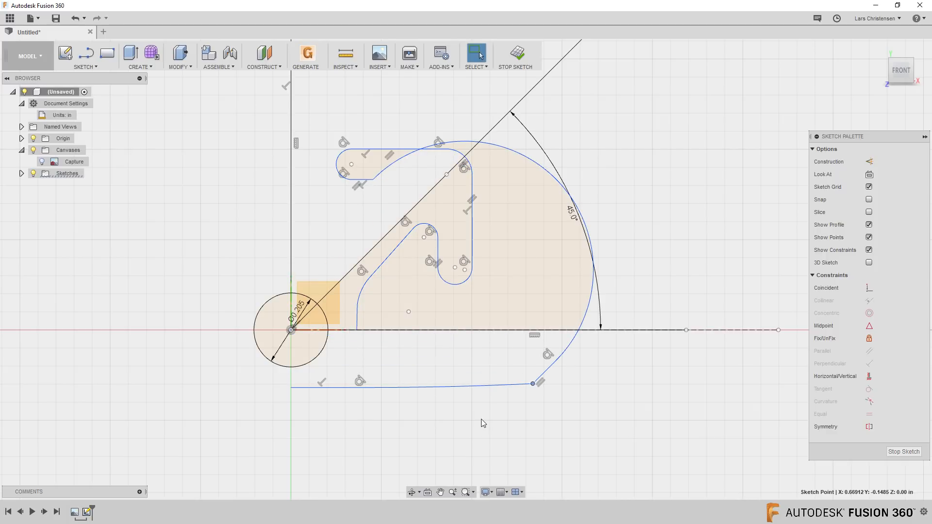
{"action": "key", "text": "ctrl+z"}
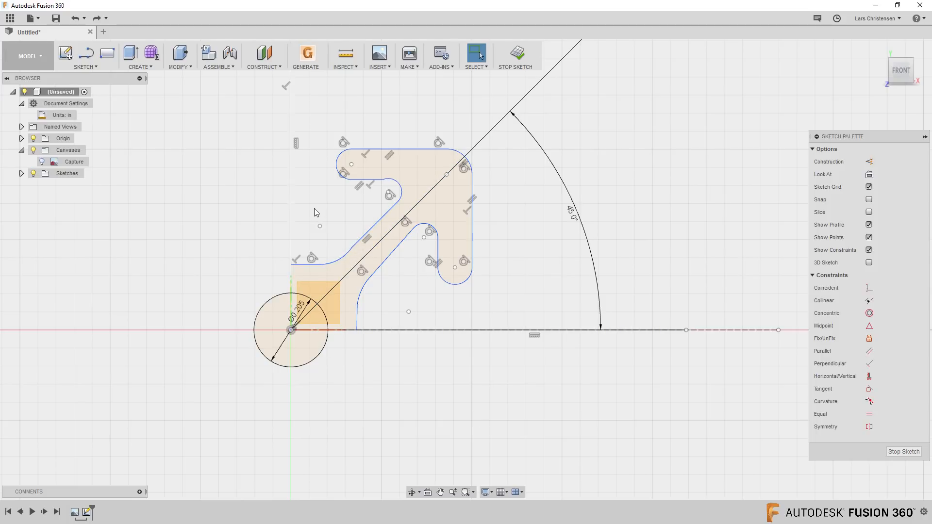
- Apply Tangent constraints between the upper slot's lower arc and diagonal line, and between its small corner arc and short horizontal line
{"action": "left_click", "coordinate": [870, 389]}
{"action": "left_click", "coordinate": [347, 254]}
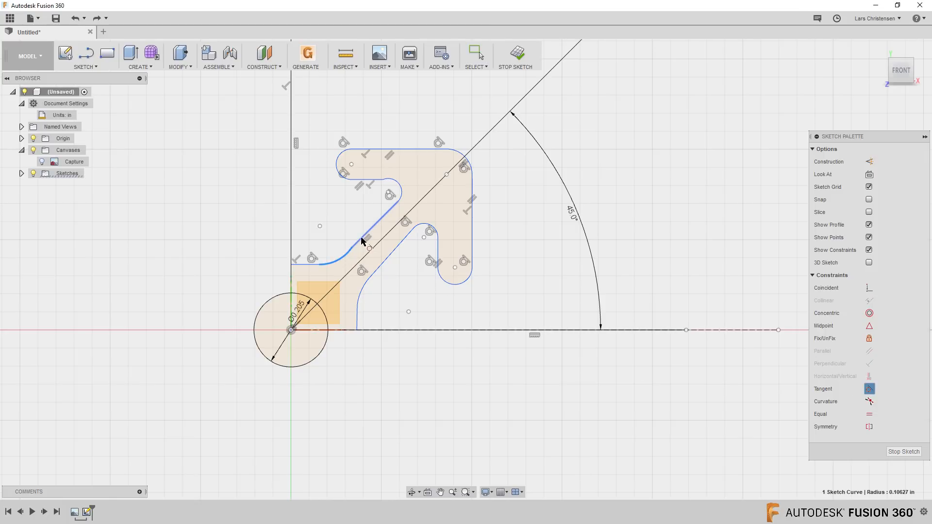
{"action": "left_click", "coordinate": [362, 241]}
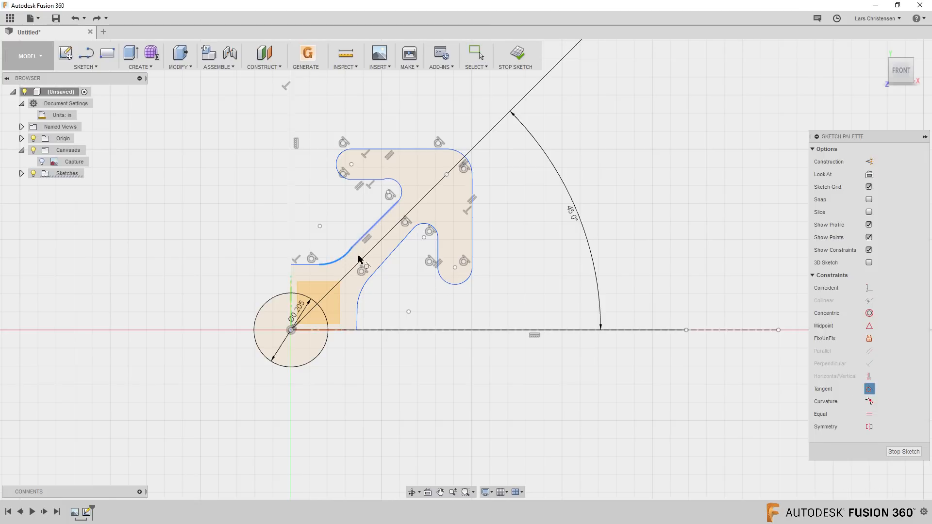
{"action": "left_click", "coordinate": [392, 184]}
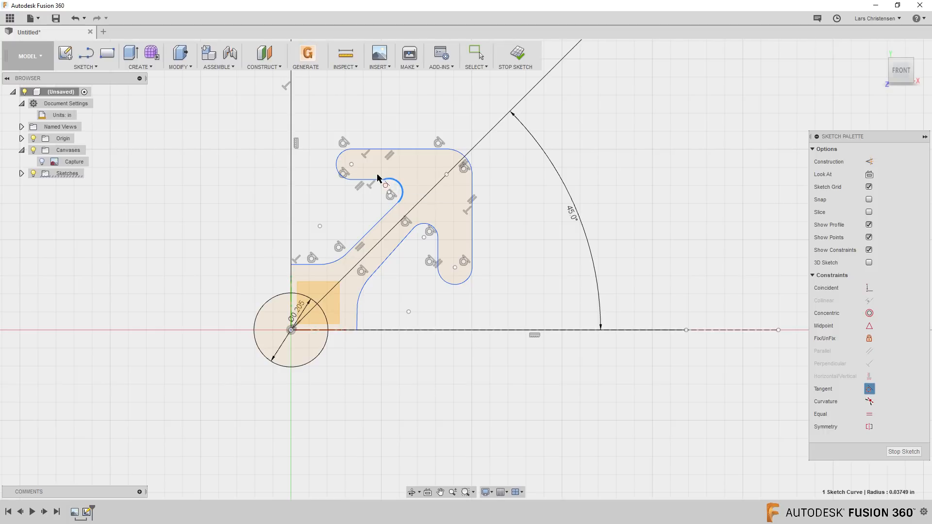
{"action": "left_click", "coordinate": [375, 178]}
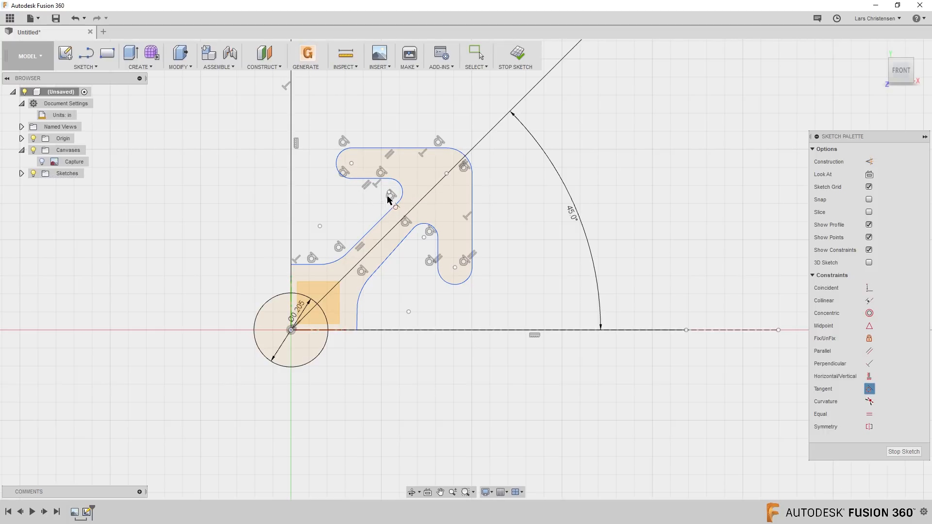
- Apply Tangent between the upper slot's diagonal line and corner arc, and between the side slot's short vertical line and large arc
{"action": "left_click", "coordinate": [391, 210]}
{"action": "left_click", "coordinate": [400, 195]}
{"action": "left_click", "coordinate": [357, 317]}
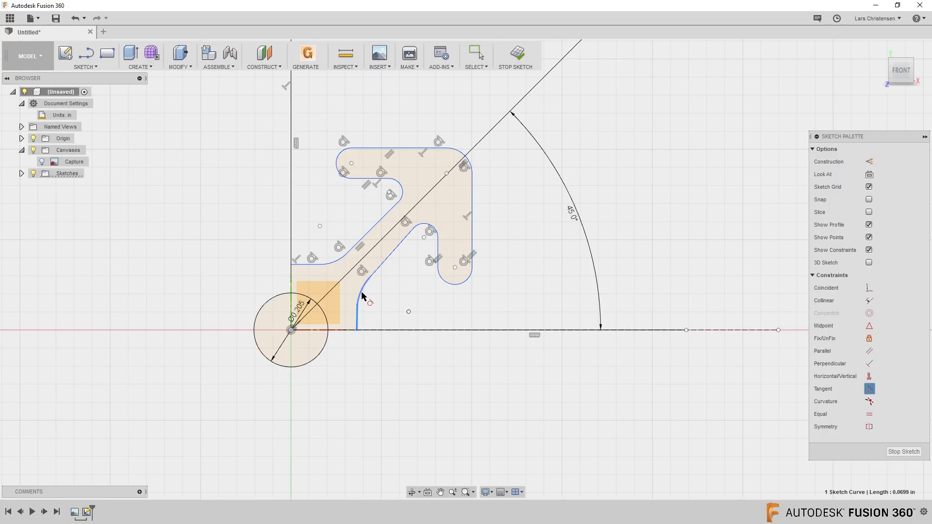
{"action": "left_click", "coordinate": [361, 292]}
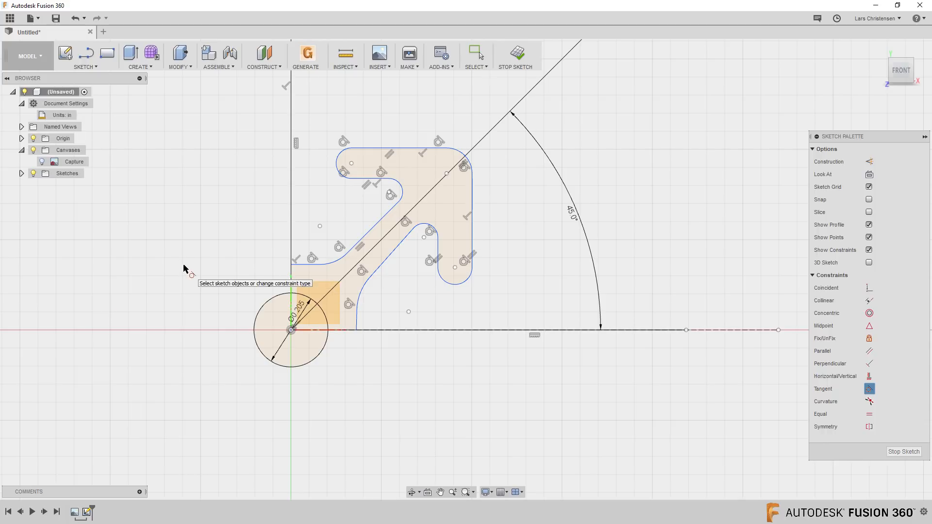
- Show the Capture canvas again and compare the quarter outline with the dimensioned reference drawing
{"action": "left_click", "coordinate": [42, 161]}
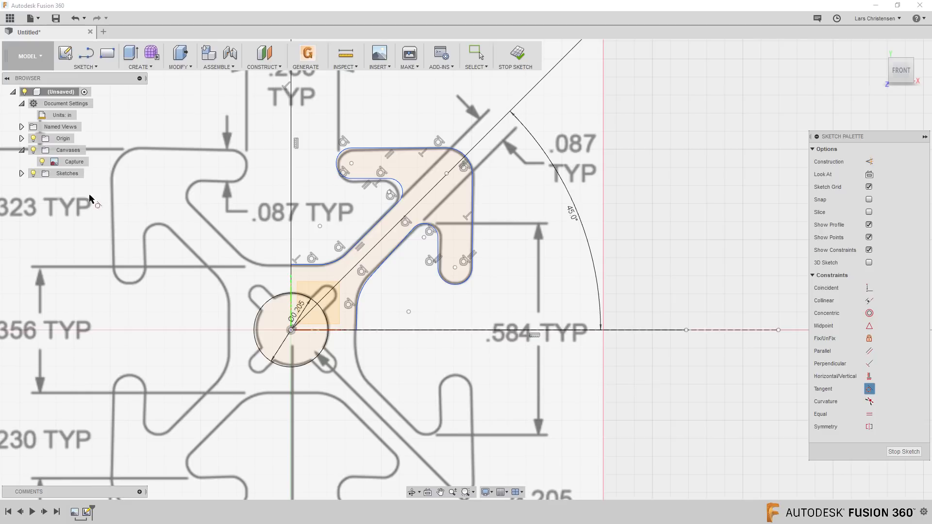
{"action": "scroll", "coordinate": [235, 234], "scroll_direction": "down", "scroll_amount": 4}
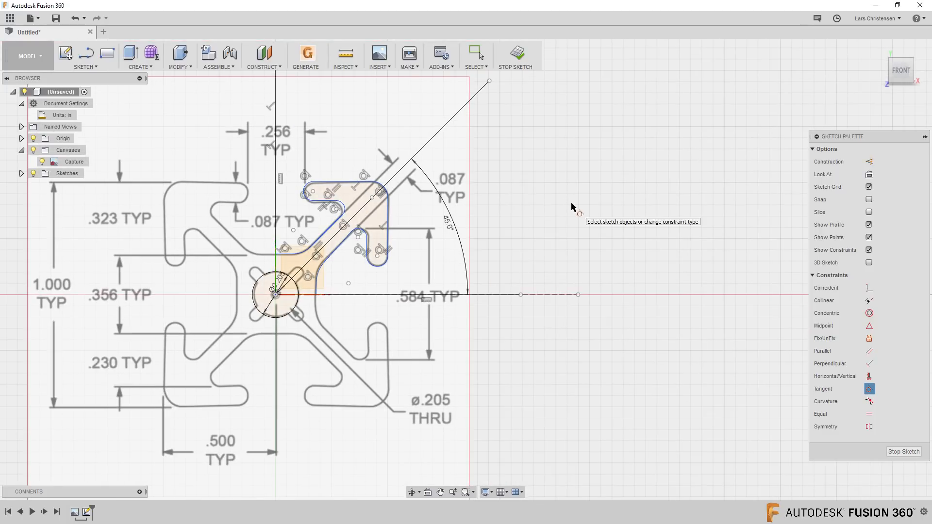
{"action": "scroll", "coordinate": [246, 181], "scroll_direction": "up", "scroll_amount": 1}
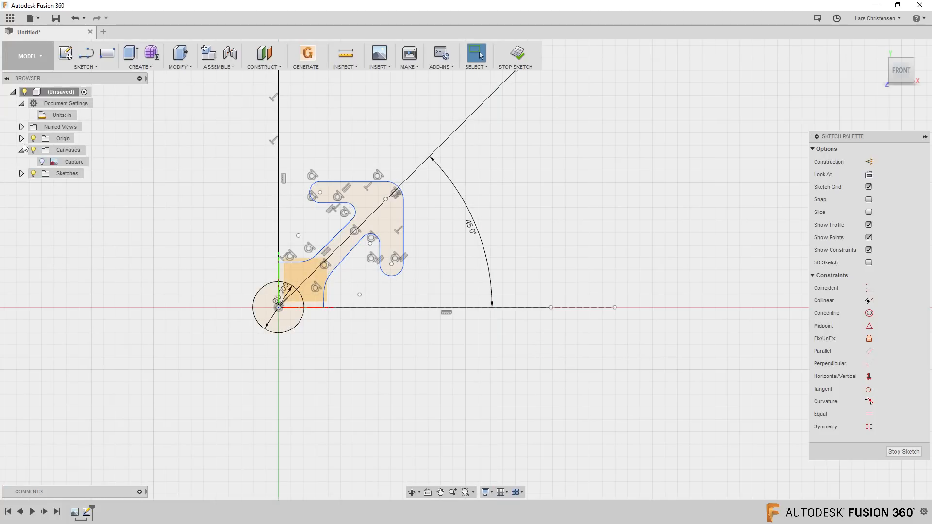
{"action": "left_click", "coordinate": [42, 162]}
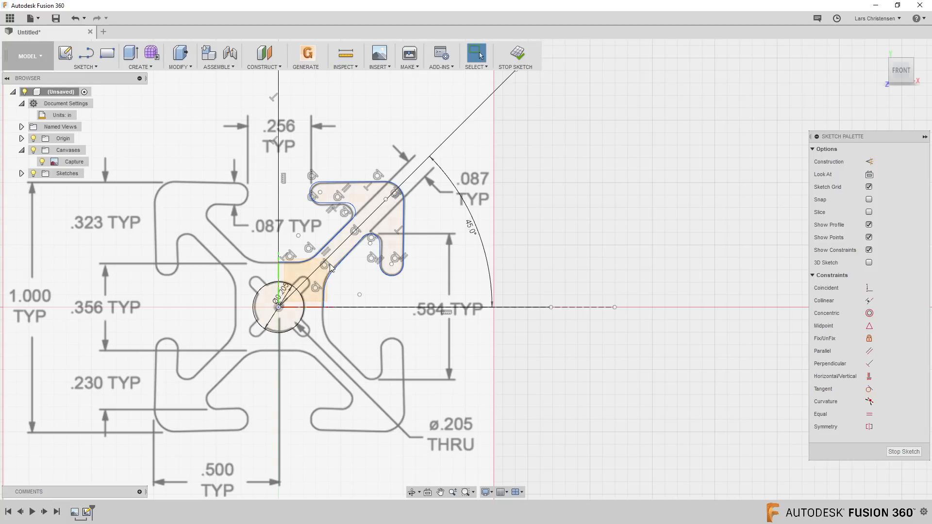
{"action": "scroll", "coordinate": [314, 99], "scroll_direction": "up", "scroll_amount": 1}
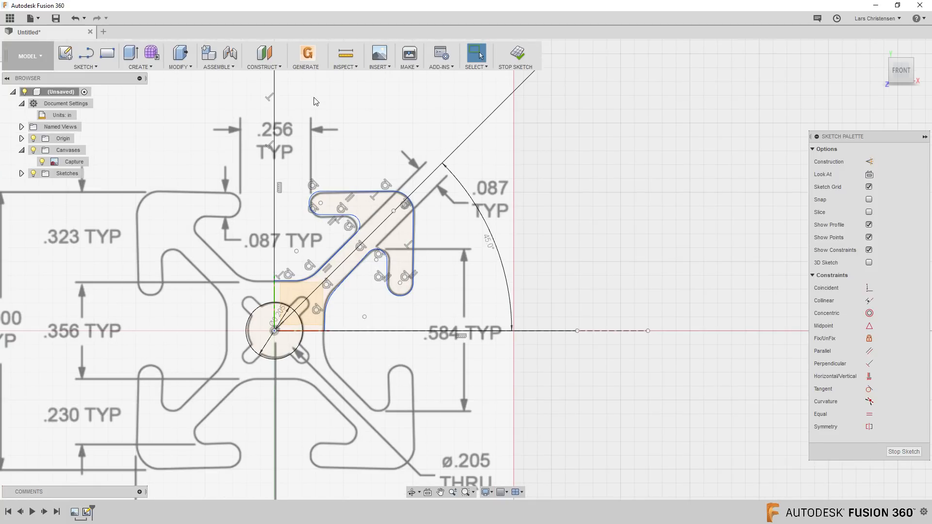
{"action": "scroll", "coordinate": [342, 145], "scroll_direction": "up", "scroll_amount": 2}
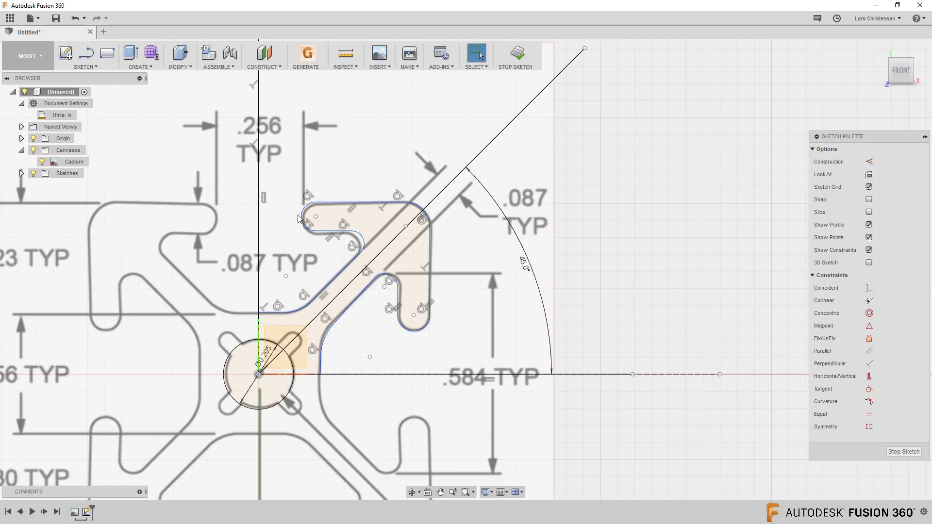
{"action": "key", "text": "d"}
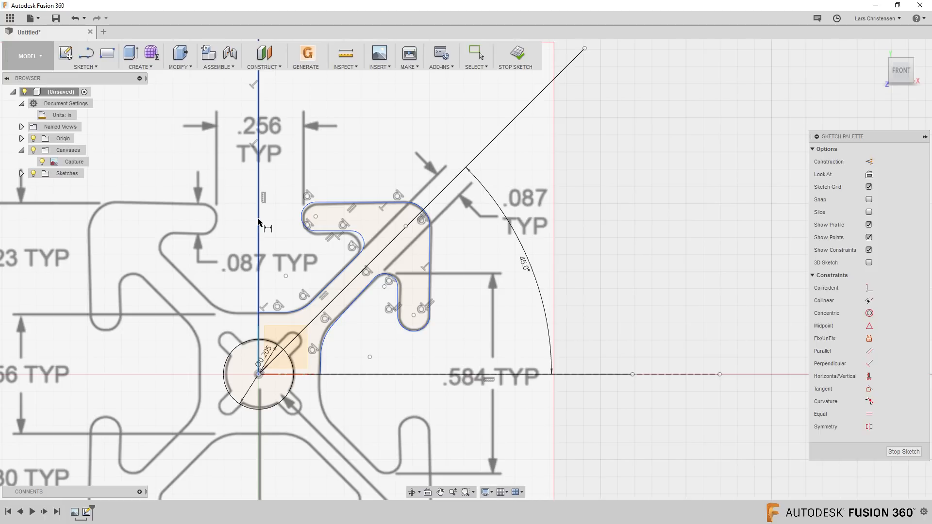
{"action": "left_click", "coordinate": [258, 218]}
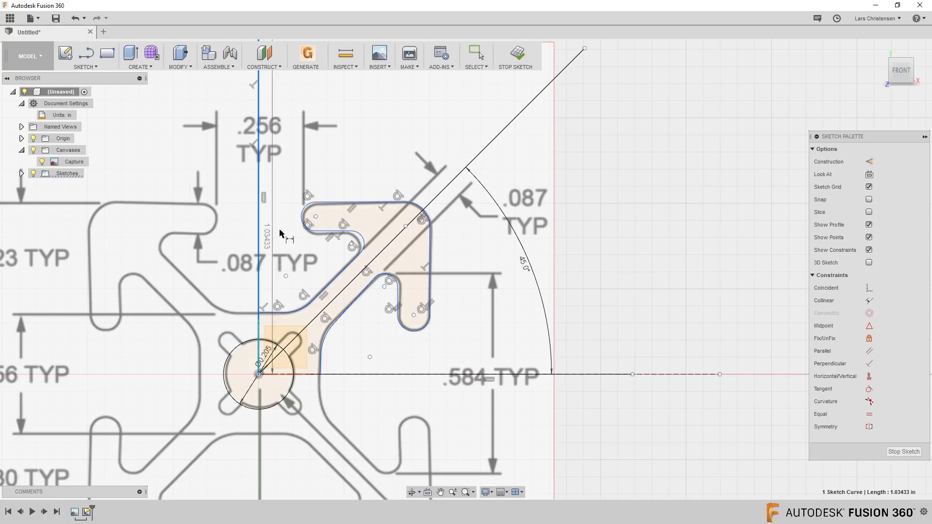
{"action": "key", "text": "Escape"}
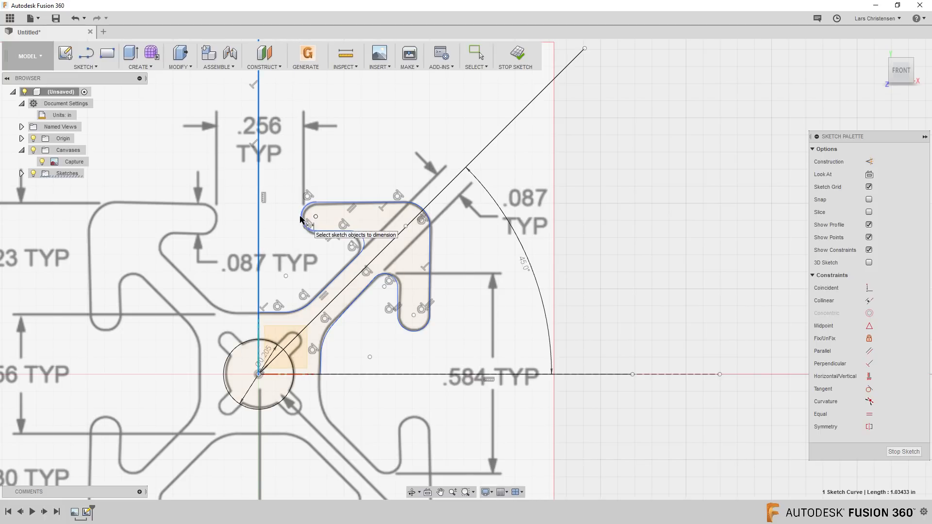
{"action": "left_click", "coordinate": [301, 219]}
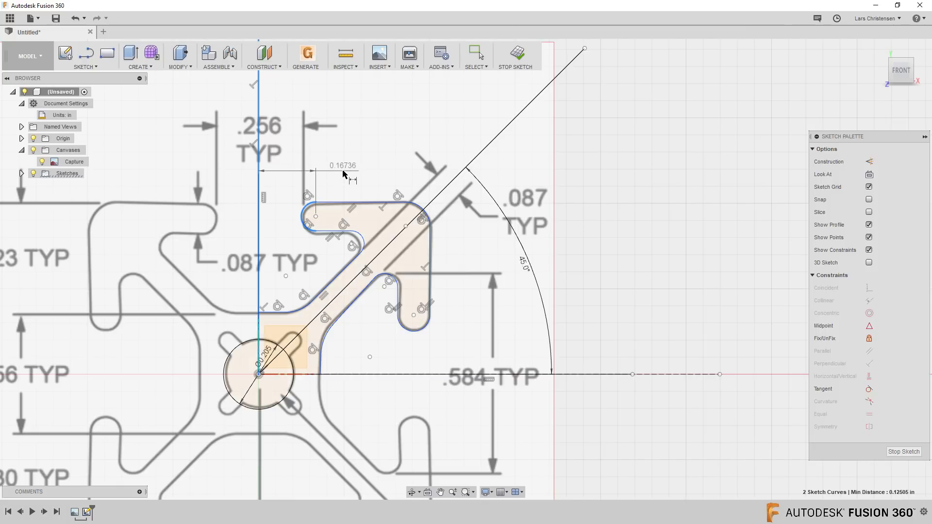
{"action": "scroll", "coordinate": [342, 178], "scroll_direction": "up", "scroll_amount": 2}
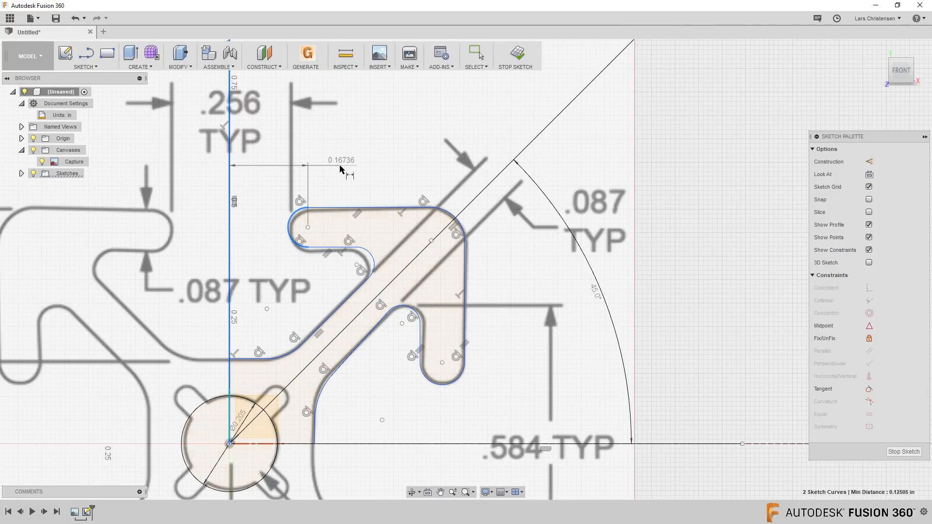
{"action": "key", "text": "Escape"}
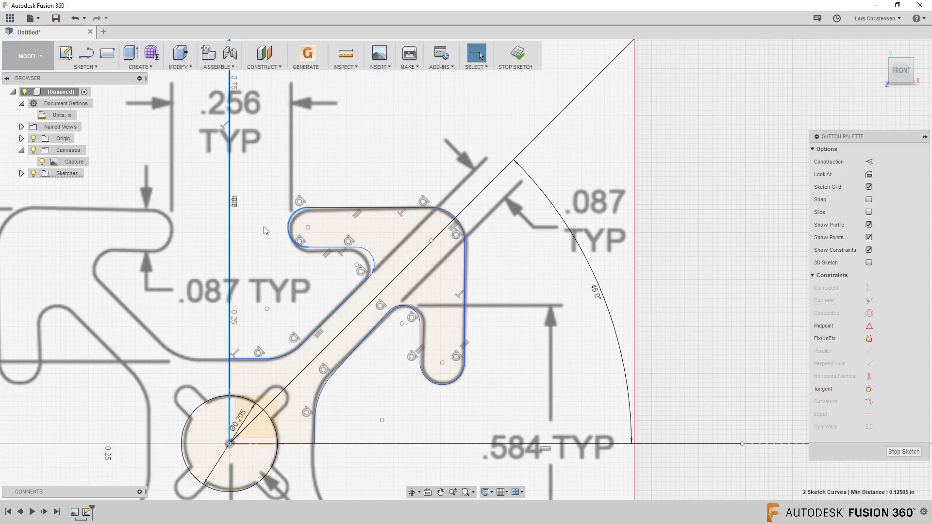
{"action": "left_click", "coordinate": [264, 228]}
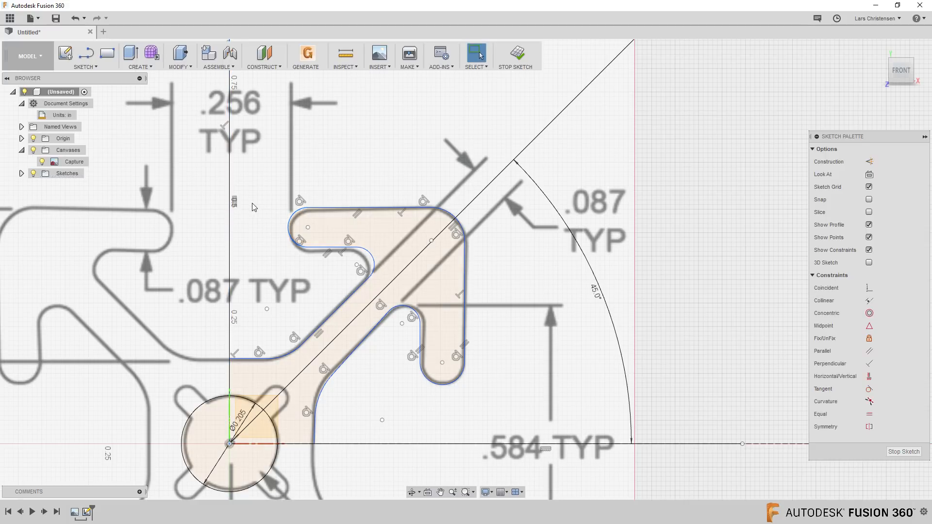
- Dimension from the vertical centre line to the tangent edge of the upper slot's rounded tip, setting the distance to .256/2
{"action": "key", "text": "d"}
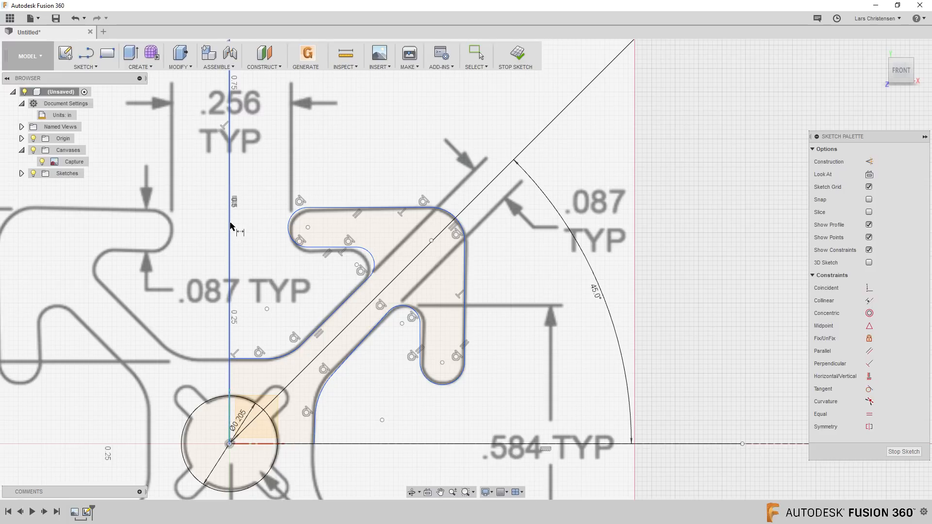
{"action": "left_click", "coordinate": [232, 228]}
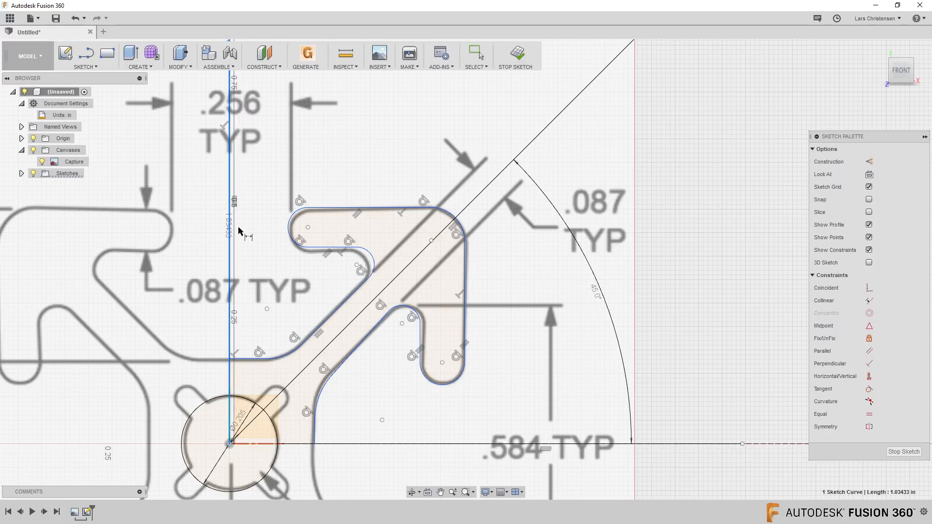
{"action": "right_click", "coordinate": [263, 184]}
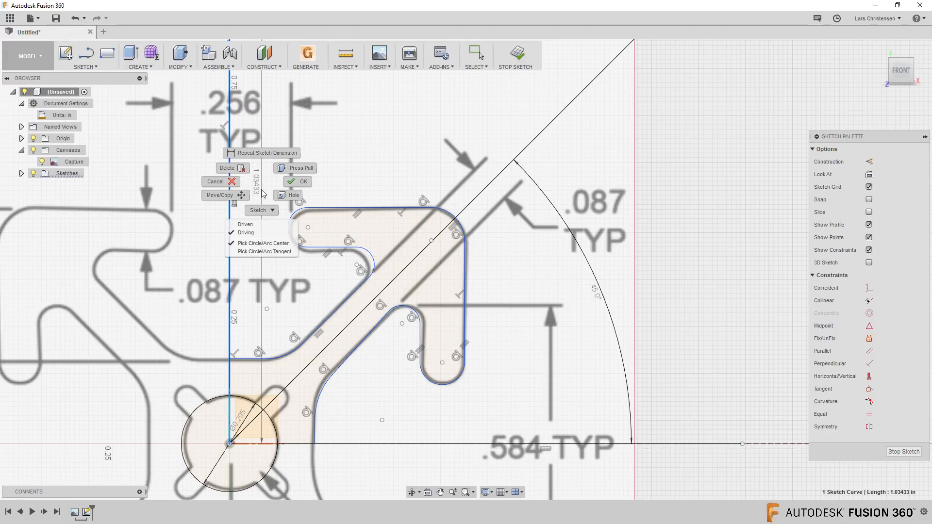
{"action": "left_click", "coordinate": [270, 251]}
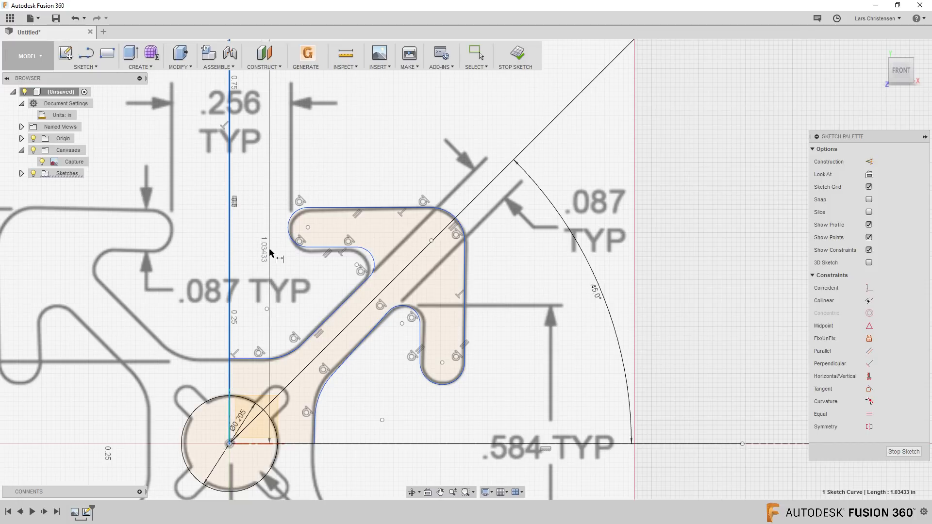
{"action": "left_click", "coordinate": [288, 227]}
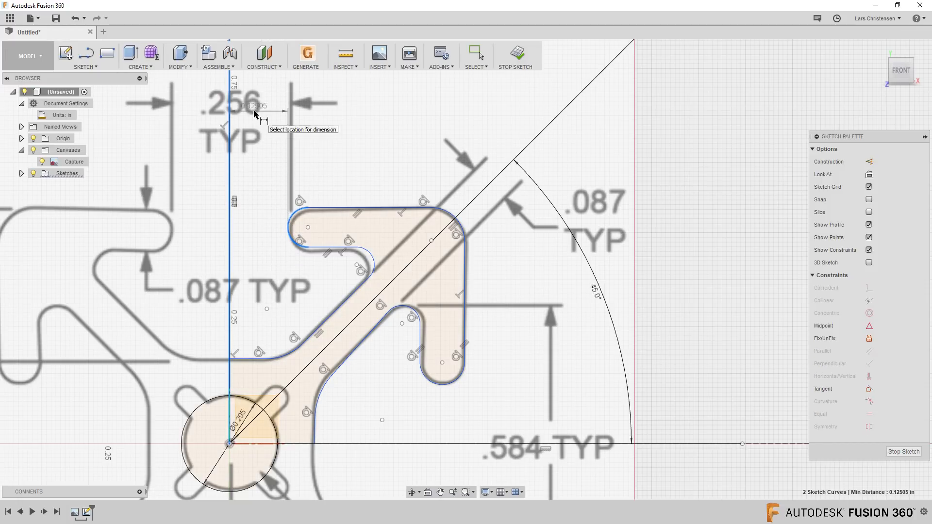
{"action": "left_click", "coordinate": [259, 113]}
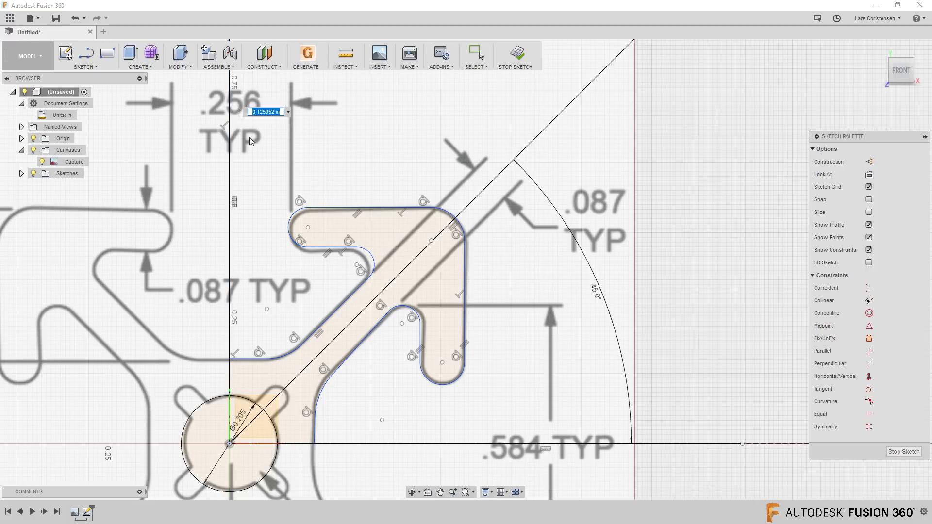
{"action": "key", "text": "BackSpace"}
{"action": "type", "text": ".256/2"}
{"action": "key", "text": "Return"}
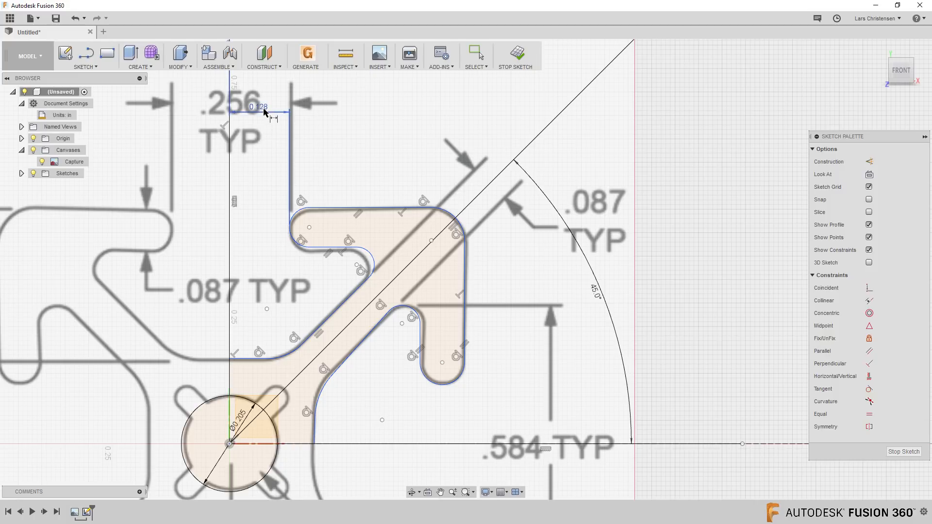
{"action": "mouse_move", "coordinate": [264, 112]}
{"action": "left_click", "coordinate": [323, 328]}
{"action": "left_click", "coordinate": [361, 342]}
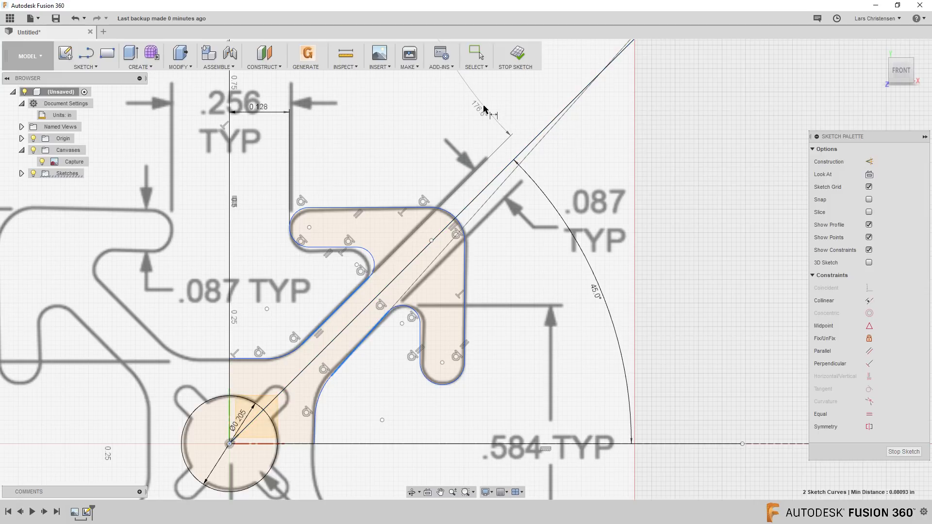
{"action": "left_click", "coordinate": [445, 105]}
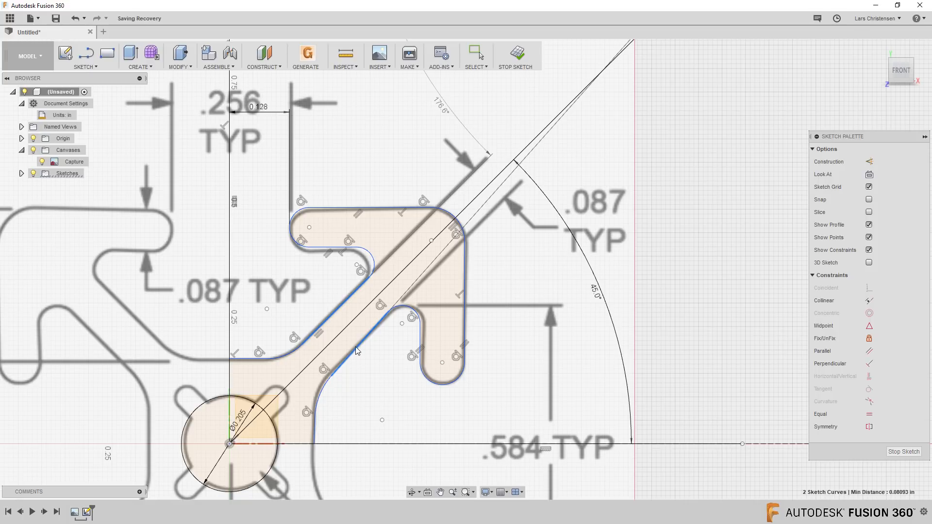
{"action": "key", "text": "Escape"}
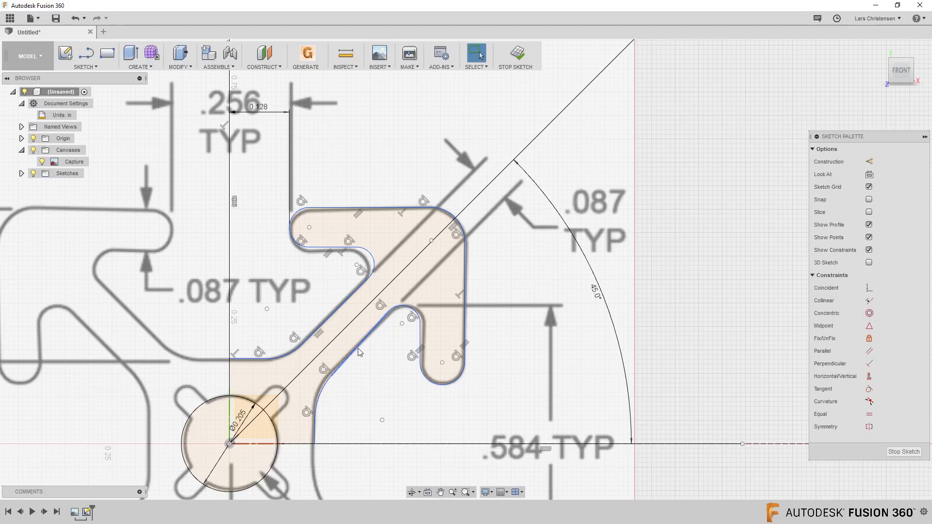
- Apply a Parallel constraint between the two diagonal lines on either side of the 45-degree guide line
{"action": "left_click", "coordinate": [358, 349]}
{"action": "left_click", "coordinate": [708, 350]}
{"action": "left_click", "coordinate": [869, 354]}
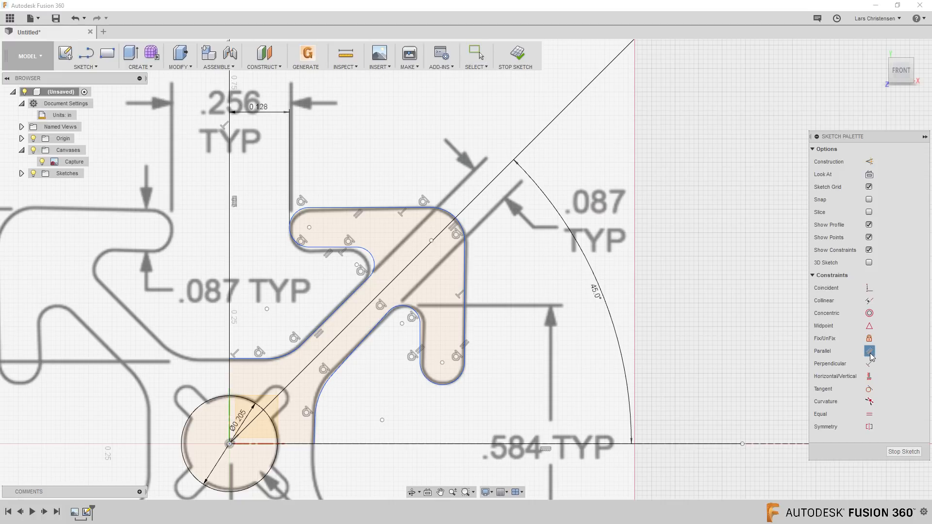
{"action": "left_click", "coordinate": [330, 318]}
{"action": "left_click", "coordinate": [364, 340]}
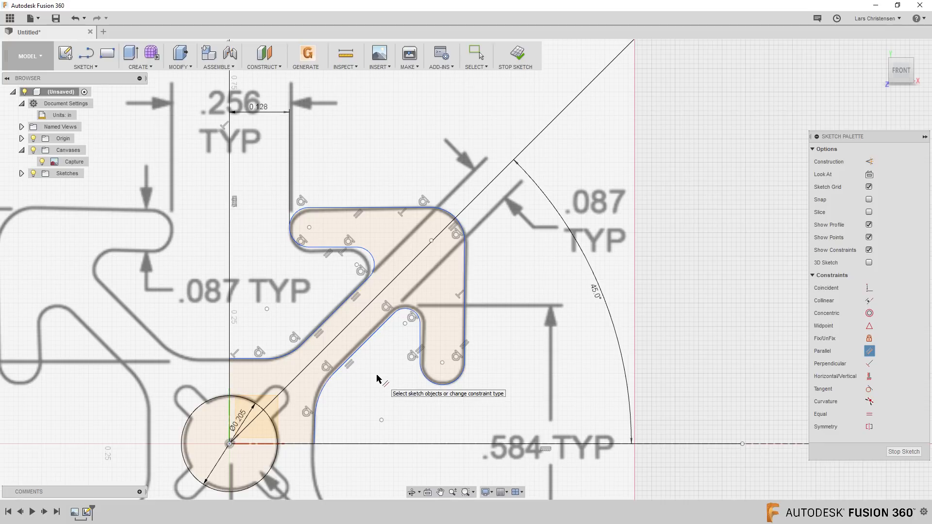
- Dimension the distance between the two parallel diagonal lines beside the 45-degree guide line and set it to .087
{"action": "key", "text": "d"}
{"action": "left_click", "coordinate": [339, 314]}
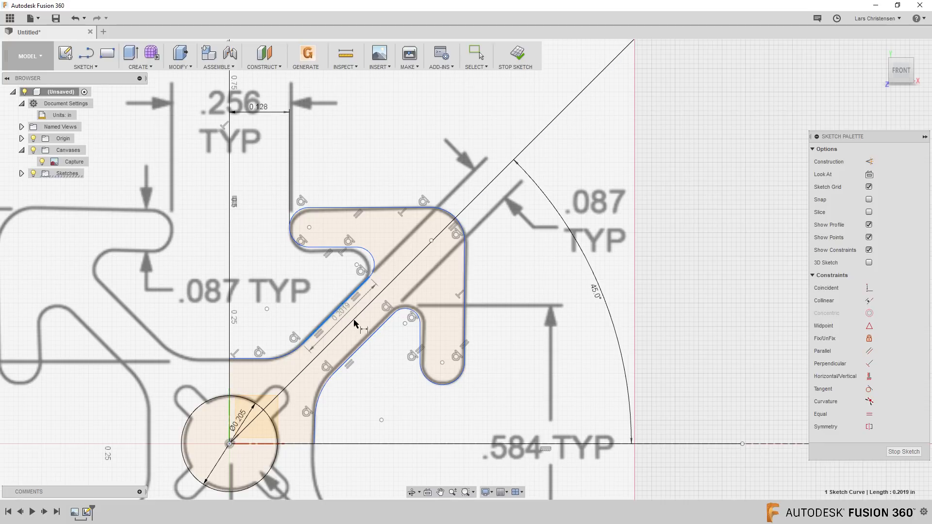
{"action": "left_click", "coordinate": [373, 334]}
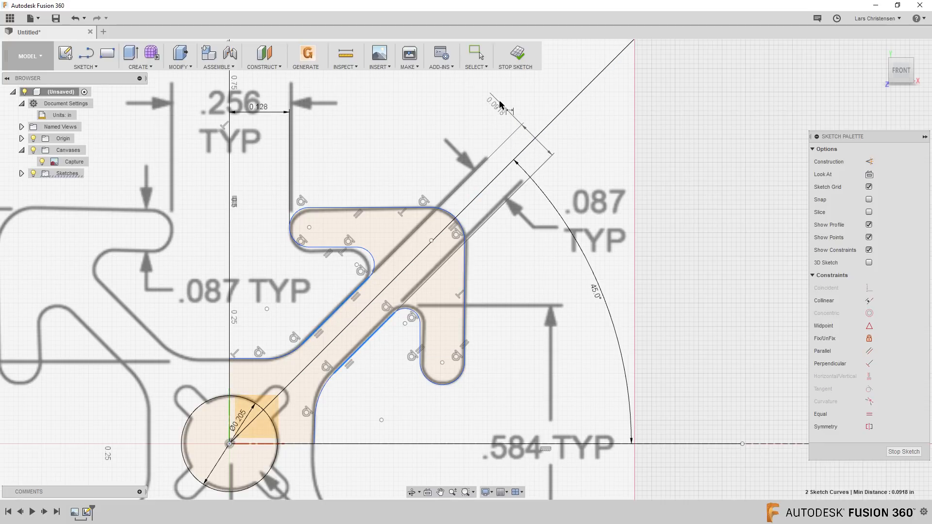
{"action": "left_click", "coordinate": [493, 96]}
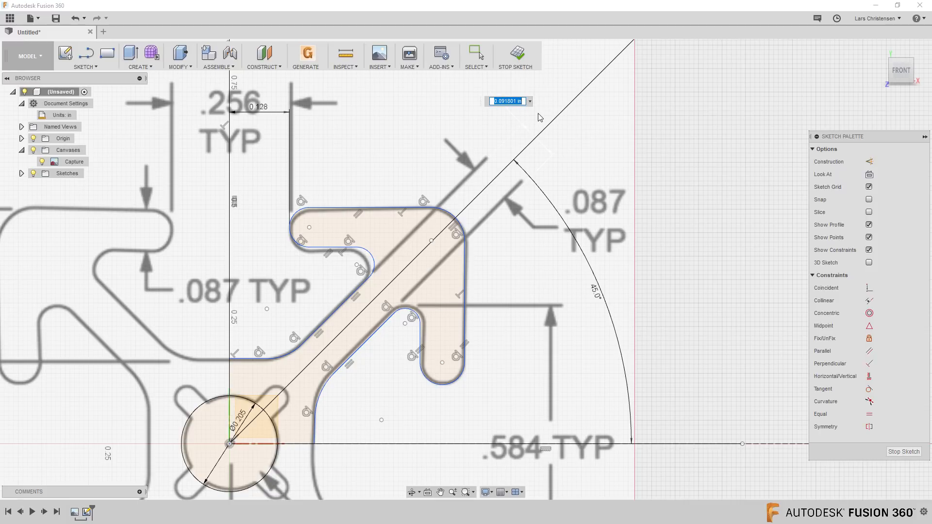
{"action": "type", "text": ".087"}
{"action": "key", "text": "Return"}
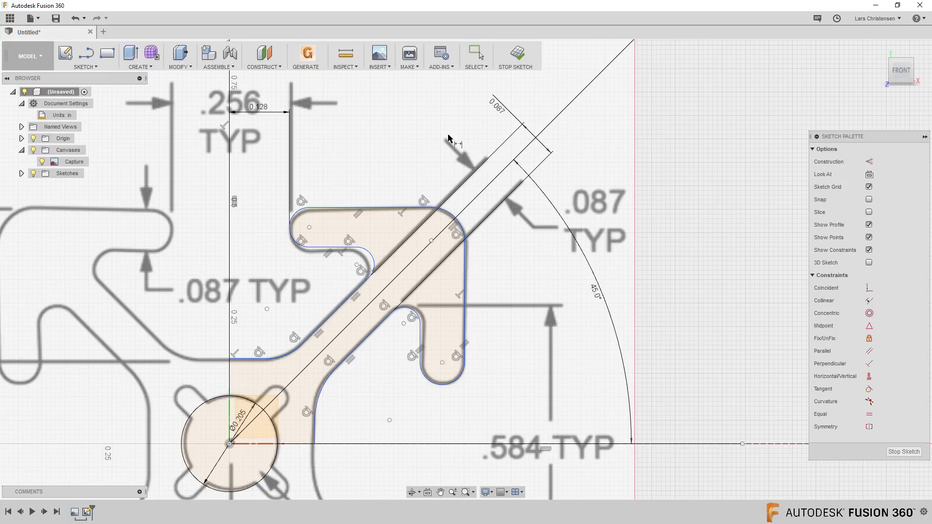
- Dimension from the horizontal centre line to the tangent edge of the side slot's inner arc, setting the distance to .584/2
{"action": "scroll", "coordinate": [420, 154], "scroll_direction": "down", "scroll_amount": 2}
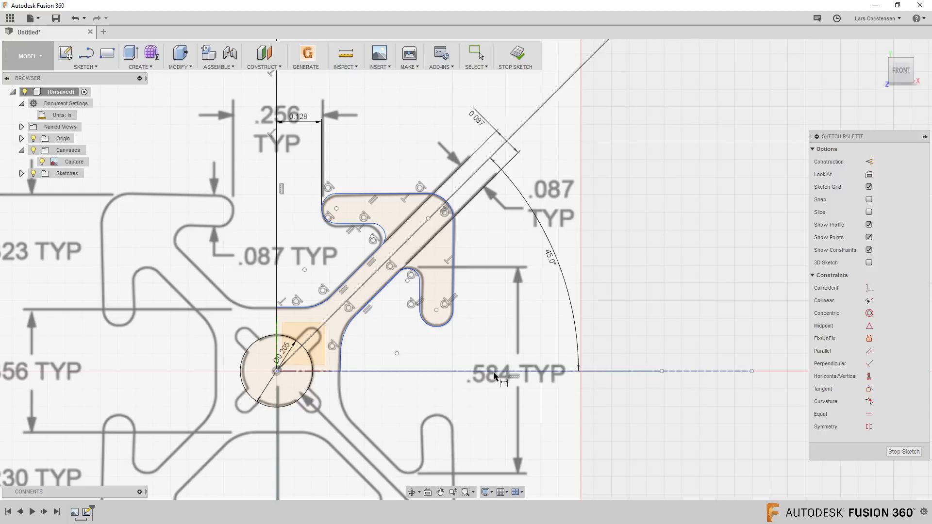
{"action": "scroll", "coordinate": [418, 335], "scroll_direction": "up", "scroll_amount": 2}
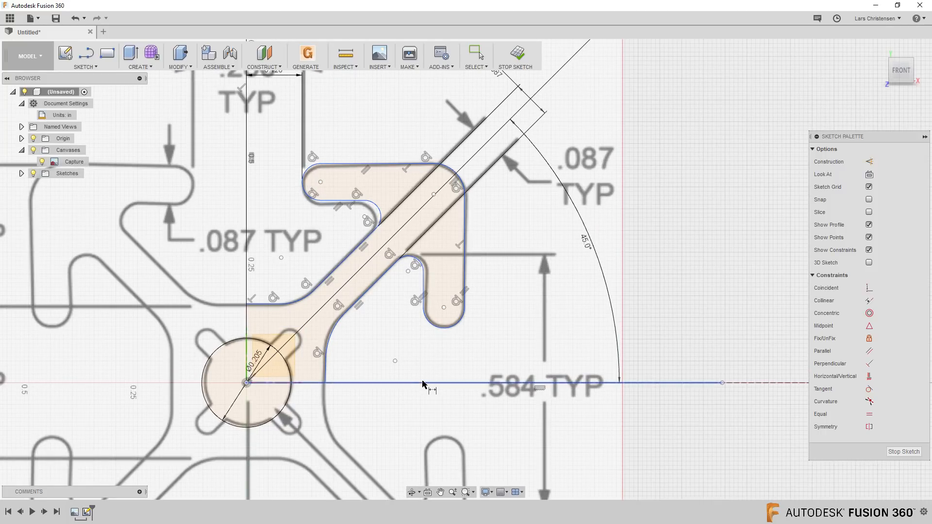
{"action": "left_click", "coordinate": [423, 382]}
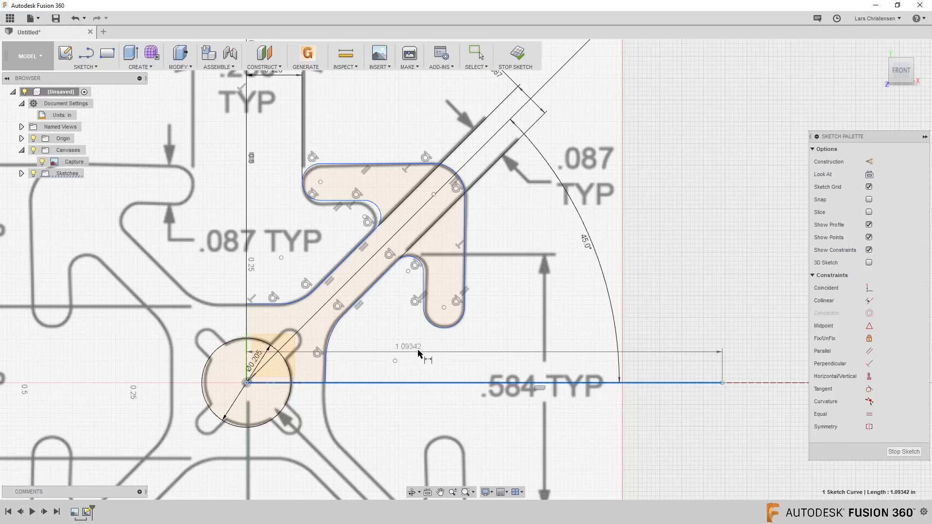
{"action": "right_click", "coordinate": [423, 353]}
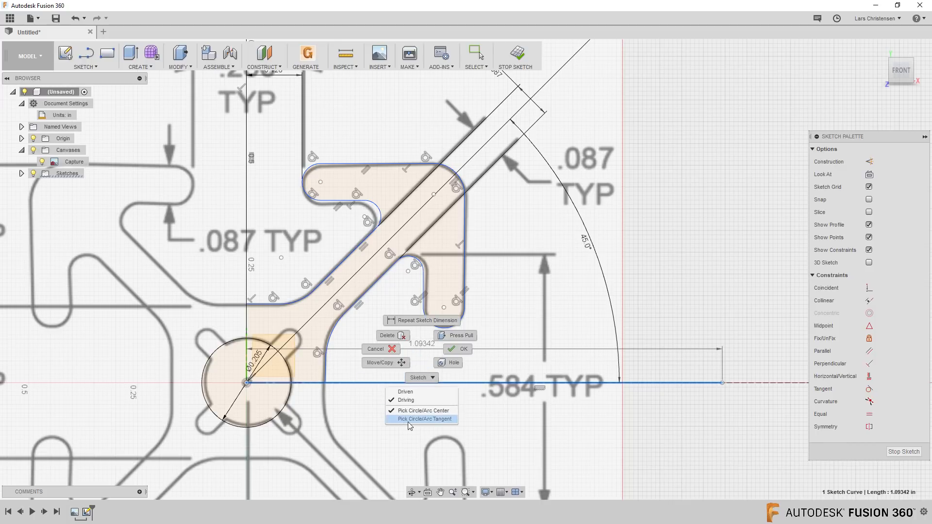
{"action": "left_click", "coordinate": [423, 419]}
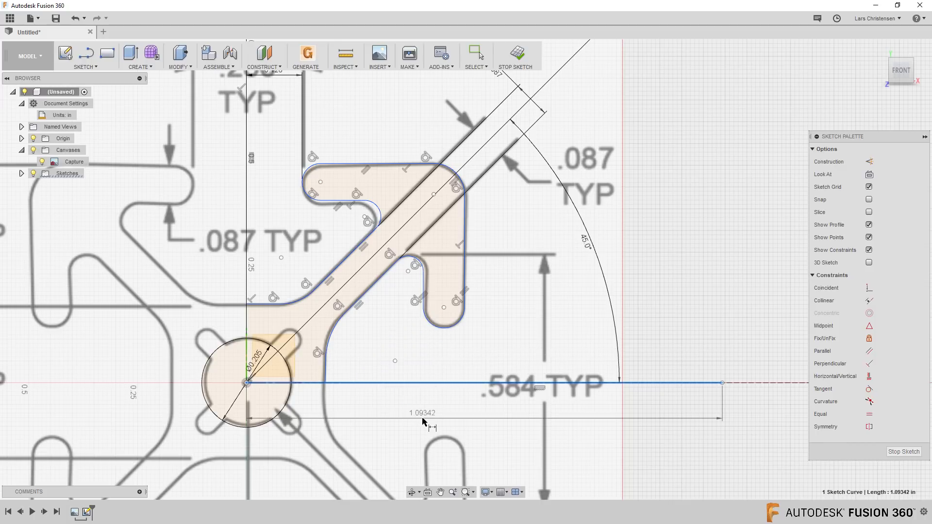
{"action": "left_click", "coordinate": [429, 262]}
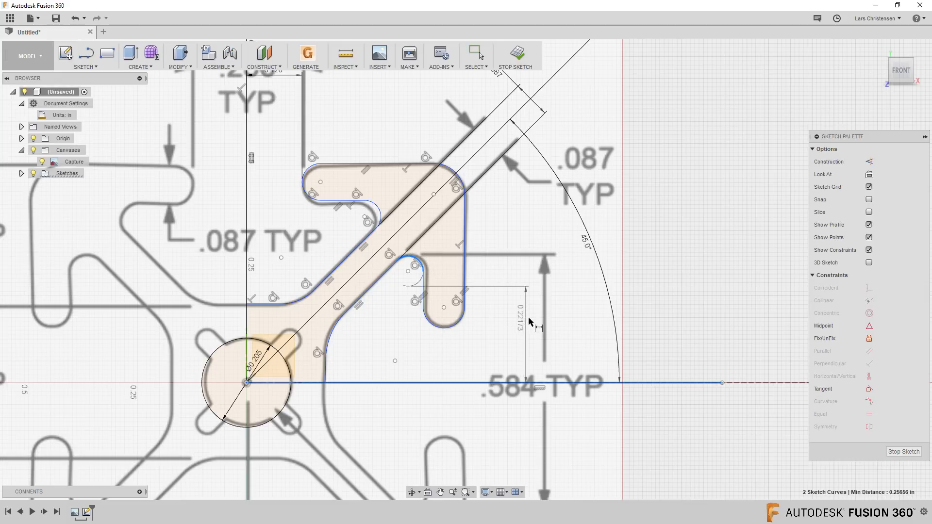
{"action": "left_click", "coordinate": [534, 322]}
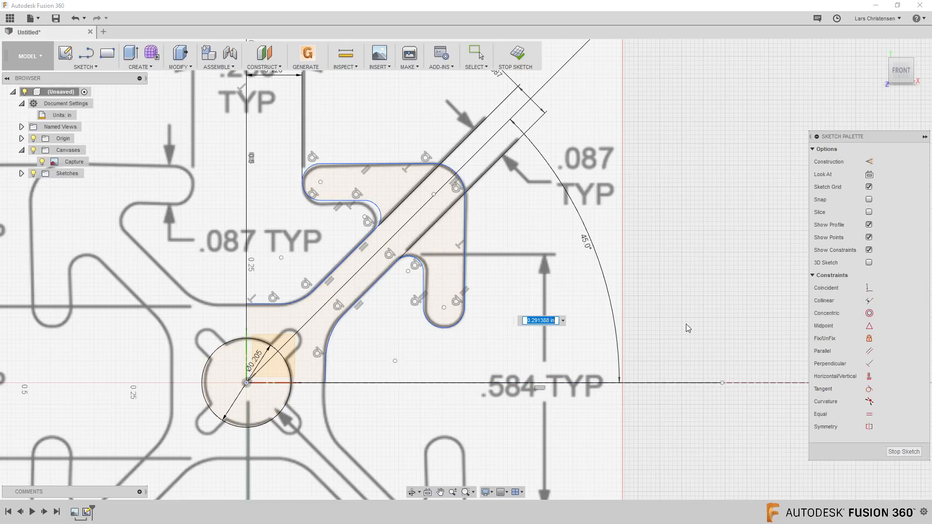
{"action": "type", "text": ".584/2"}
{"action": "key", "text": "Return"}
{"action": "left_click", "coordinate": [594, 384]}
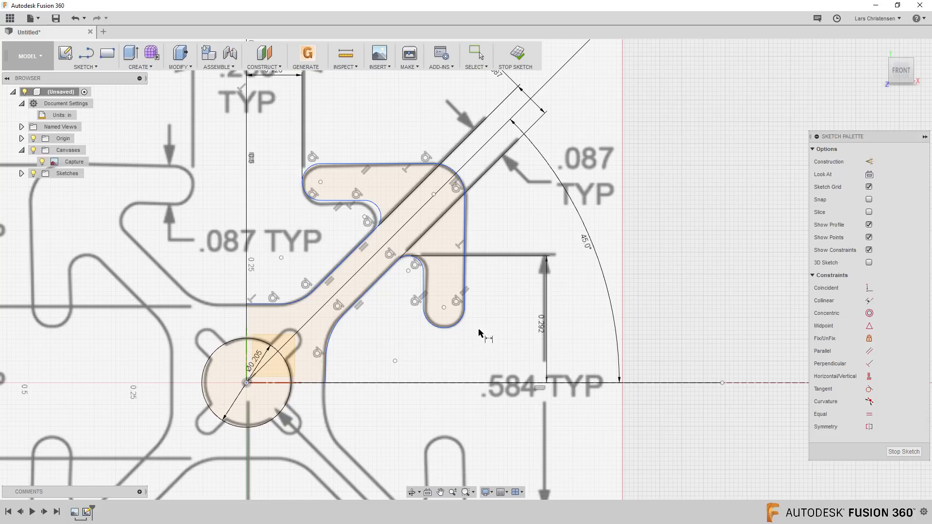
- Dimension from the outline's upper horizontal edge to the horizontal centre line and set the distance to .5
{"action": "scroll", "coordinate": [456, 233], "scroll_direction": "down", "scroll_amount": 4}
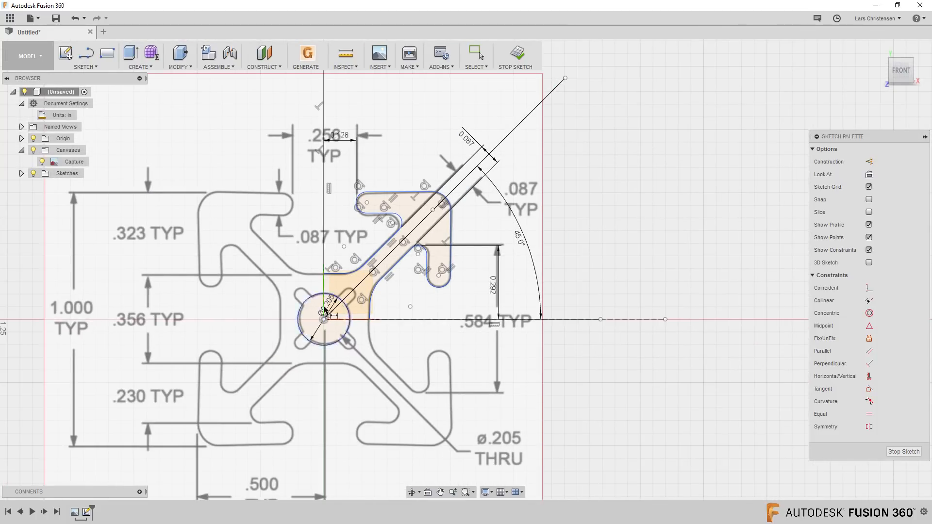
{"action": "scroll", "coordinate": [518, 226], "scroll_direction": "down", "scroll_amount": 1}
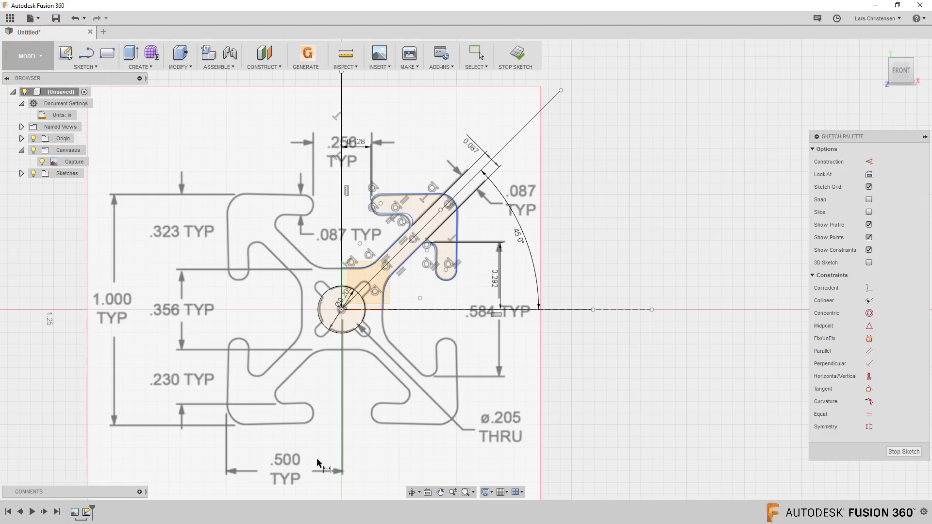
{"action": "scroll", "coordinate": [404, 176], "scroll_direction": "up", "scroll_amount": 3}
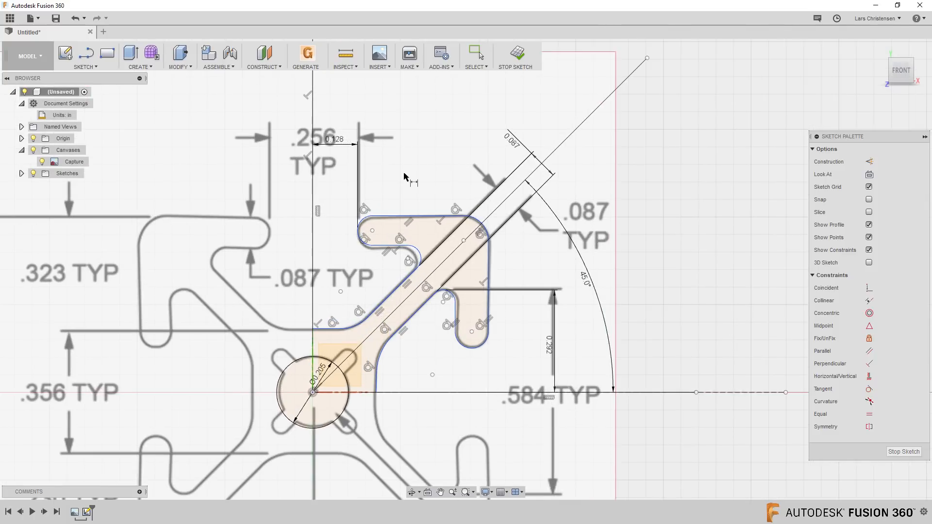
{"action": "left_click", "coordinate": [400, 215]}
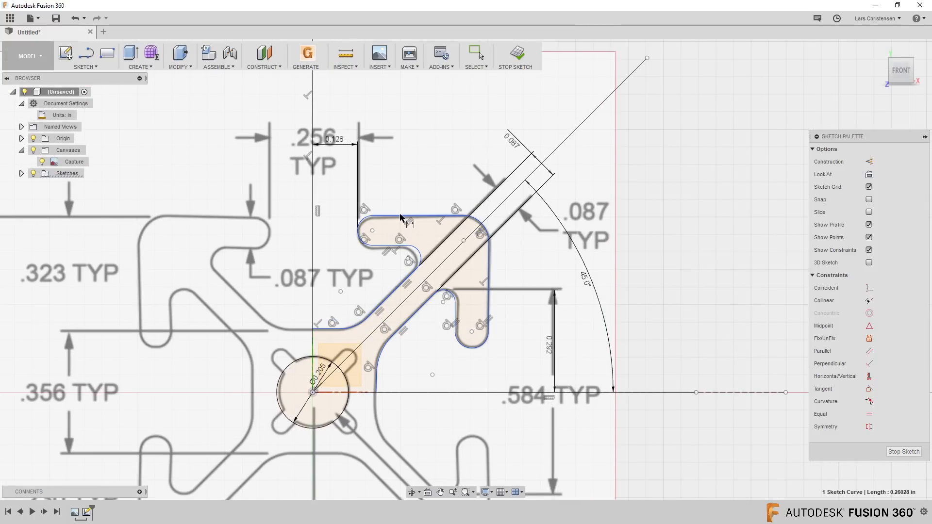
{"action": "left_click", "coordinate": [387, 393]}
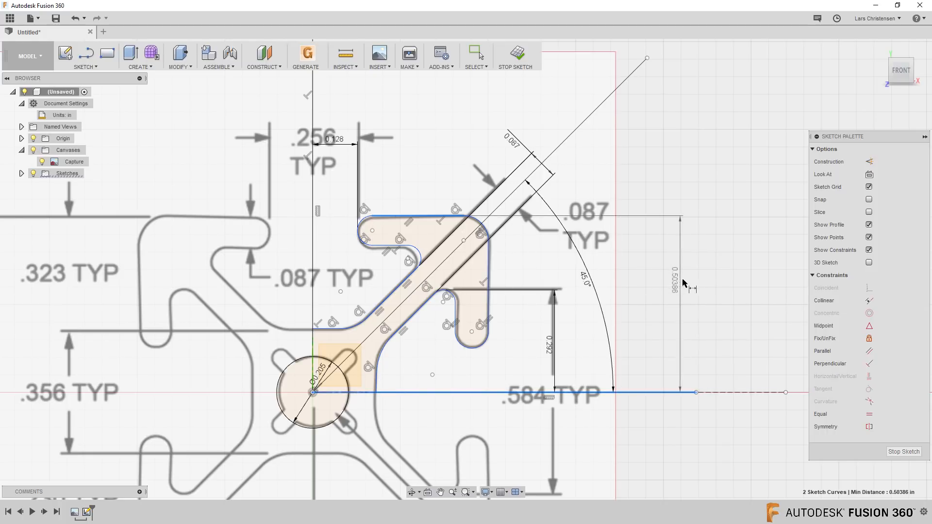
{"action": "left_click", "coordinate": [684, 283]}
{"action": "type", "text": "."}
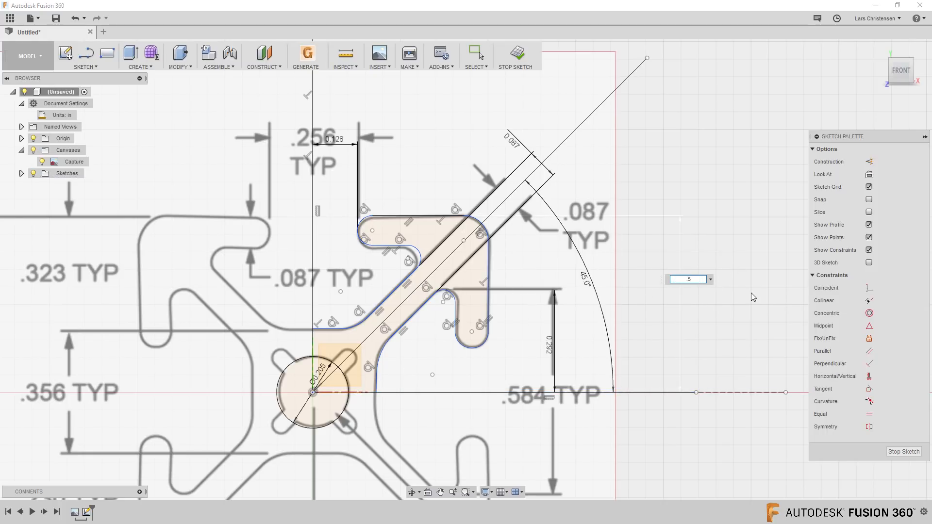
{"action": "type", "text": "5"}
{"action": "key", "text": "Return"}
{"action": "scroll", "coordinate": [659, 174], "scroll_direction": "down", "scroll_amount": 2}
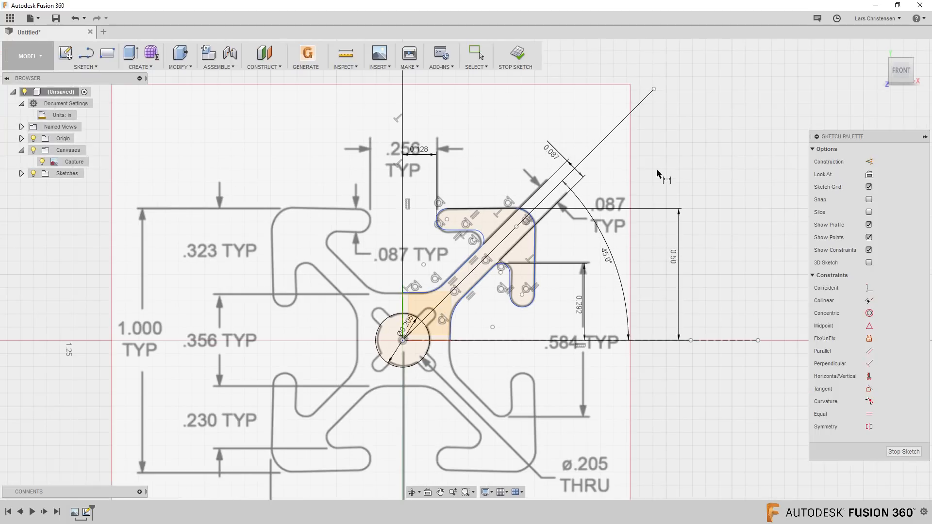
{"action": "scroll", "coordinate": [453, 365], "scroll_direction": "down", "scroll_amount": 2}
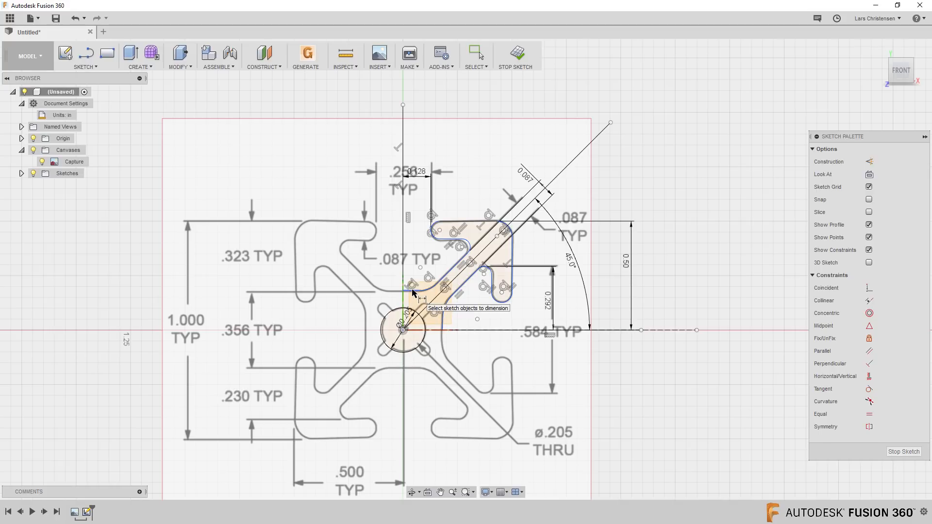
{"action": "scroll", "coordinate": [413, 292], "scroll_direction": "up", "scroll_amount": 5}
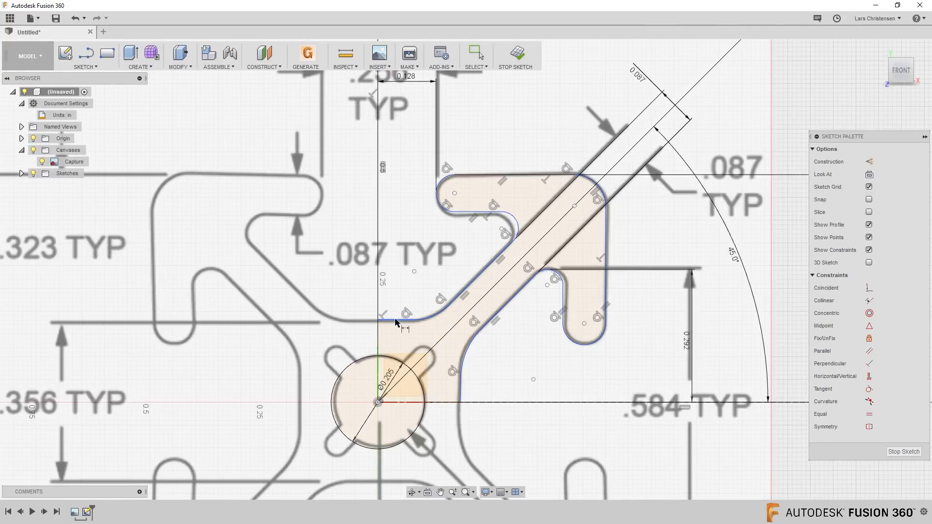
{"action": "left_click", "coordinate": [395, 320]}
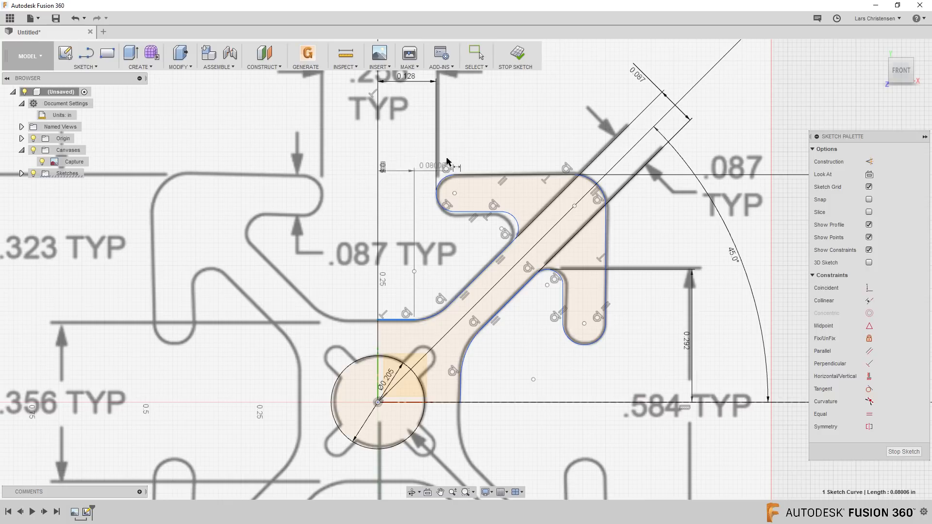
{"action": "left_click", "coordinate": [500, 175]}
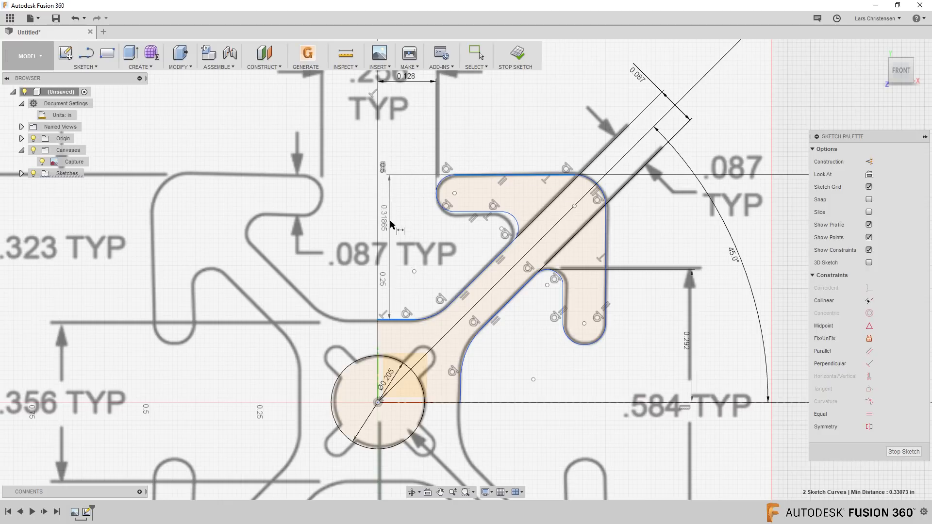
{"action": "left_click", "coordinate": [395, 231]}
{"action": "scroll", "coordinate": [439, 174], "scroll_direction": "down", "scroll_amount": 2}
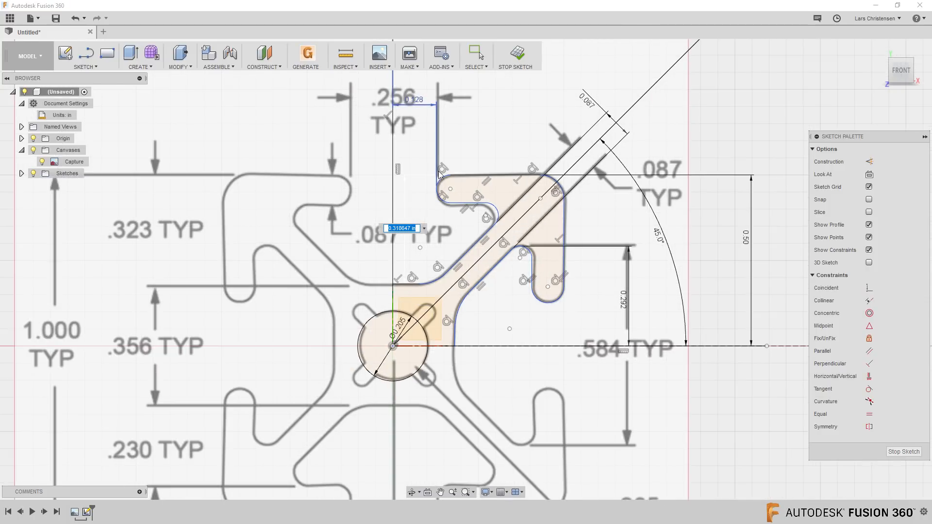
{"action": "scroll", "coordinate": [439, 174], "scroll_direction": "up", "scroll_amount": 2}
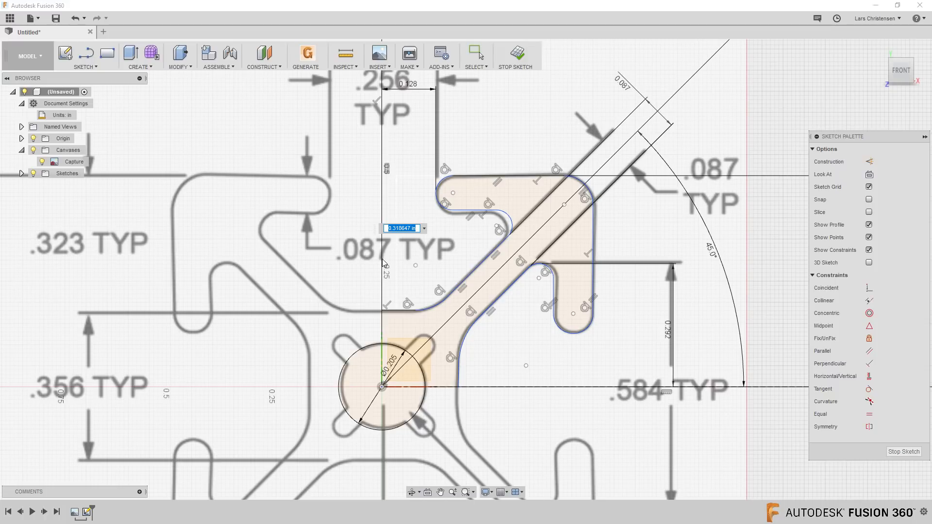
{"action": "scroll", "coordinate": [383, 251], "scroll_direction": "down", "scroll_amount": 2}
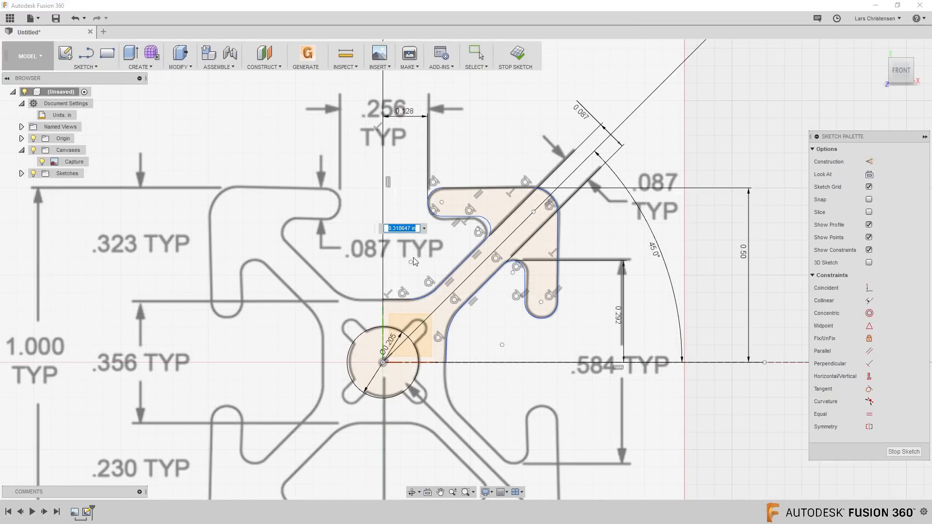
{"action": "scroll", "coordinate": [368, 239], "scroll_direction": "down", "scroll_amount": 2}
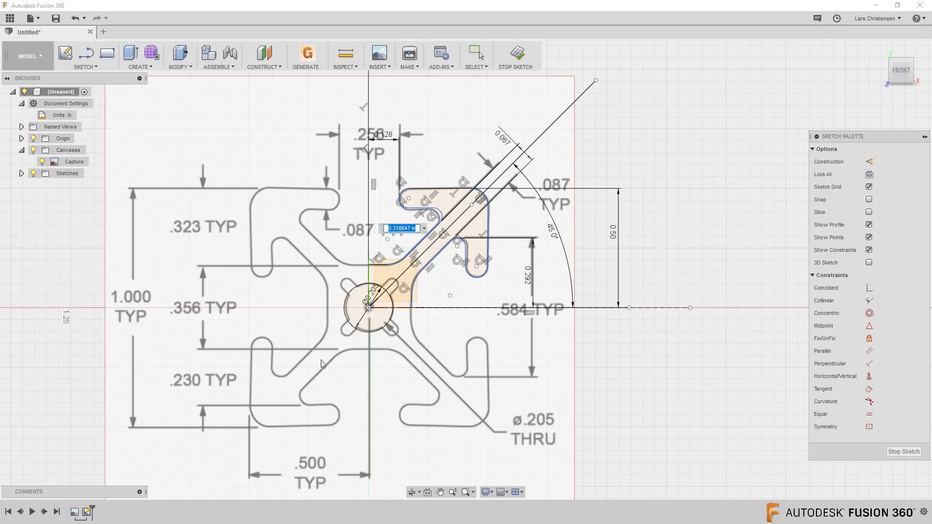
{"action": "scroll", "coordinate": [416, 165], "scroll_direction": "up", "scroll_amount": 2}
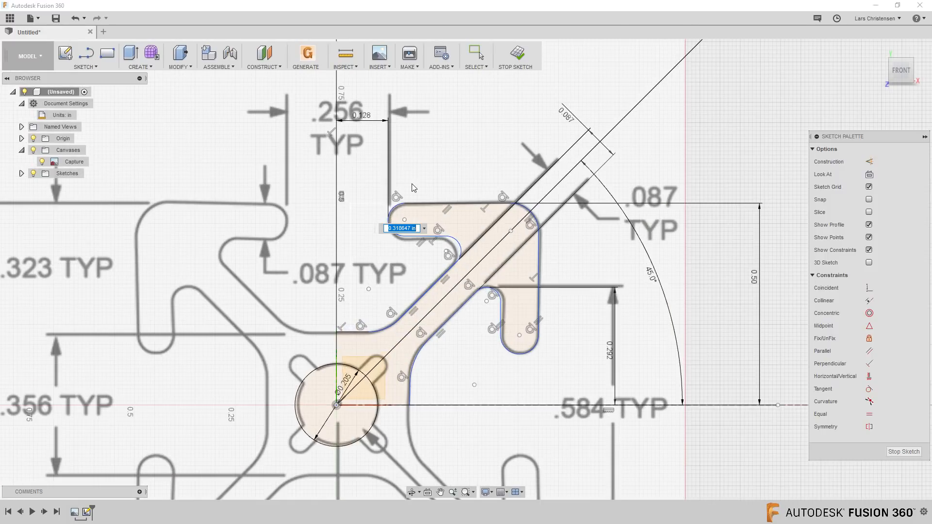
{"action": "key", "text": "Return"}
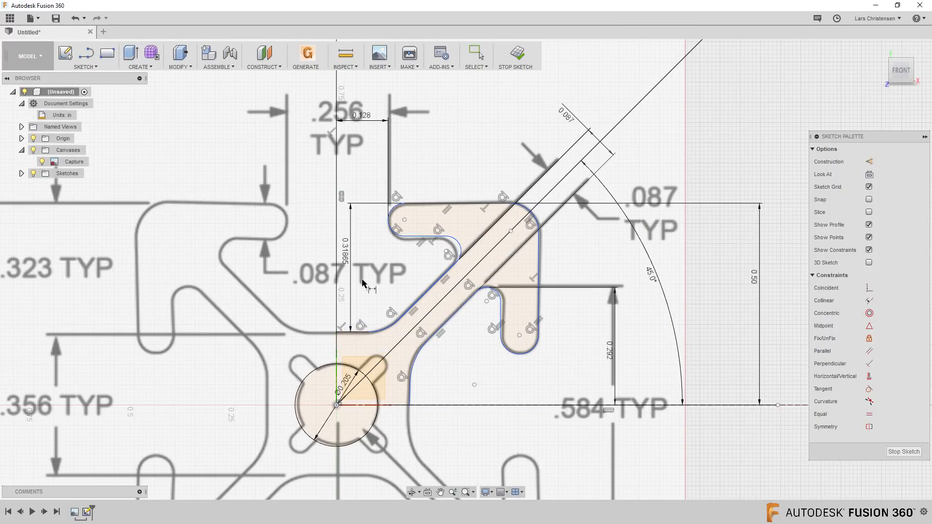
{"action": "key", "text": "Delete"}
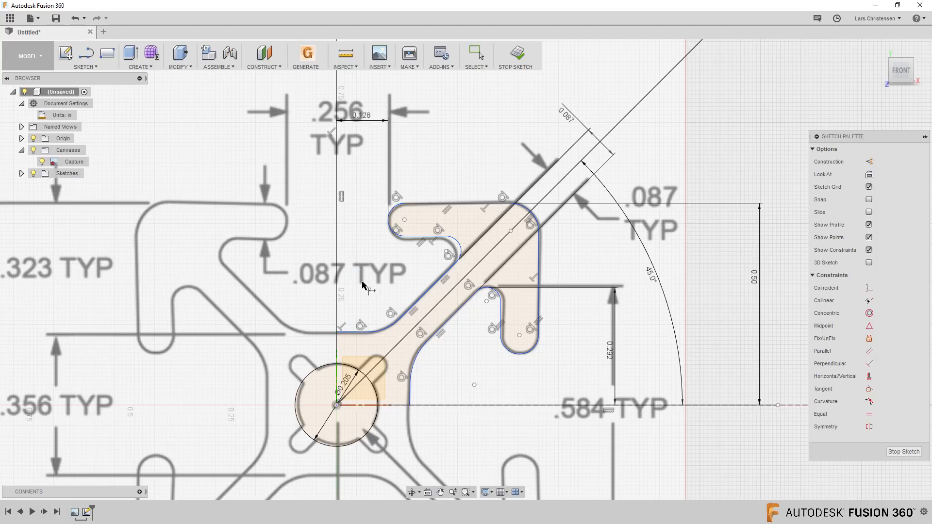
- Dimension the vertical distance between the upper lip's underside and the slot's short horizontal floor line, setting it to .23
{"action": "left_click", "coordinate": [420, 237]}
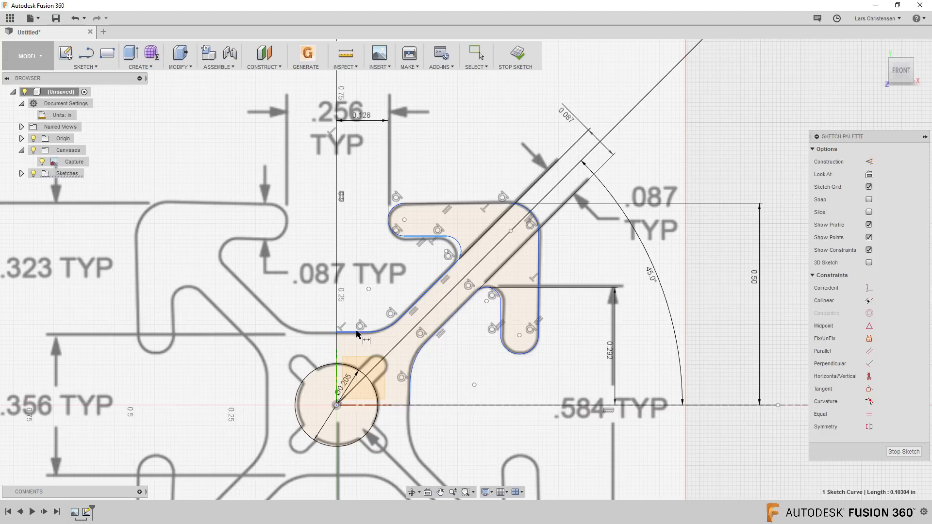
{"action": "left_click", "coordinate": [358, 332]}
{"action": "left_click", "coordinate": [324, 268]}
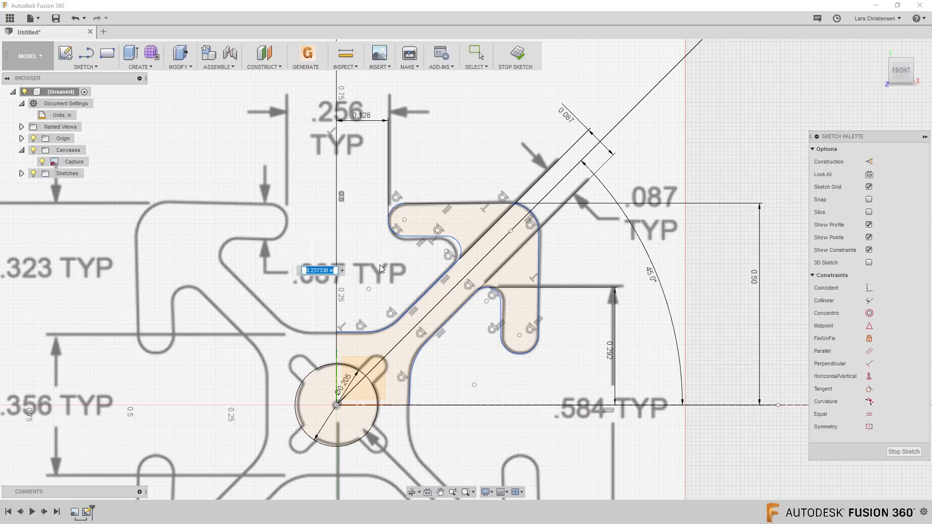
{"action": "scroll", "coordinate": [471, 202], "scroll_direction": "down", "scroll_amount": 3}
{"action": "scroll", "coordinate": [471, 203], "scroll_direction": "up", "scroll_amount": 3}
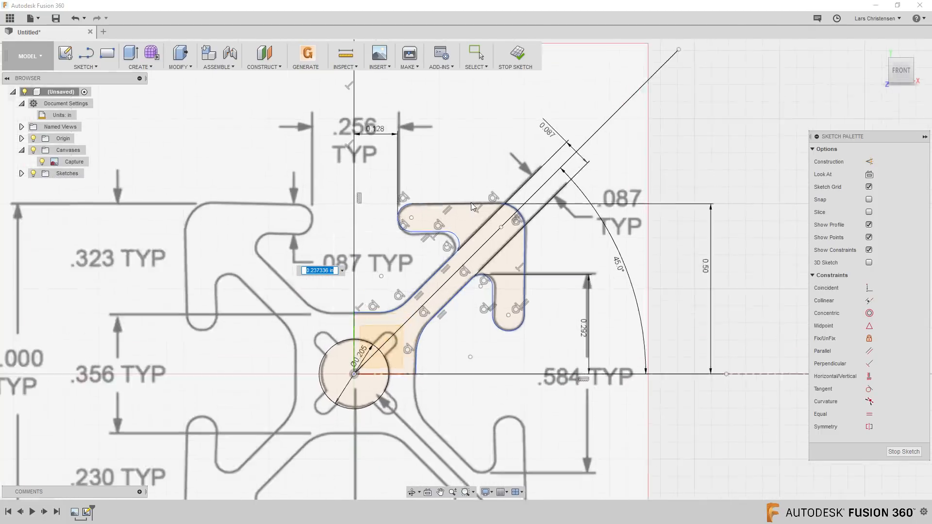
{"action": "key", "text": "BackSpace"}
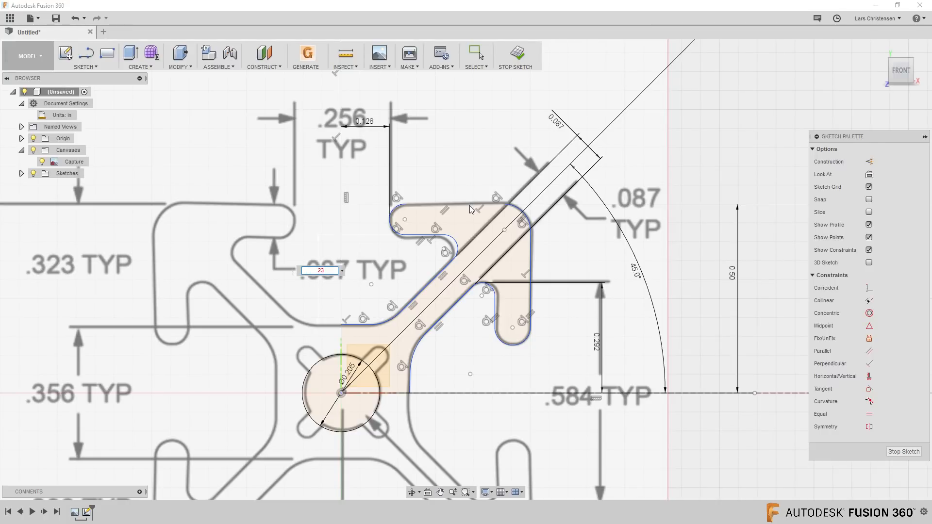
{"action": "type", "text": ".23"}
{"action": "key", "text": "Return"}
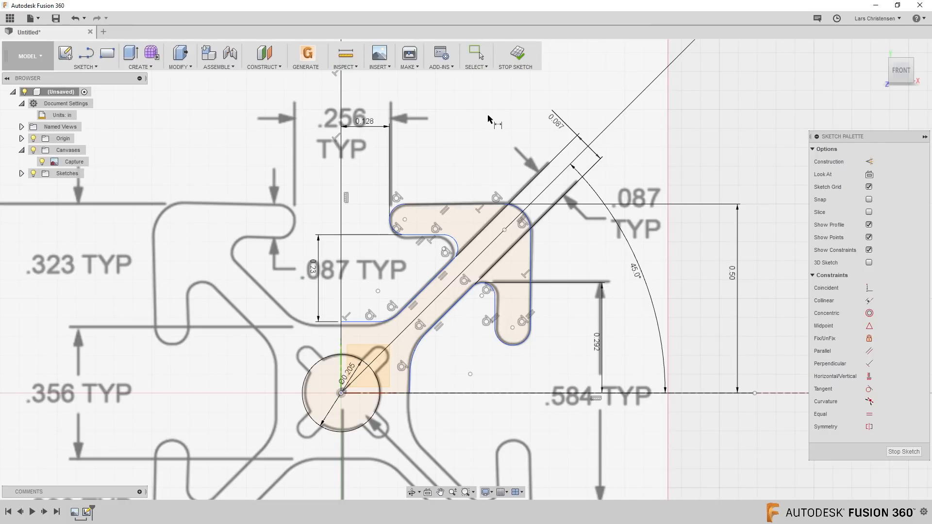
- Dimension from the slot's short horizontal floor line to the horizontal centre line and set the distance to .356/2
{"action": "scroll", "coordinate": [488, 119], "scroll_direction": "down", "scroll_amount": 2}
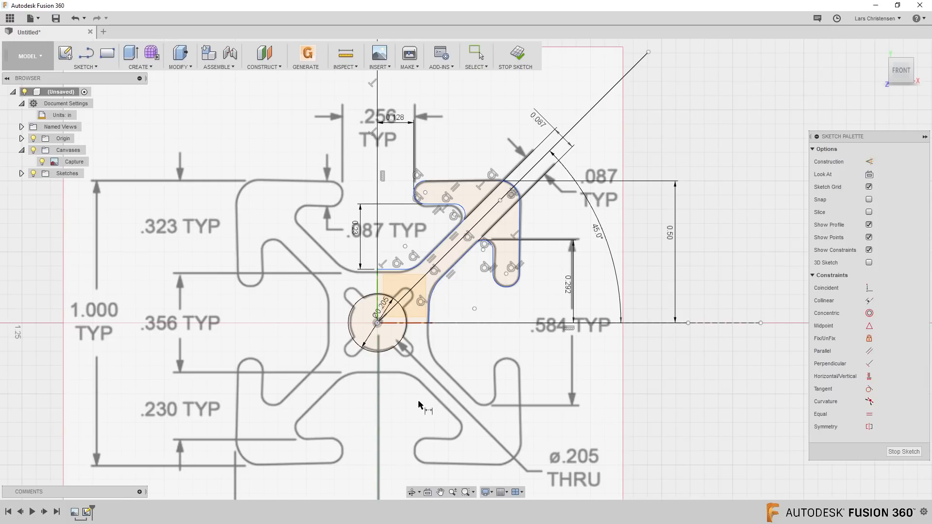
{"action": "left_click", "coordinate": [397, 270]}
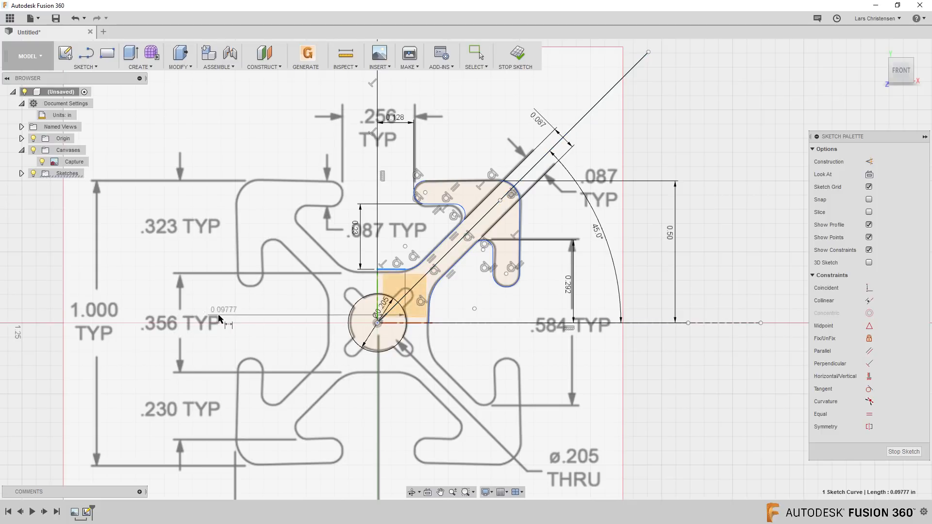
{"action": "left_click", "coordinate": [467, 323]}
{"action": "left_click", "coordinate": [462, 294]}
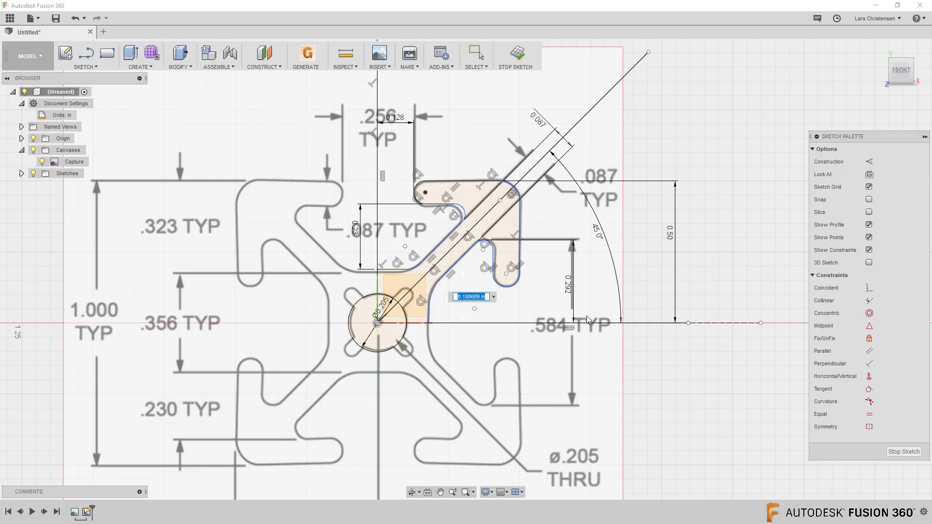
{"action": "type", "text": ".356/2"}
{"action": "key", "text": "Return"}
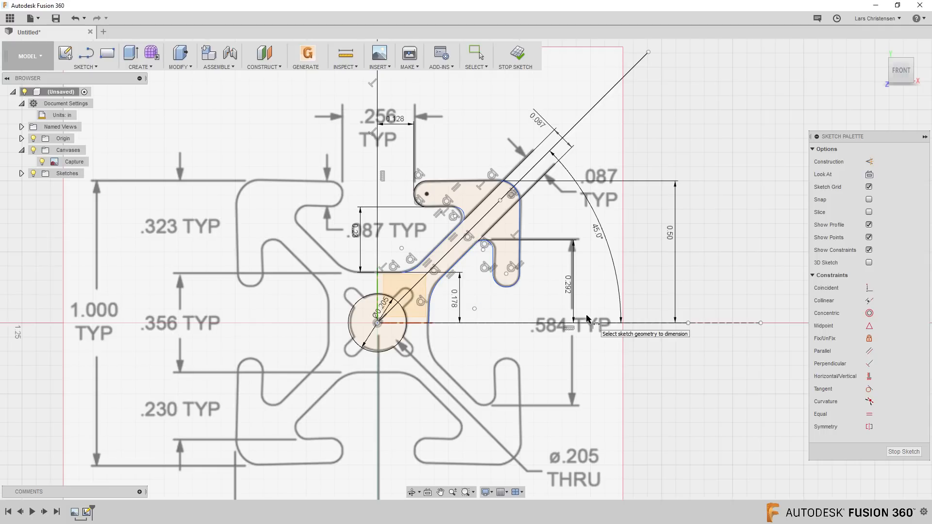
{"action": "scroll", "coordinate": [505, 199], "scroll_direction": "up", "scroll_amount": 4}
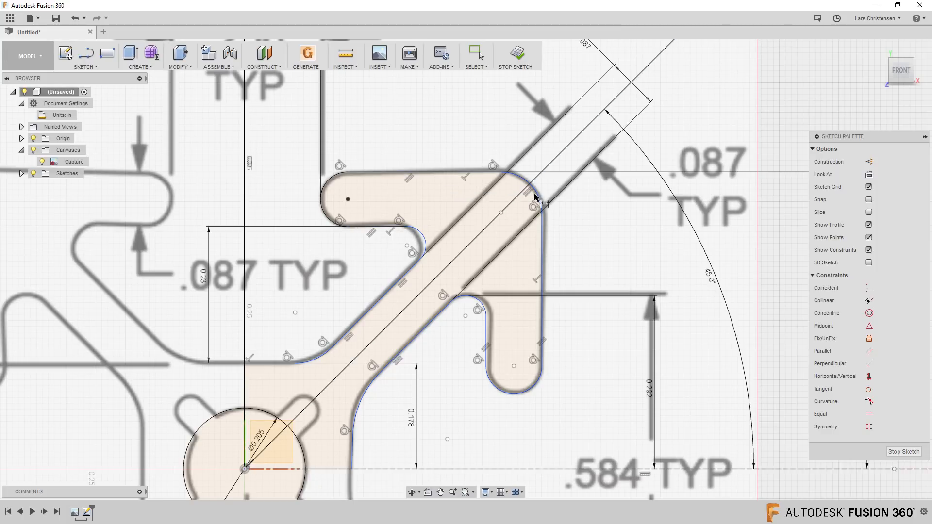
{"action": "scroll", "coordinate": [563, 297], "scroll_direction": "down", "scroll_amount": 3}
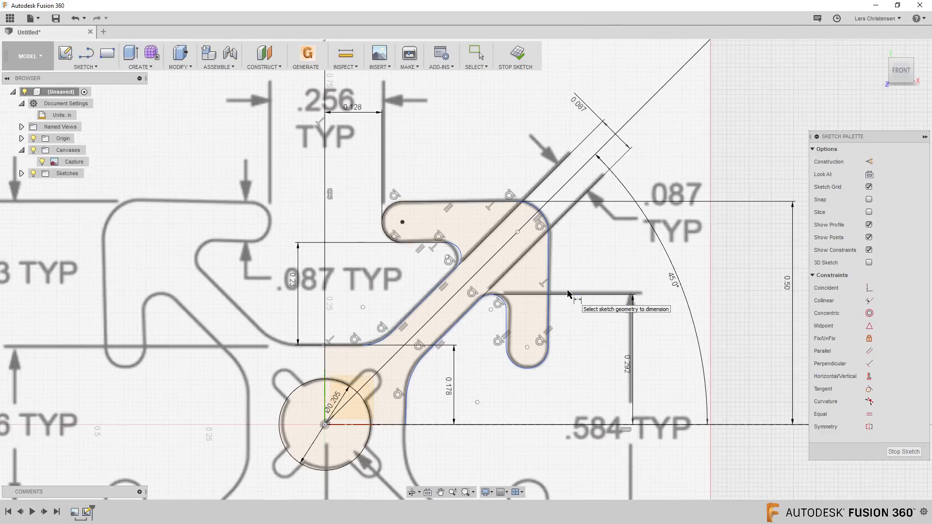
{"action": "scroll", "coordinate": [639, 349], "scroll_direction": "down", "scroll_amount": 2}
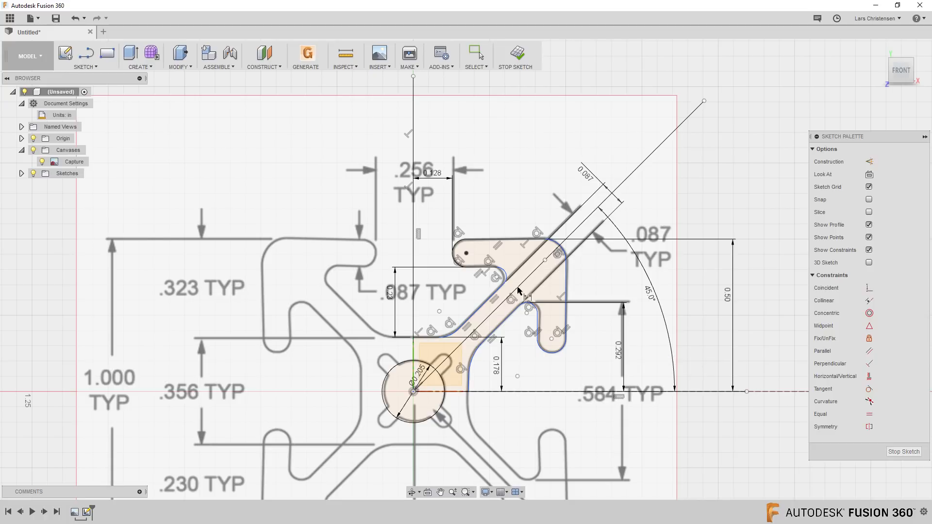
{"action": "scroll", "coordinate": [466, 301], "scroll_direction": "up", "scroll_amount": 3}
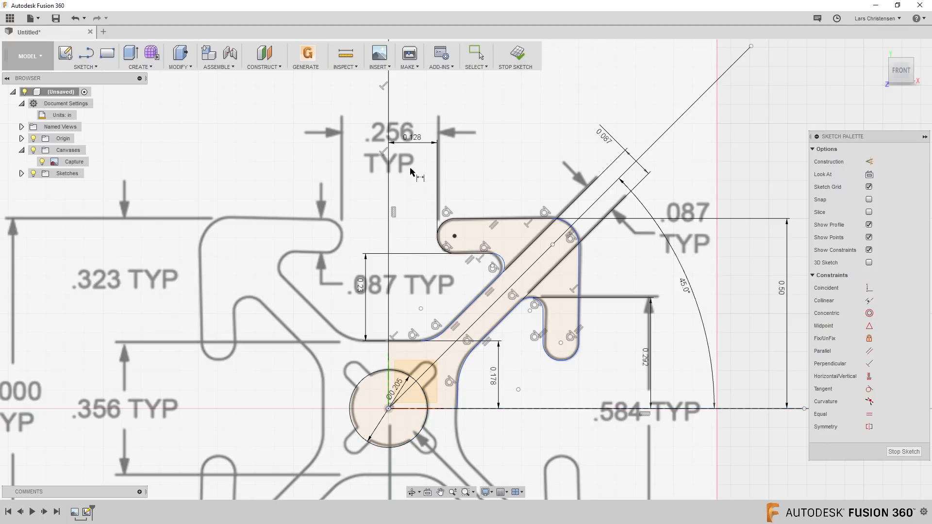
{"action": "scroll", "coordinate": [411, 170], "scroll_direction": "down", "scroll_amount": 1}
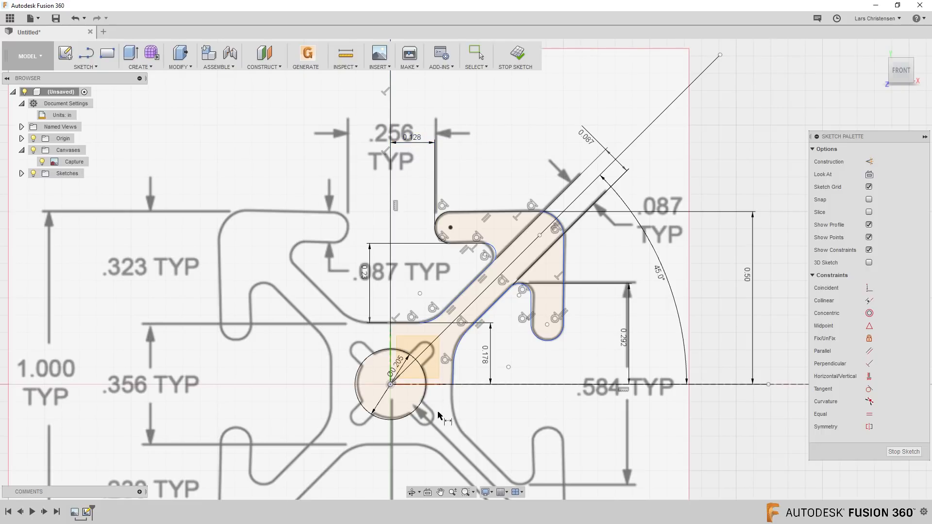
{"action": "scroll", "coordinate": [522, 358], "scroll_direction": "up", "scroll_amount": 1}
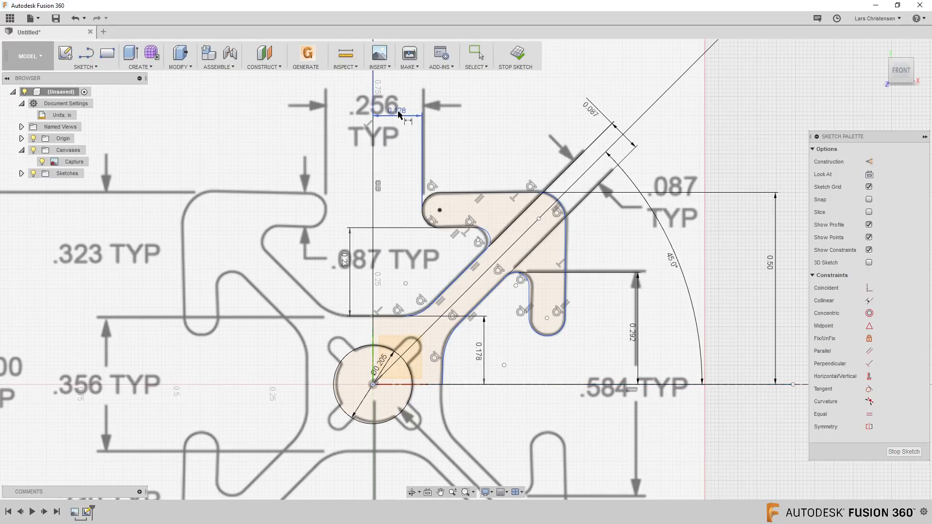
{"action": "mouse_move", "coordinate": [398, 114]}
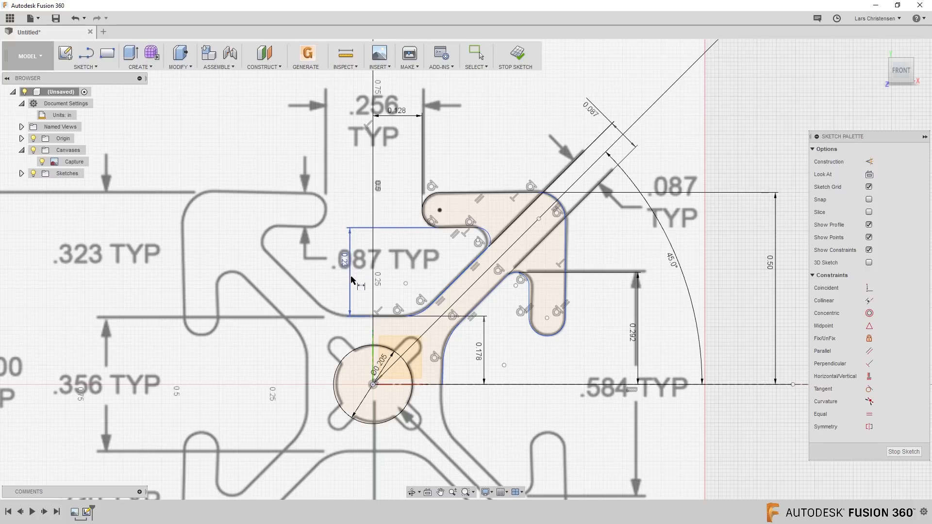
- Try to dimension between the near-vertical web line and the side slot's inner vertical edge, and delete the resulting angle dimension
{"action": "left_click", "coordinate": [444, 372]}
{"action": "left_click", "coordinate": [530, 308]}
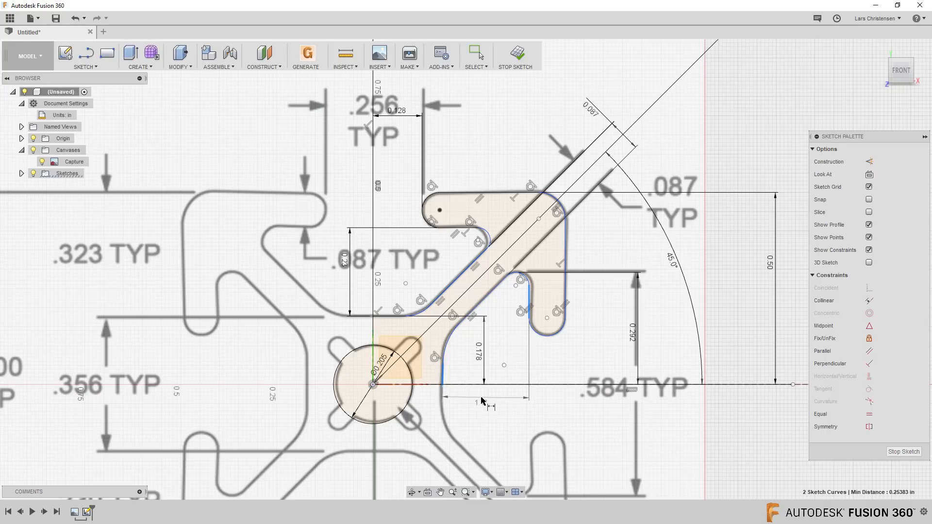
{"action": "left_click", "coordinate": [485, 401]}
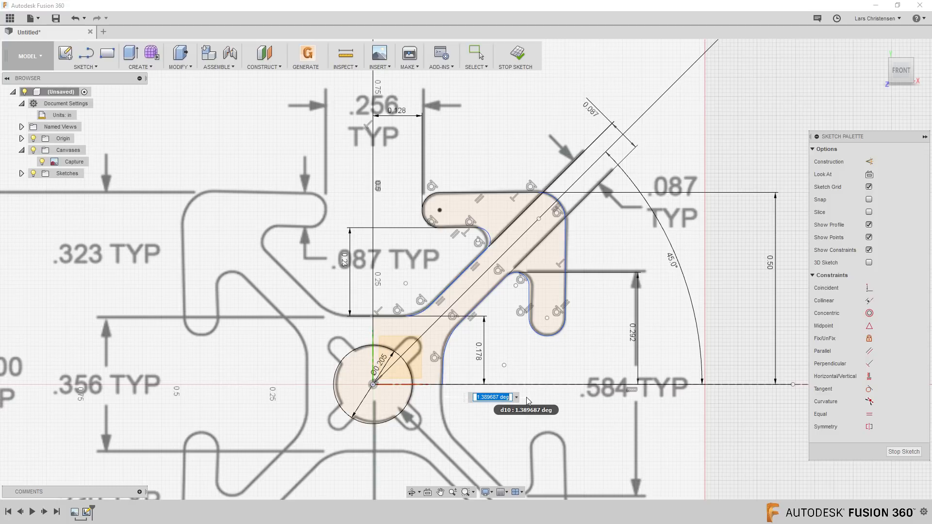
{"action": "key", "text": "Return"}
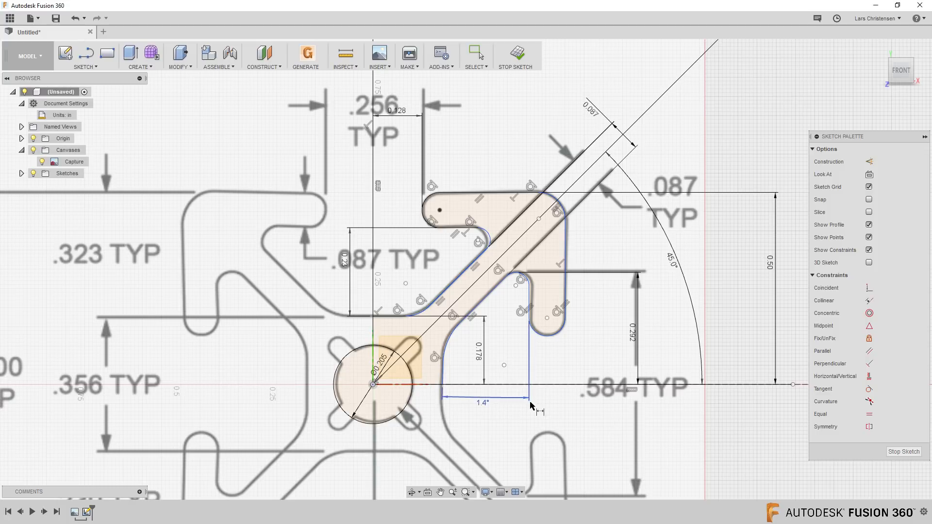
{"action": "key", "text": "Escape"}
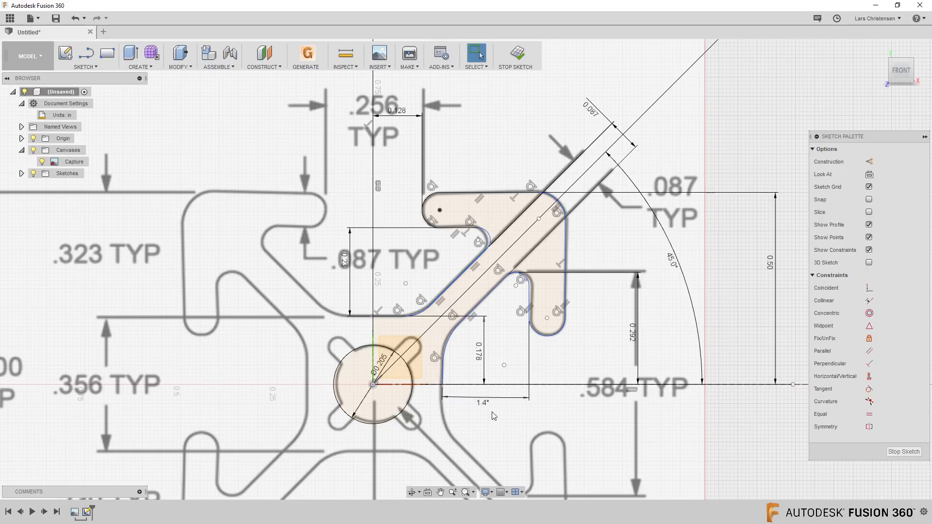
{"action": "left_click", "coordinate": [484, 403]}
{"action": "key", "text": "Delete"}
- Apply a Horizontal/Vertical constraint to the short near-vertical web line above the horizontal centre line
{"action": "mouse_move", "coordinate": [442, 386]}
{"action": "left_mouse_down"}
{"action": "mouse_move", "coordinate": [461, 385]}
{"action": "mouse_move", "coordinate": [421, 388]}
{"action": "mouse_move", "coordinate": [450, 393]}
{"action": "mouse_move", "coordinate": [442, 388]}
{"action": "left_mouse_up"}
{"action": "left_click", "coordinate": [464, 409]}
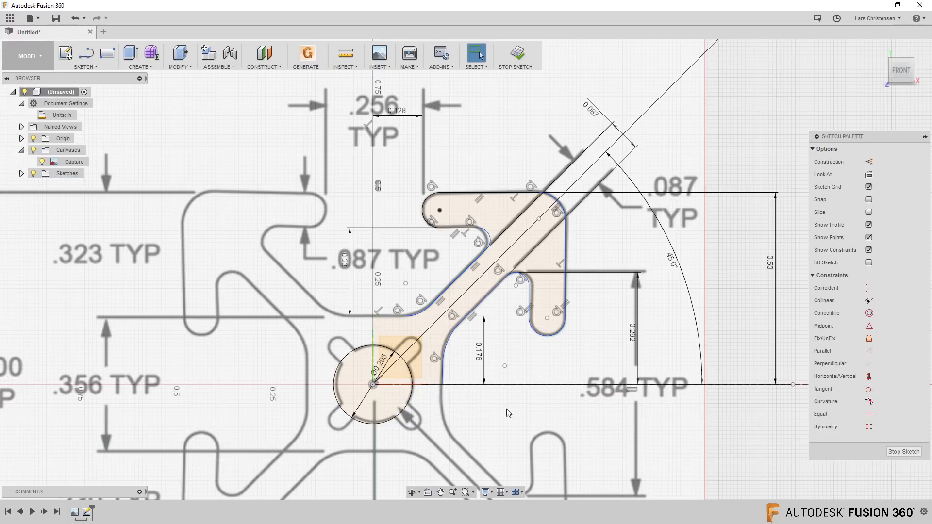
{"action": "left_click", "coordinate": [869, 376]}
{"action": "left_click", "coordinate": [446, 377]}
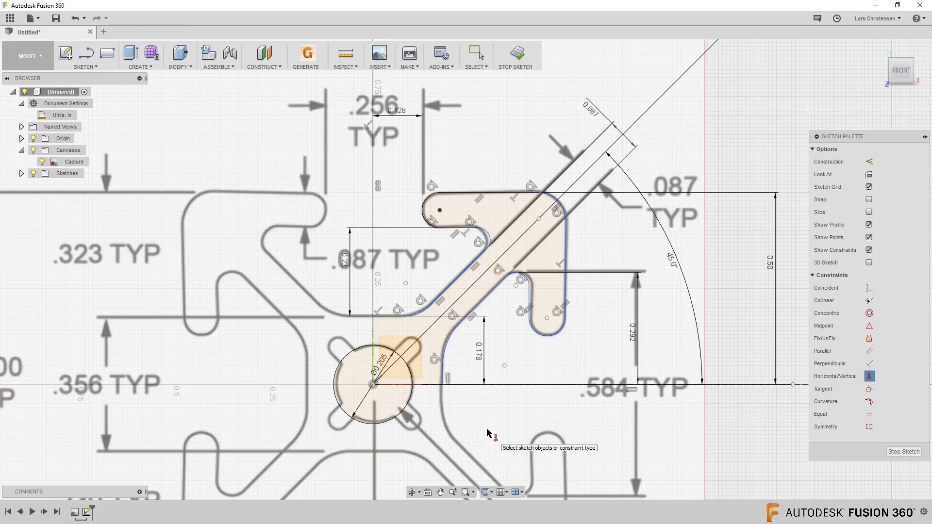
{"action": "left_click", "coordinate": [478, 385]}
- Dimension from the vertical web line to the side slot's inner vertical edge, linking the value to the upper slot's depth dimension d8
{"action": "left_click", "coordinate": [443, 376]}
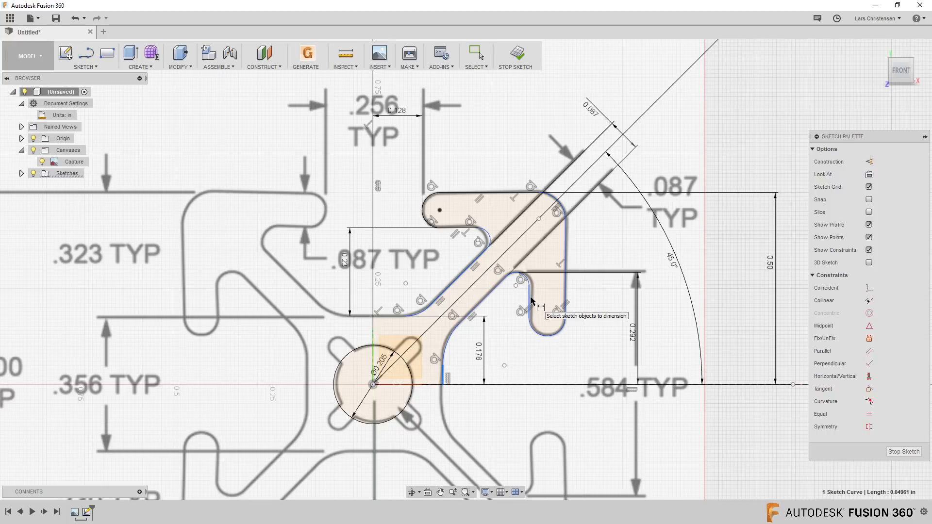
{"action": "left_click", "coordinate": [530, 299]}
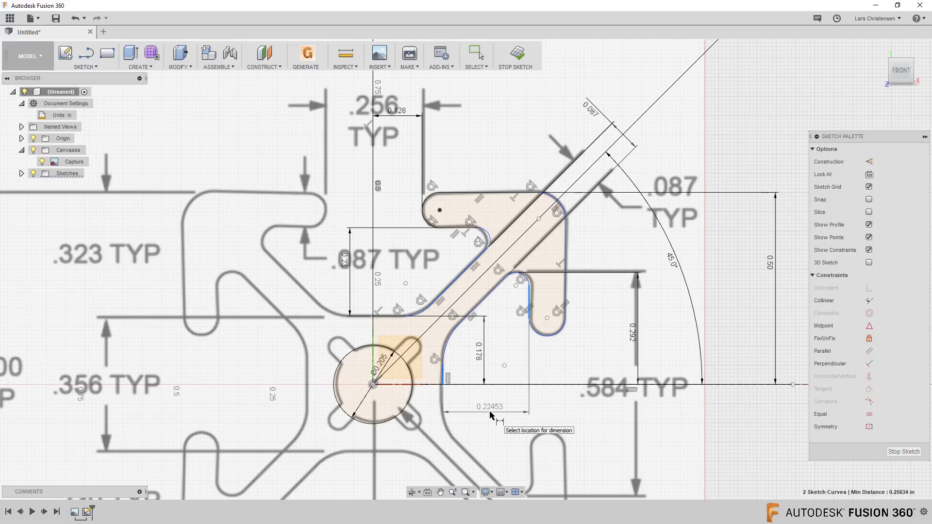
{"action": "left_click", "coordinate": [489, 410]}
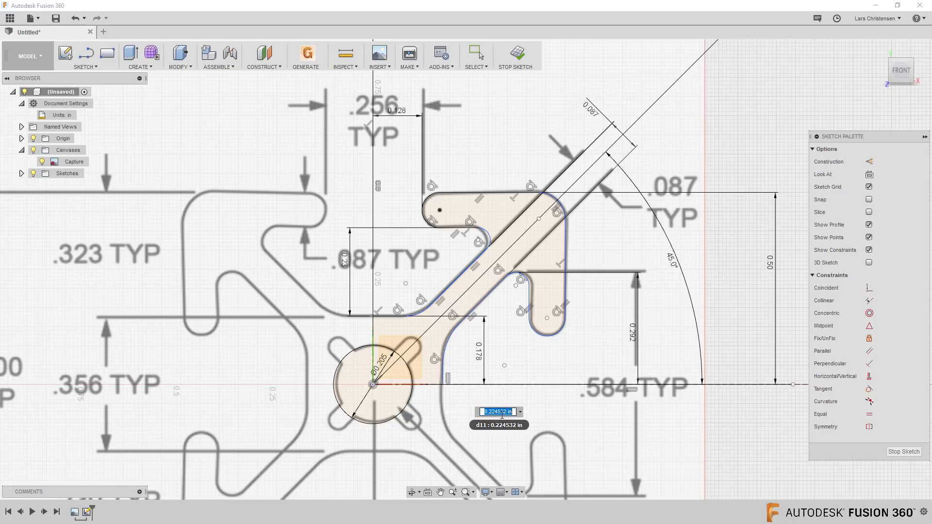
{"action": "left_click", "coordinate": [345, 267]}
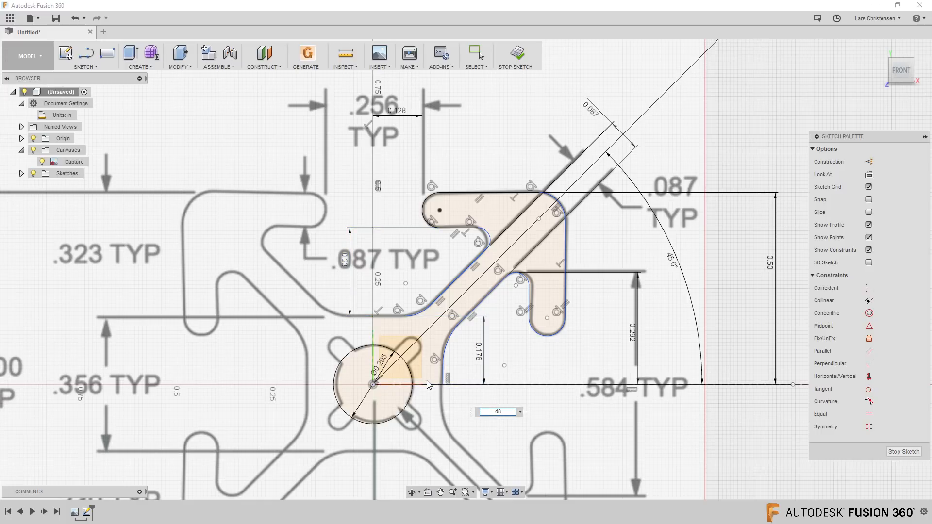
{"action": "key", "text": "Return"}
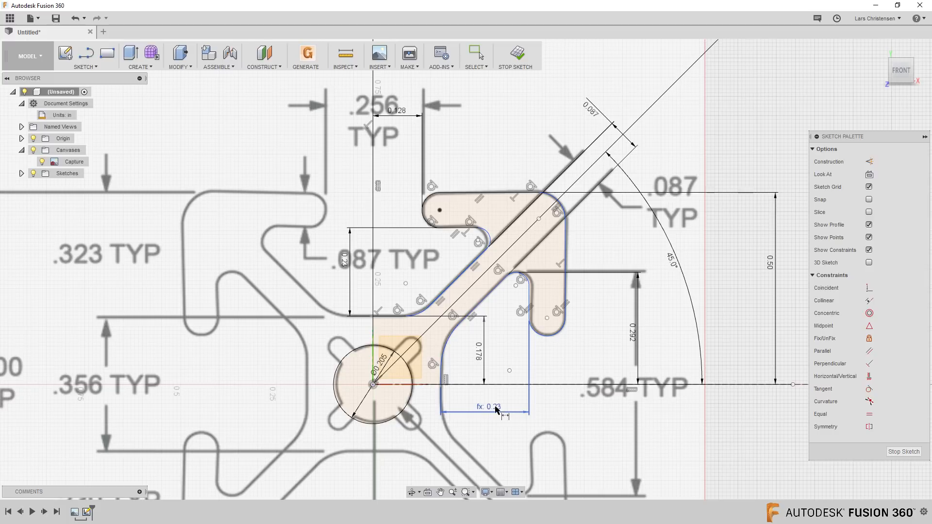
- Set the upper slot's depth dimension to .2 and hide the reference canvas
{"action": "double_click", "coordinate": [343, 260]}
{"action": "type", "text": "2"}
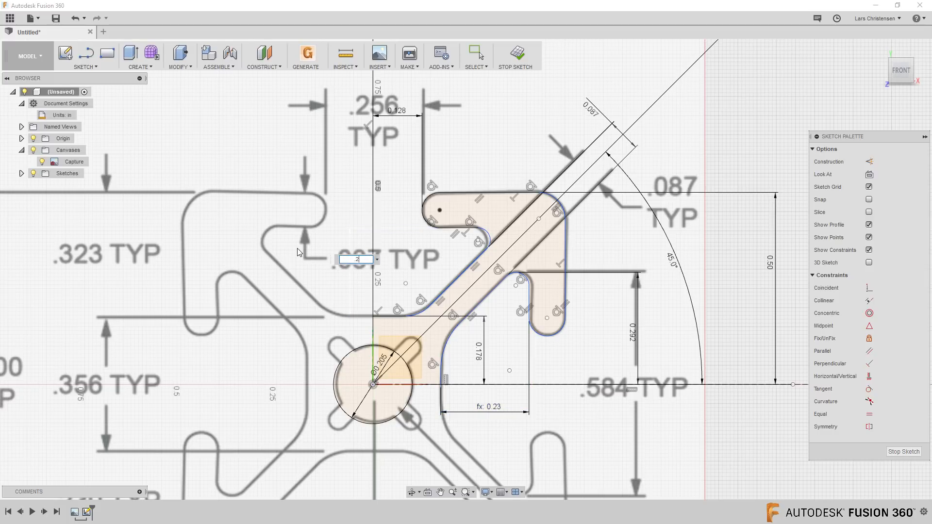
{"action": "key", "text": "Return"}
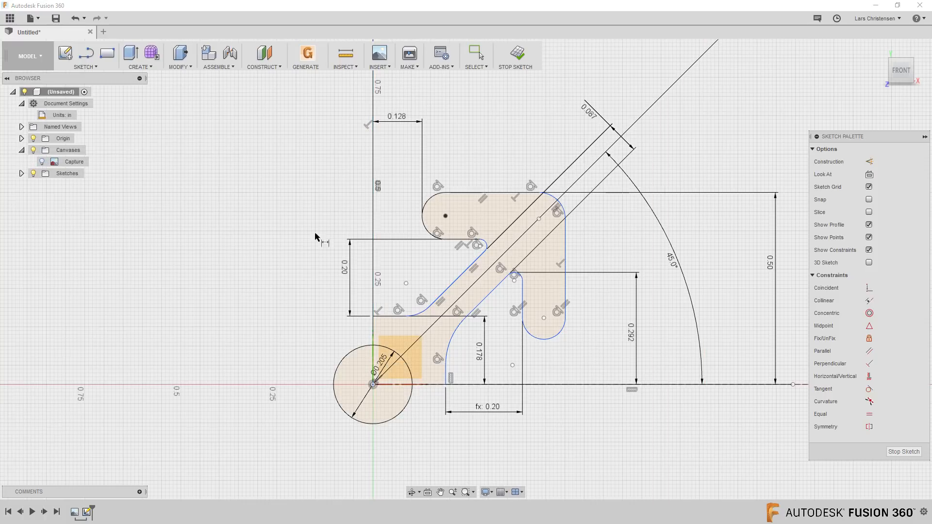
{"action": "left_click", "coordinate": [43, 162]}
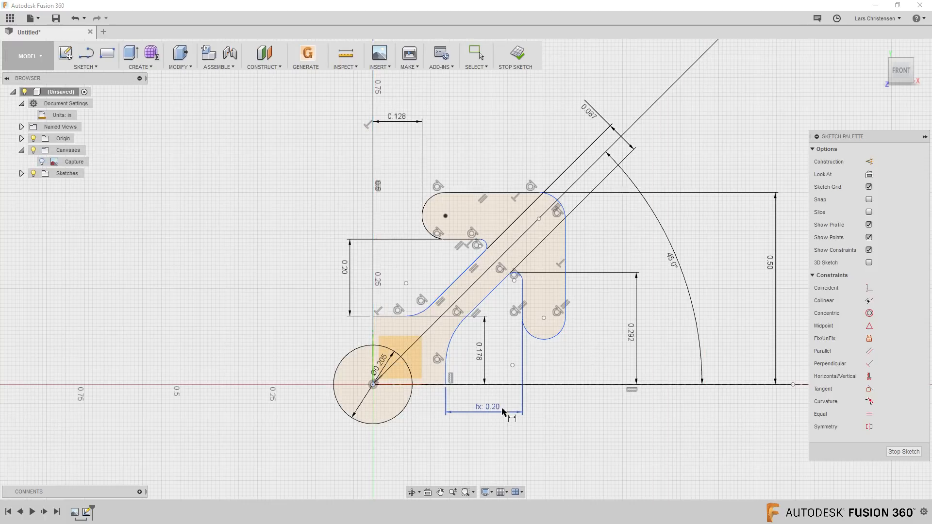
- Restore the upper slot's depth dimension to .23
{"action": "double_click", "coordinate": [345, 267]}
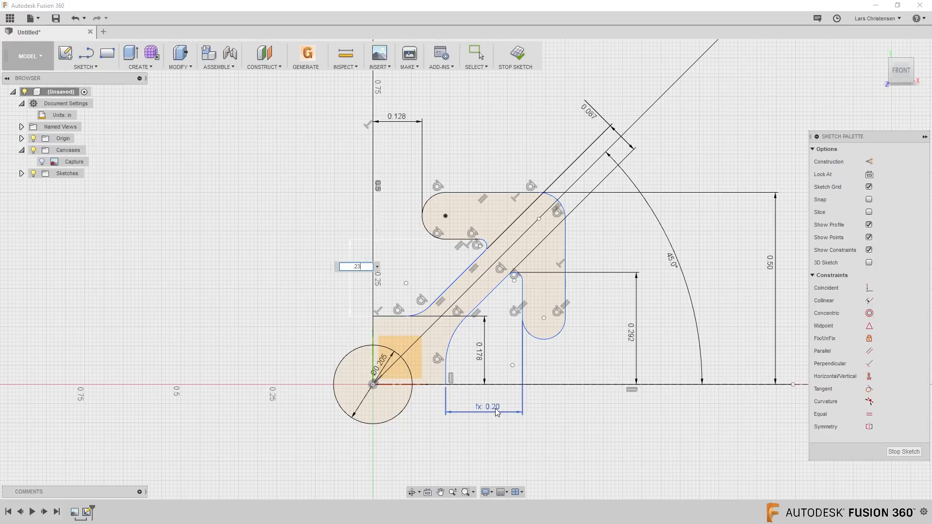
{"action": "key", "text": "Return"}
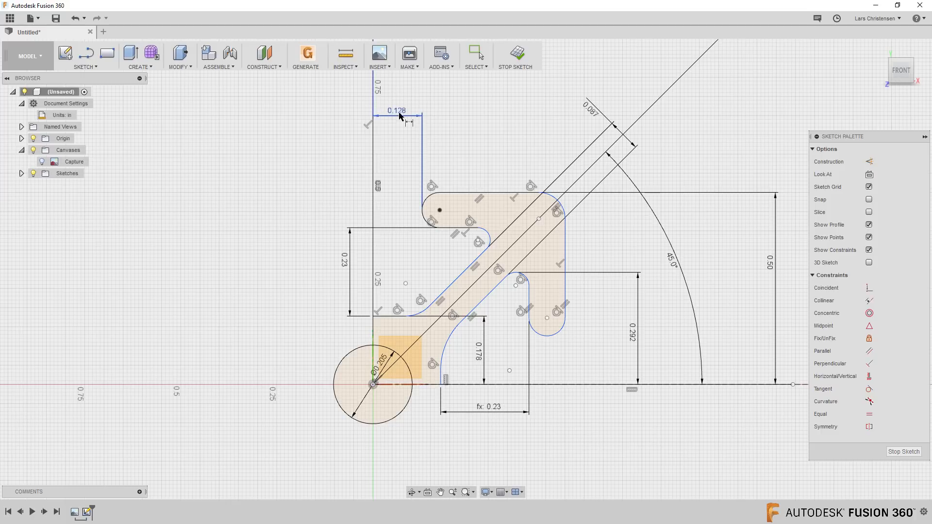
- Dimension from the horizontal centre line to the tangent edge of the side lip's rounded end, linking the value to the 0.128 dimension d3
{"action": "left_click", "coordinate": [561, 386]}
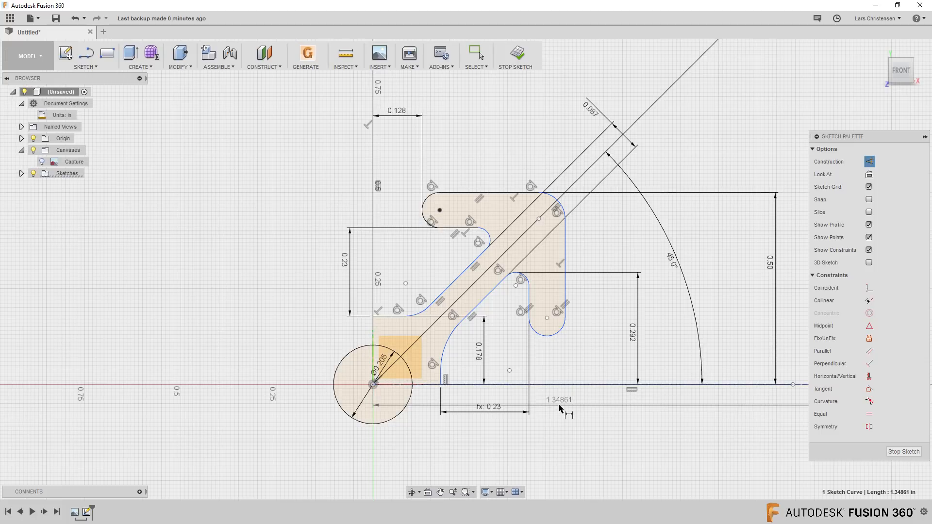
{"action": "right_click", "coordinate": [577, 352]}
{"action": "left_click", "coordinate": [578, 422]}
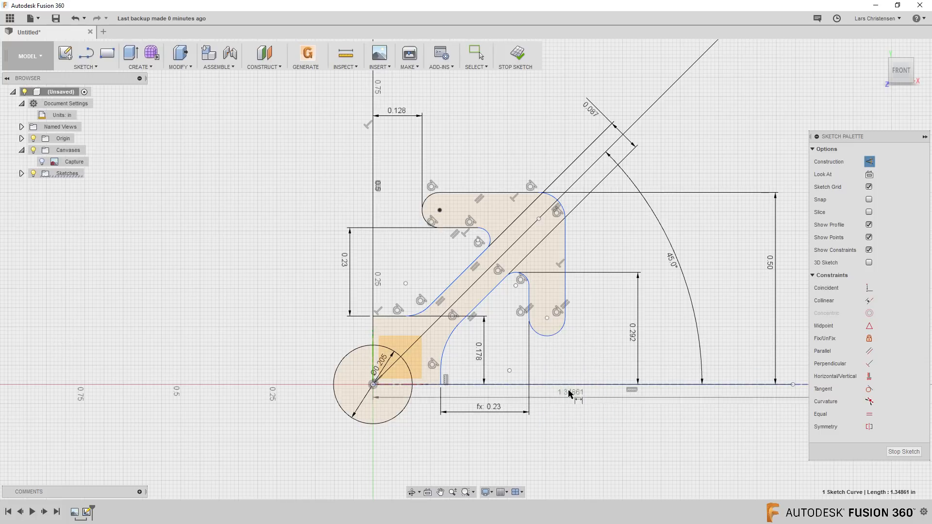
{"action": "left_click", "coordinate": [553, 334]}
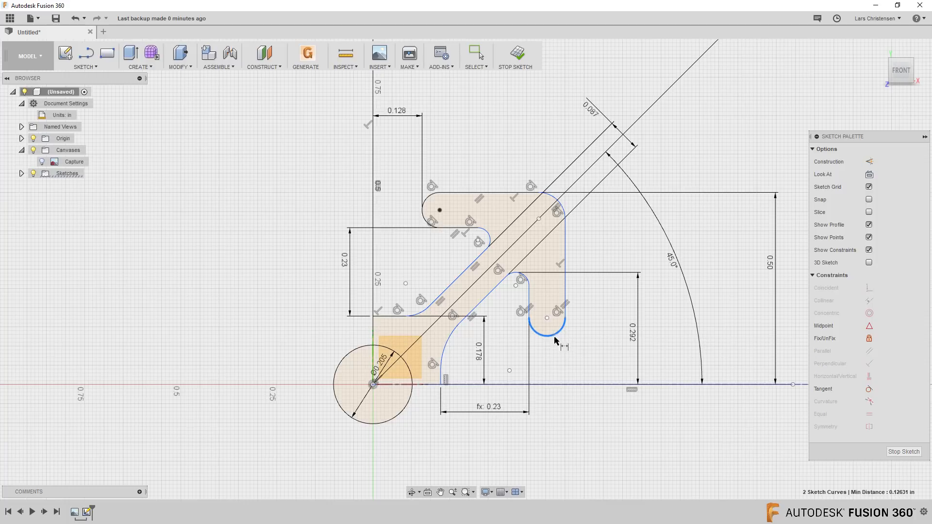
{"action": "left_click", "coordinate": [609, 361]}
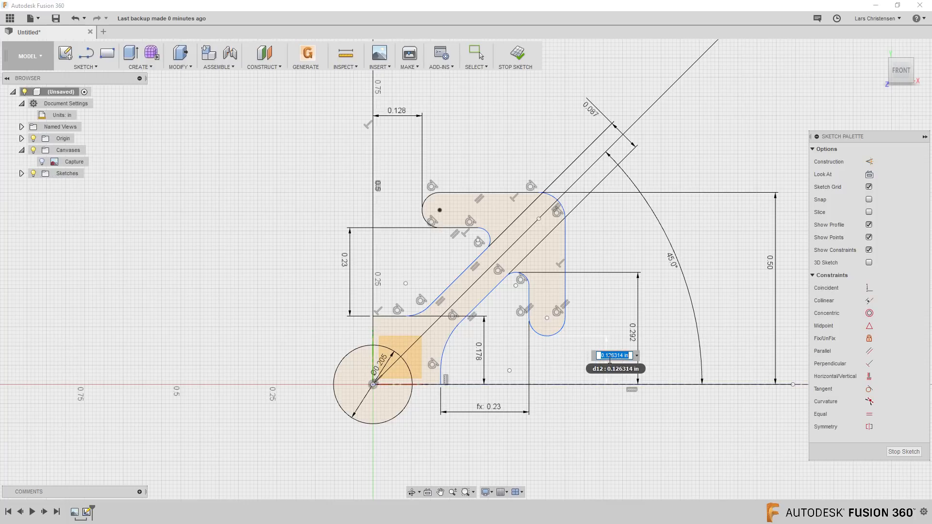
{"action": "left_click", "coordinate": [403, 116]}
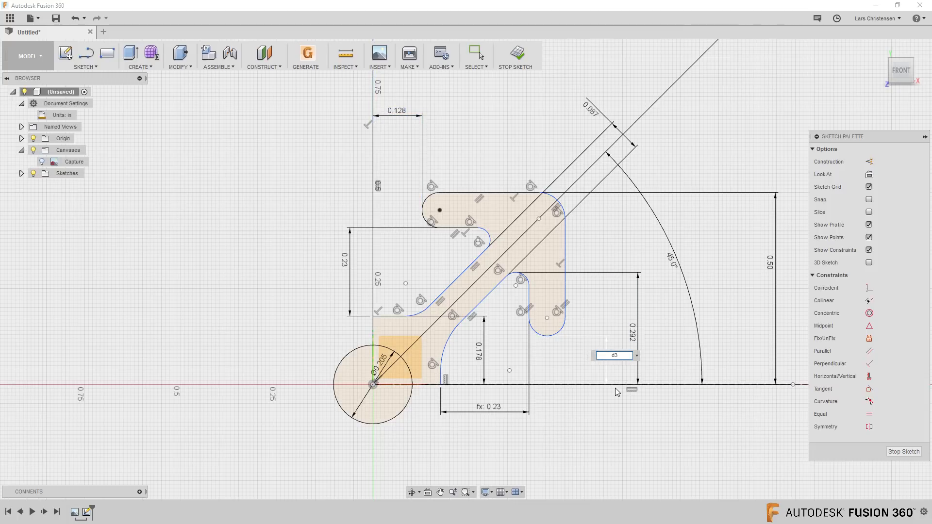
{"action": "key", "text": "Return"}
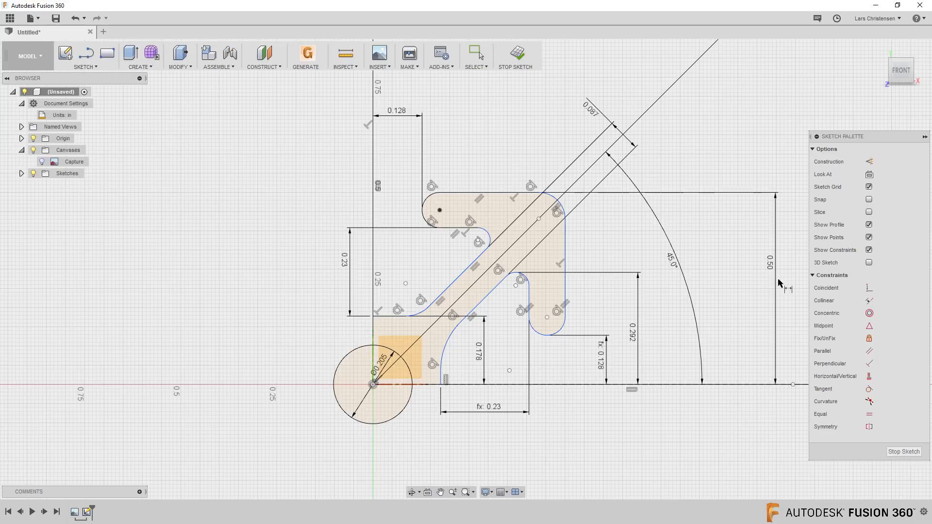
- Dimension from the vertical centre line to the profile's outer vertical edge, linking the value to the 0.50 height dimension d6
{"action": "left_click", "coordinate": [373, 301]}
{"action": "left_click", "coordinate": [566, 281]}
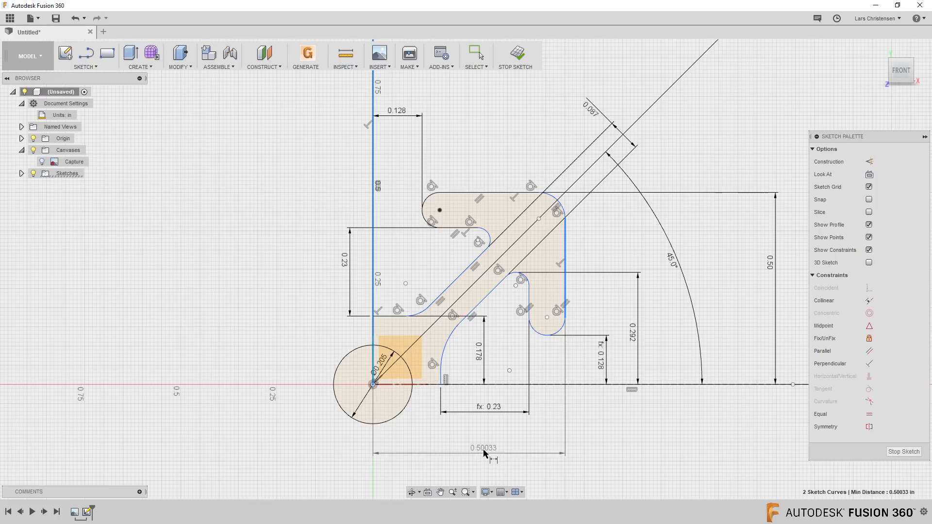
{"action": "left_click", "coordinate": [472, 445]}
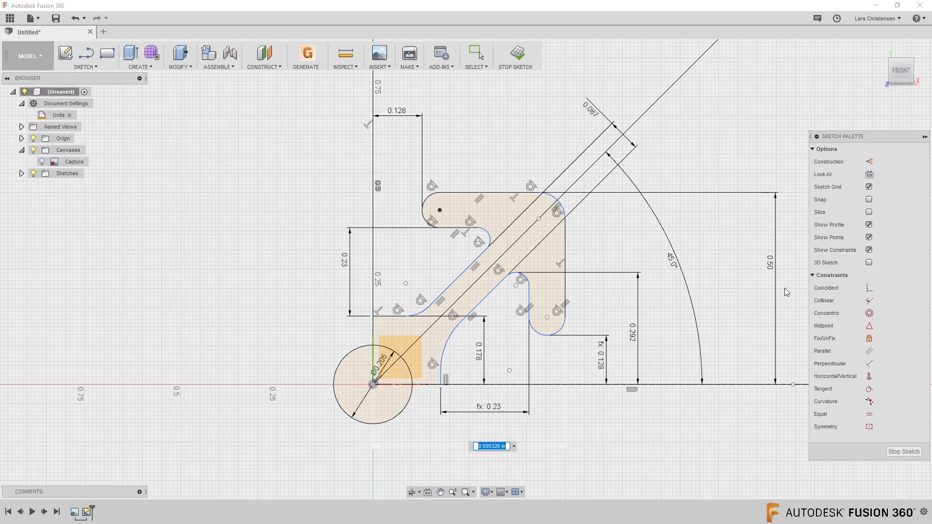
{"action": "left_click", "coordinate": [770, 266]}
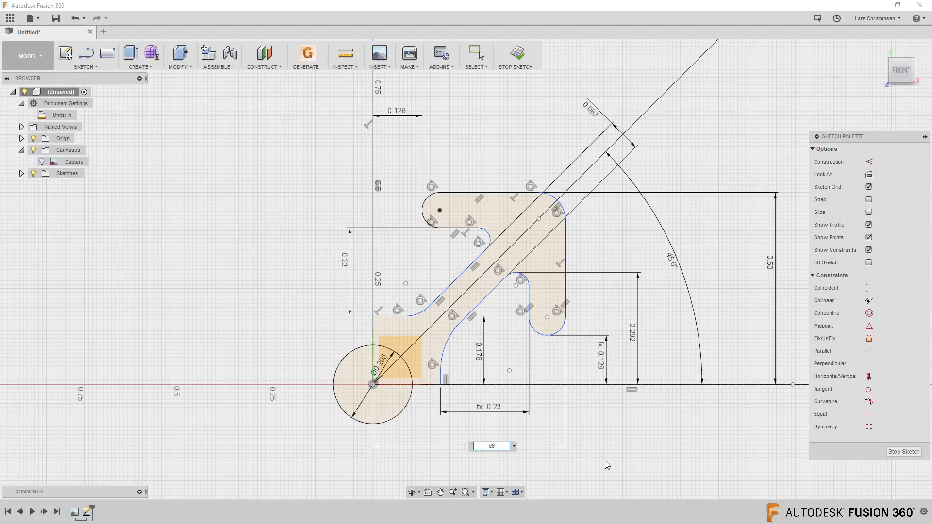
{"action": "key", "text": "Return"}
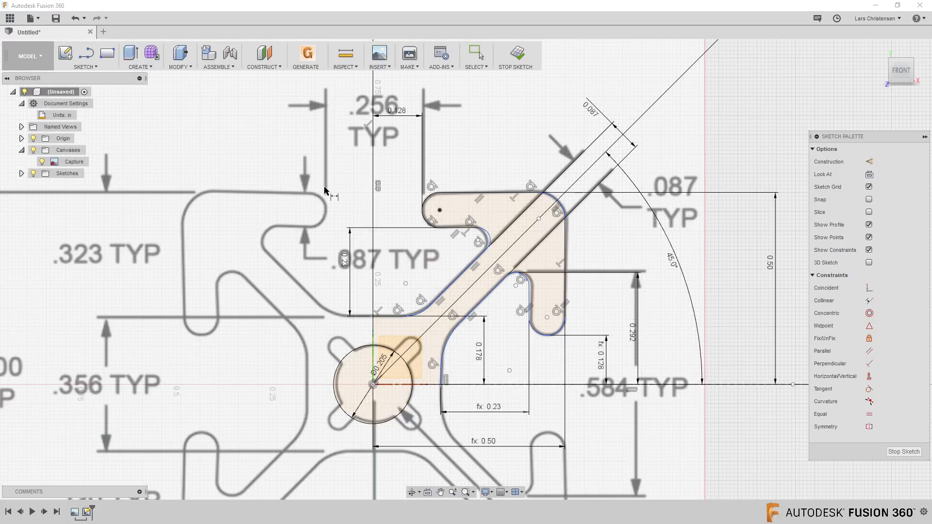
- Compare the dimensioned quarter outline with the reference drawing, toggling the canvas's visibility
{"action": "scroll", "coordinate": [245, 221], "scroll_direction": "down", "scroll_amount": 2}
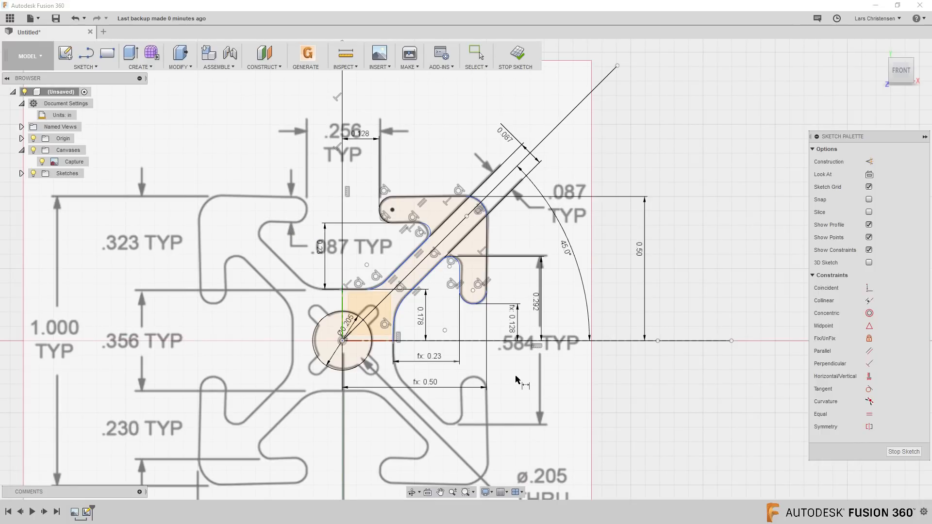
{"action": "left_click", "coordinate": [42, 162]}
{"action": "scroll", "coordinate": [437, 291], "scroll_direction": "up", "scroll_amount": 2}
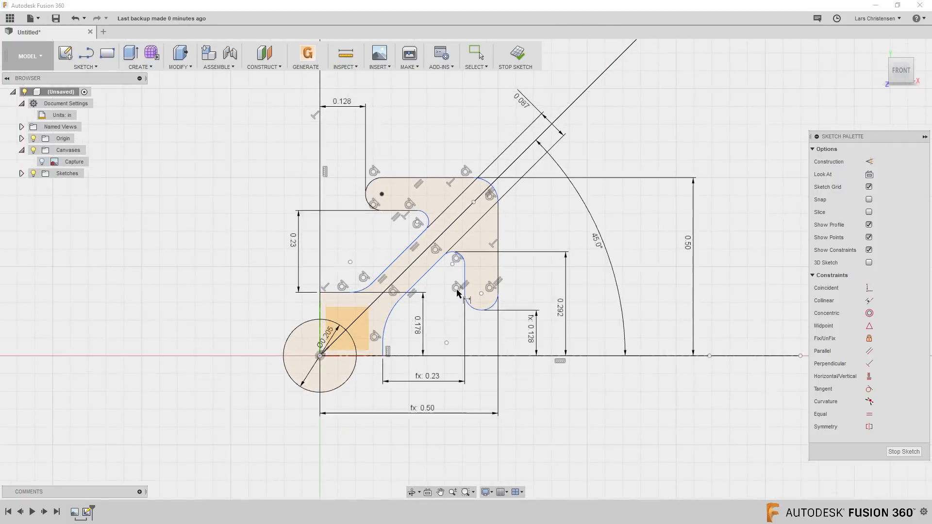
{"action": "scroll", "coordinate": [458, 293], "scroll_direction": "up", "scroll_amount": 1}
{"action": "left_click", "coordinate": [42, 162]}
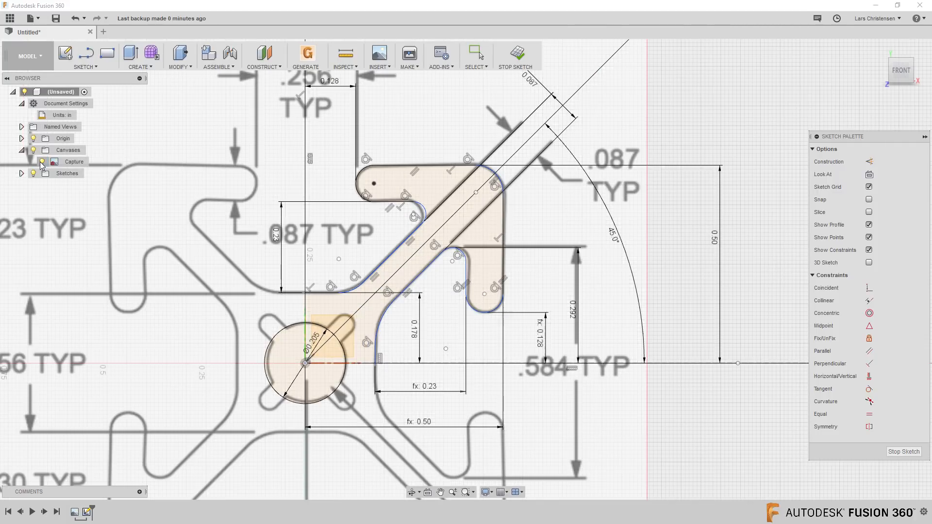
{"action": "scroll", "coordinate": [335, 224], "scroll_direction": "down", "scroll_amount": 3}
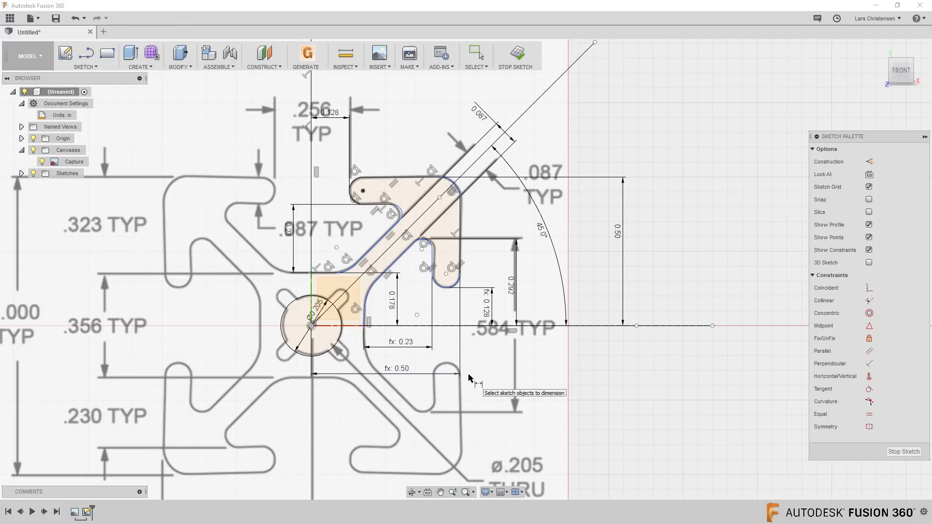
{"action": "scroll", "coordinate": [422, 348], "scroll_direction": "up", "scroll_amount": 2}
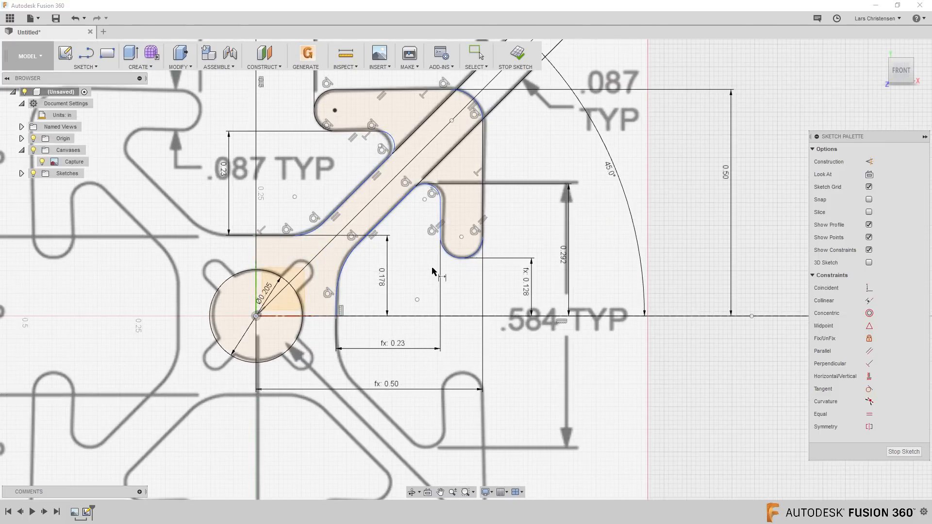
{"action": "scroll", "coordinate": [427, 277], "scroll_direction": "up", "scroll_amount": 1}
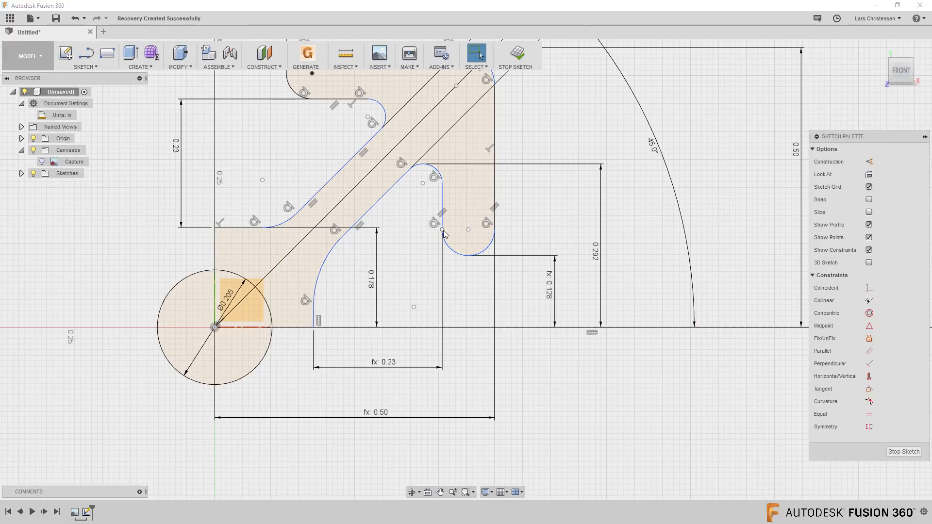
- Test the side lip's and upper lip's arc ends for remaining freedom by pulling on them, and show the reference canvas
{"action": "mouse_move", "coordinate": [443, 230]}
{"action": "left_mouse_down"}
{"action": "mouse_move", "coordinate": [467, 239]}
{"action": "mouse_move", "coordinate": [461, 232]}
{"action": "mouse_move", "coordinate": [447, 219]}
{"action": "mouse_move", "coordinate": [476, 263]}
{"action": "mouse_move", "coordinate": [444, 222]}
{"action": "mouse_move", "coordinate": [491, 276]}
{"action": "mouse_move", "coordinate": [450, 236]}
{"action": "mouse_move", "coordinate": [482, 279]}
{"action": "left_mouse_up"}
{"action": "scroll", "coordinate": [413, 376], "scroll_direction": "down", "scroll_amount": 2}
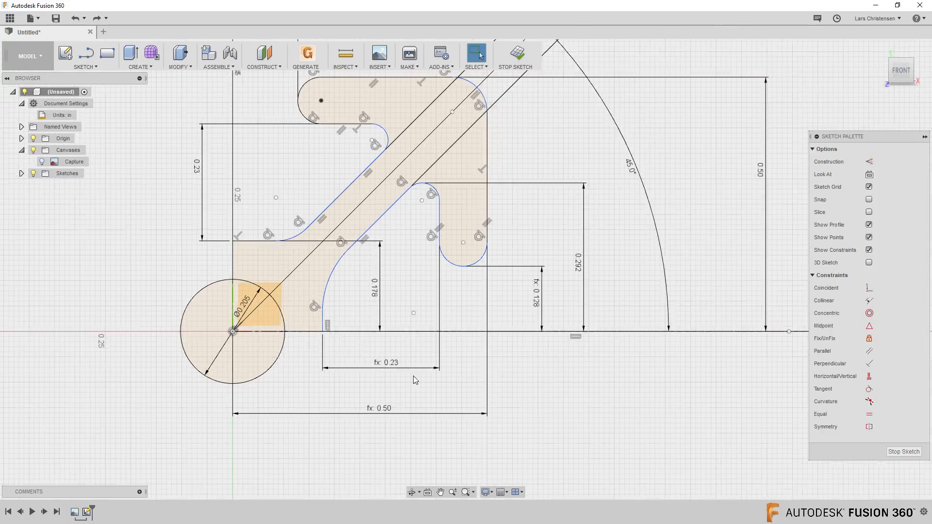
{"action": "scroll", "coordinate": [542, 120], "scroll_direction": "down", "scroll_amount": 4}
{"action": "scroll", "coordinate": [528, 138], "scroll_direction": "up", "scroll_amount": 5}
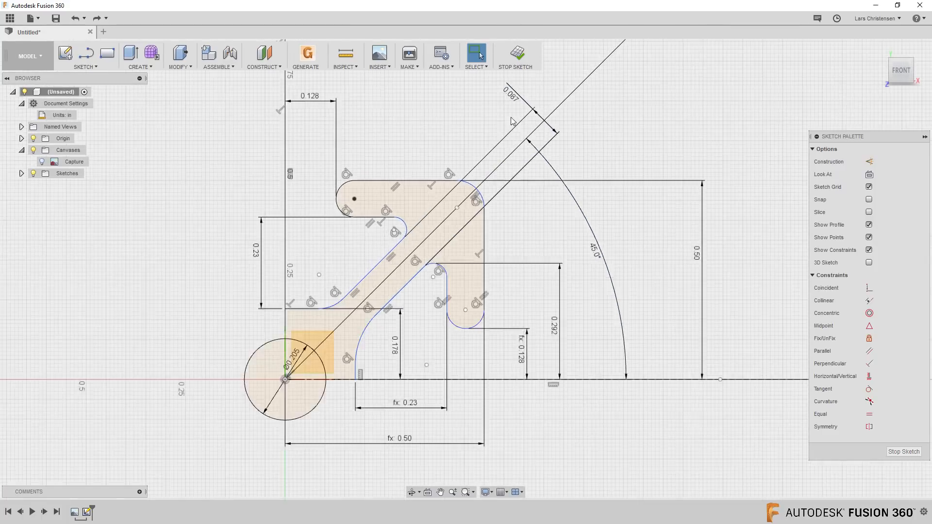
{"action": "left_click", "coordinate": [42, 161]}
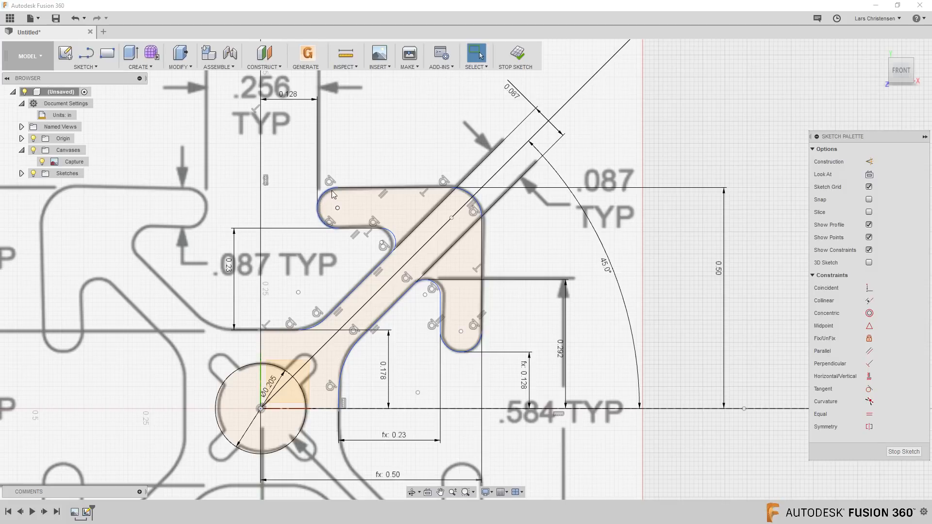
{"action": "left_click_drag", "start_coordinate": [331, 190], "coordinate": [329, 192]}
- Dimension the outer corner arc's radius, linking it to the 0.087 diagonal web thickness dimension d4
{"action": "key", "text": "d"}
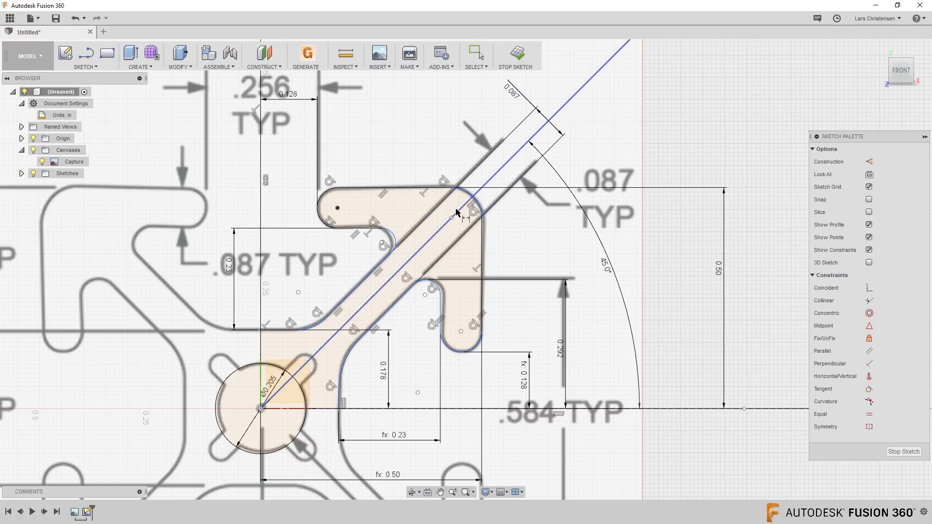
{"action": "left_click", "coordinate": [467, 196]}
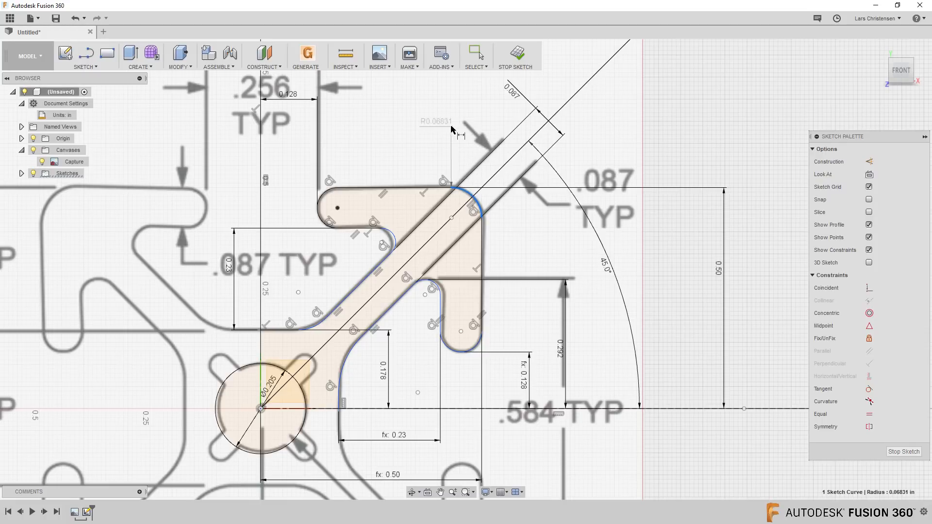
{"action": "left_click", "coordinate": [469, 108]}
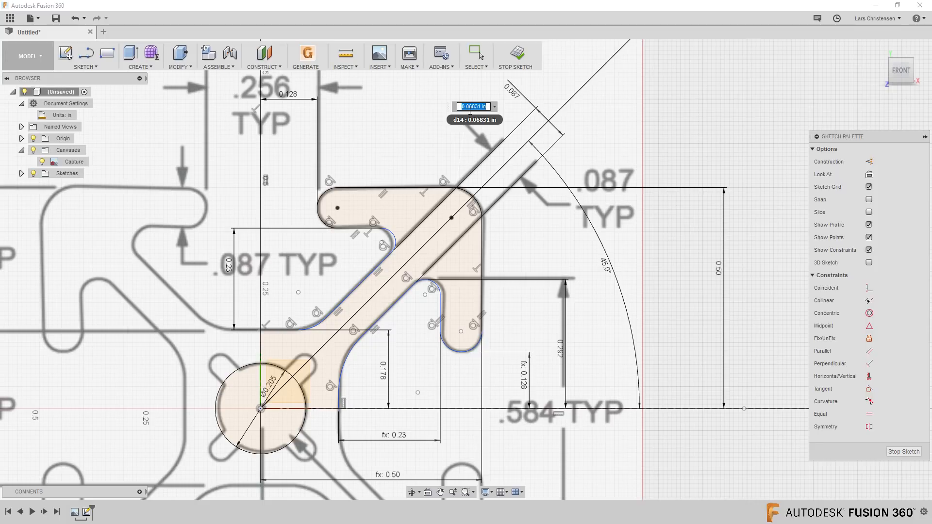
{"action": "left_click", "coordinate": [518, 96]}
{"action": "key", "text": "Return"}
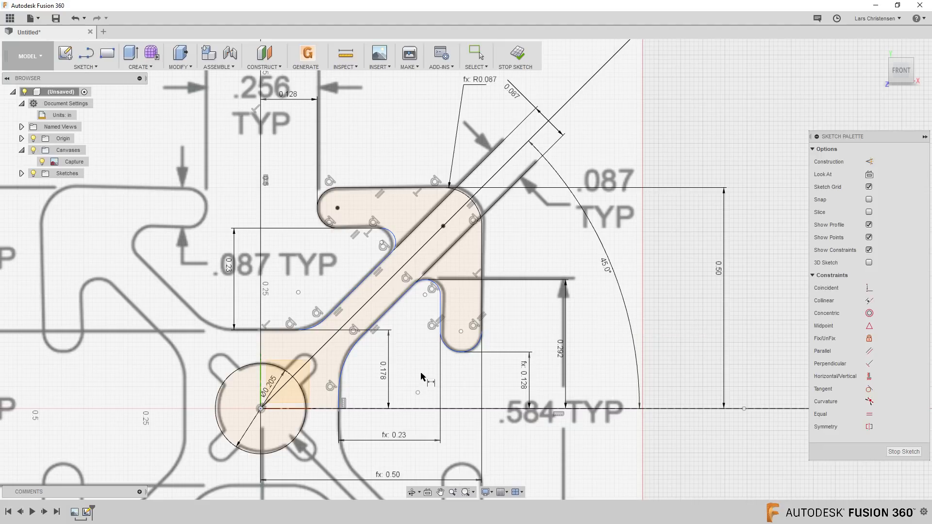
- Dimension the radius of the fillet between the upper slot's floor and the diagonal web, linking it to d4
{"action": "left_click", "coordinate": [316, 324]}
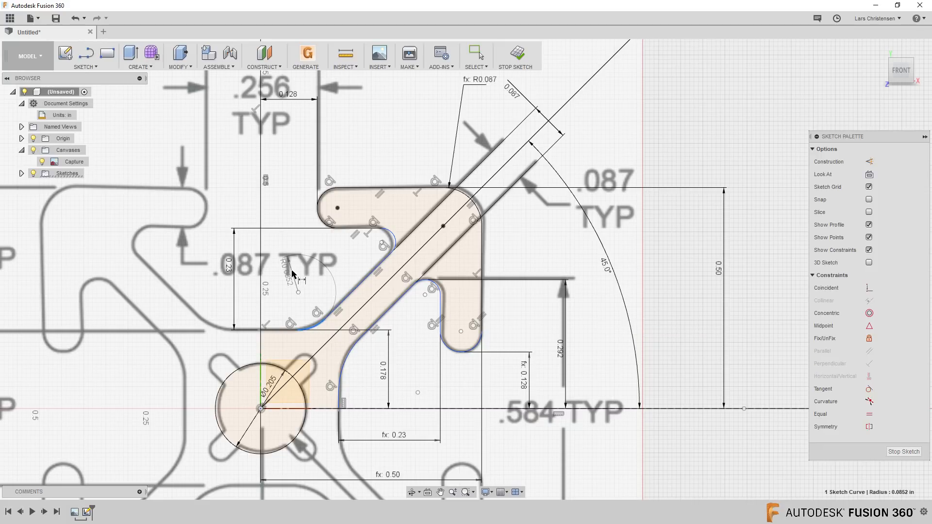
{"action": "left_click", "coordinate": [292, 275]}
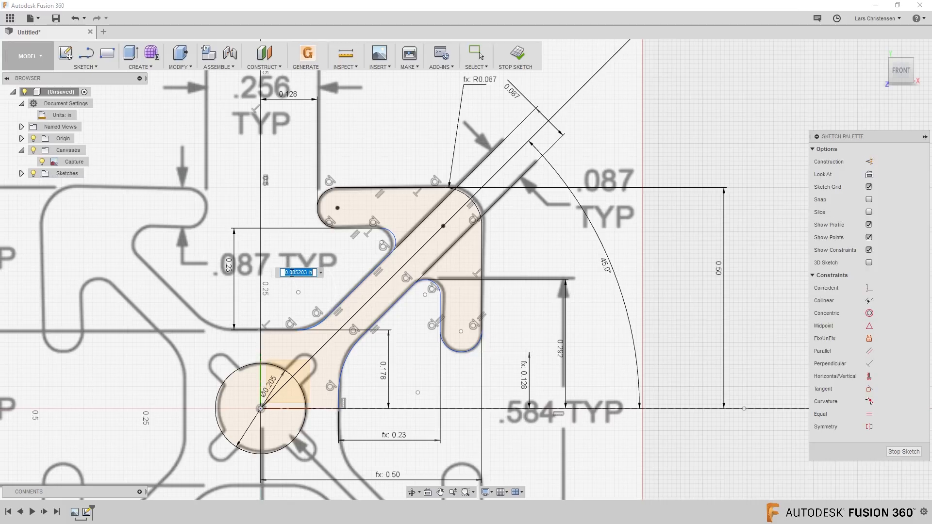
{"action": "left_click", "coordinate": [514, 94]}
{"action": "key", "text": "Return"}
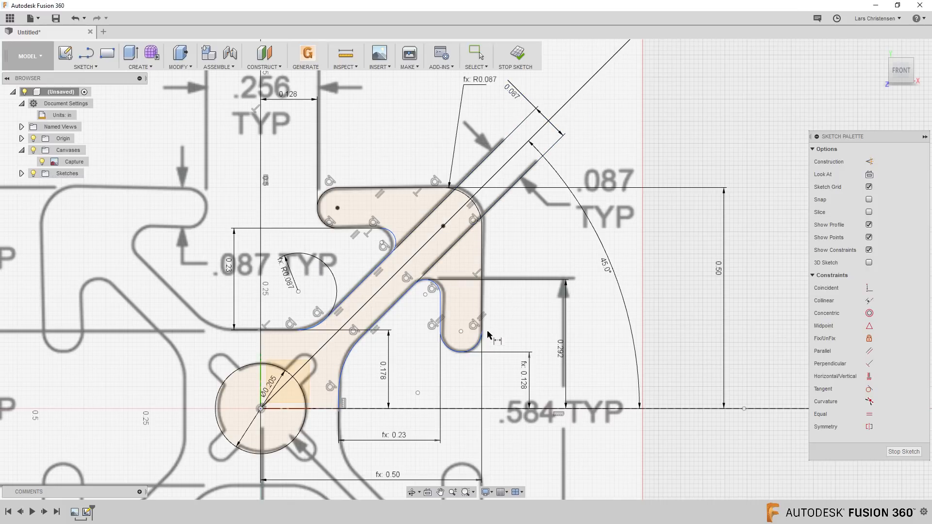
- Dimension the radius of the large fillet between the side slot's inner vertical edge and the diagonal web, linking it to d4
{"action": "left_click", "coordinate": [347, 364]}
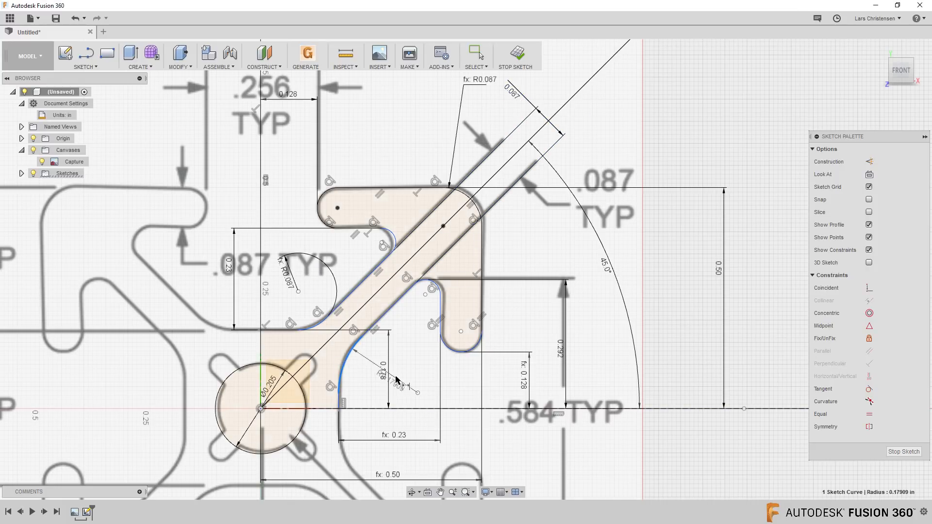
{"action": "left_click", "coordinate": [410, 373]}
{"action": "left_click", "coordinate": [518, 96]}
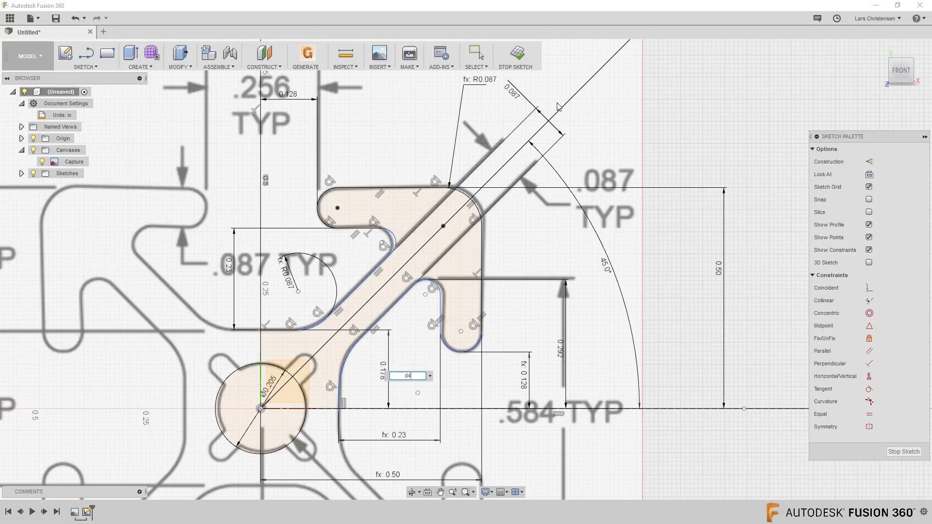
{"action": "key", "text": "Return"}
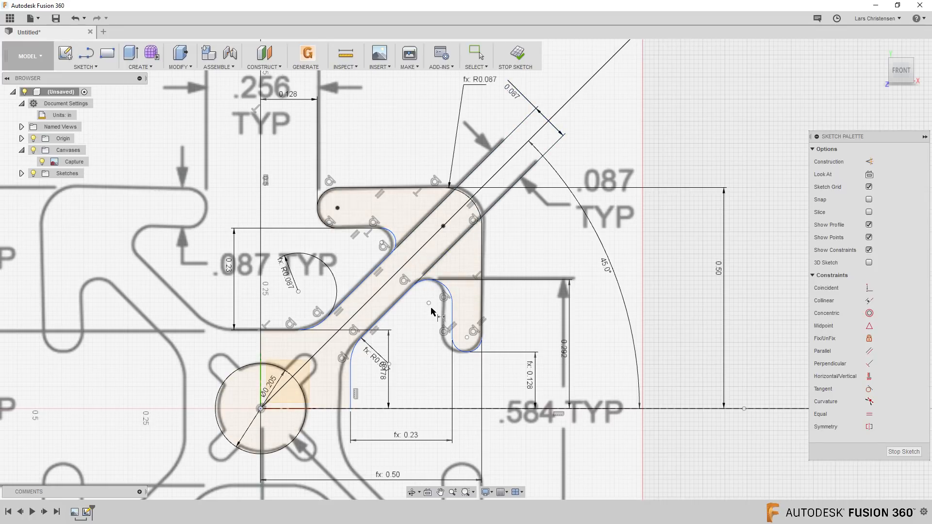
- Dimension the radius of the small fillet joining the upper lip's underside to the diagonal web as d4/2
{"action": "left_click", "coordinate": [391, 236]}
{"action": "left_click", "coordinate": [416, 145]}
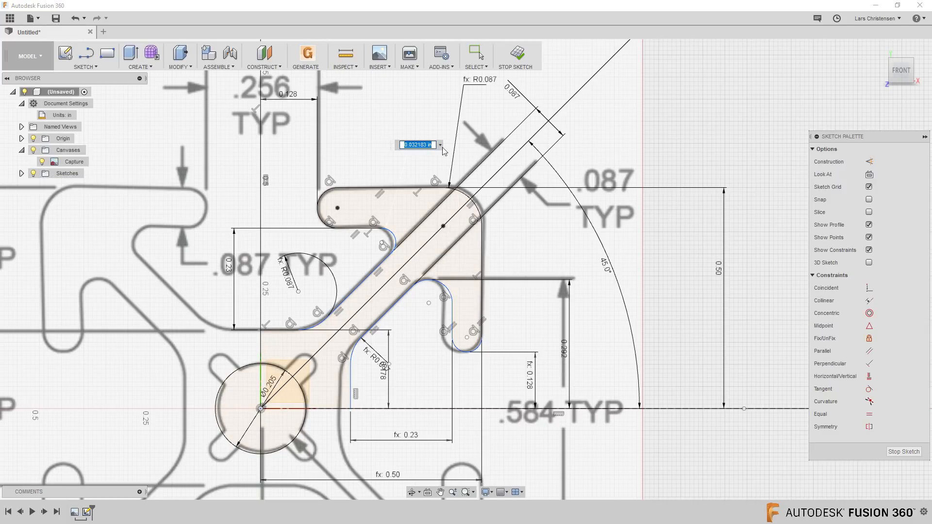
{"action": "left_click", "coordinate": [515, 97]}
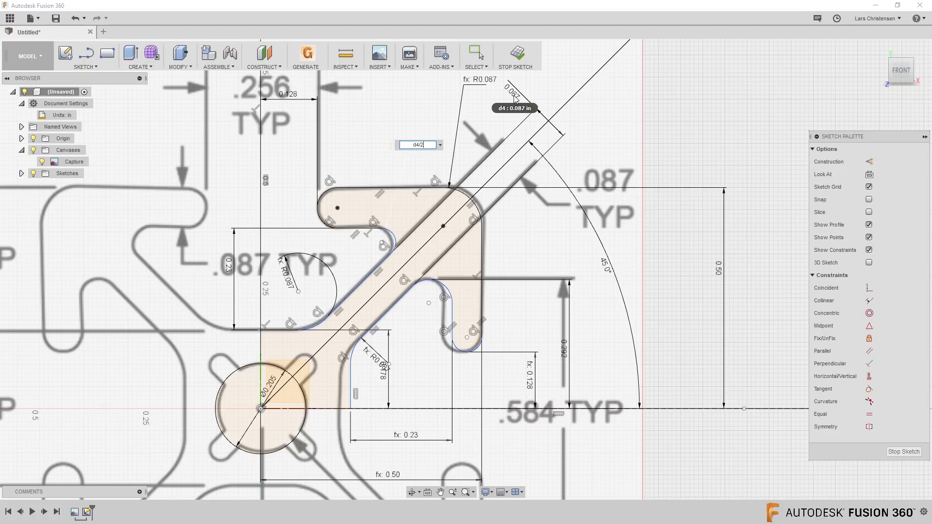
{"action": "type", "text": "/2"}
{"action": "key", "text": "Return"}
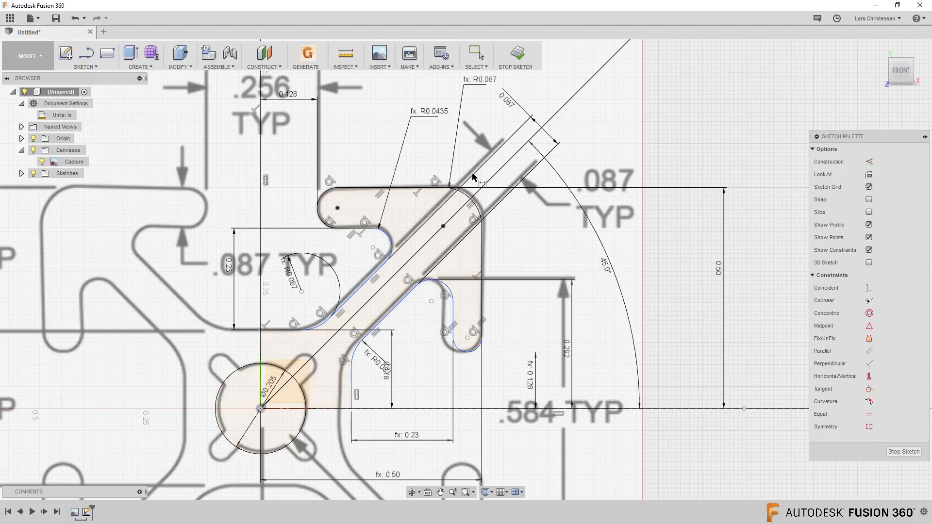
- Dimension the radius of the small fillet joining the side lip's inner edge to the diagonal web as d4/2
{"action": "left_click", "coordinate": [449, 291]}
{"action": "left_click", "coordinate": [503, 246]}
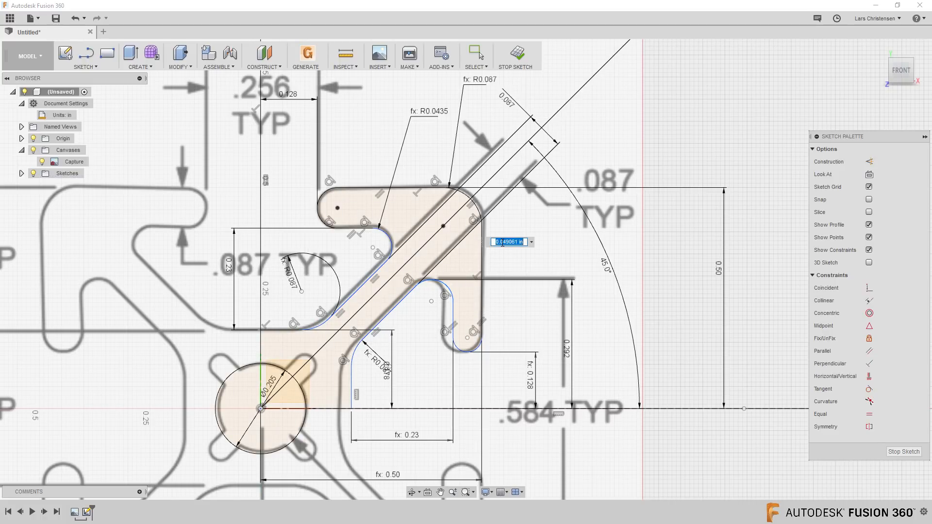
{"action": "type", "text": "d4/2"}
{"action": "key", "text": "Return"}
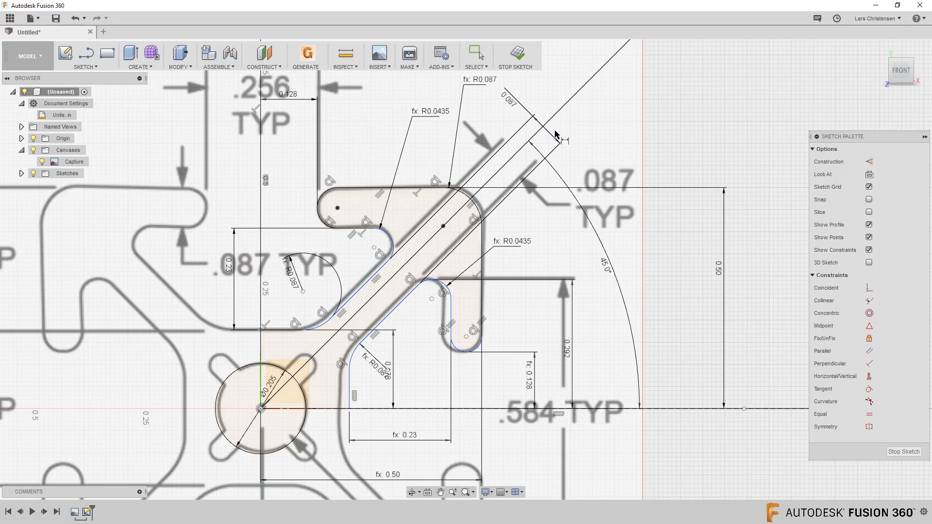
{"action": "left_click", "coordinate": [513, 101]}
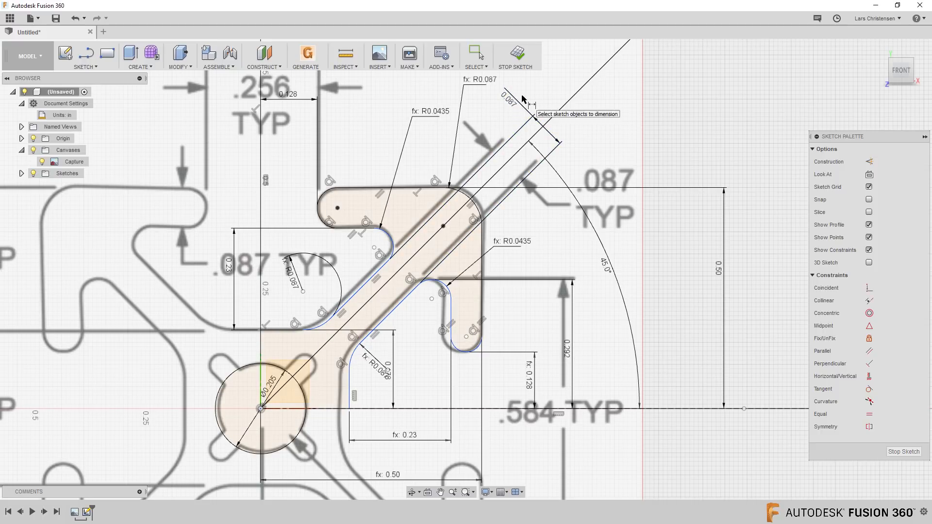
{"action": "key", "text": "Return"}
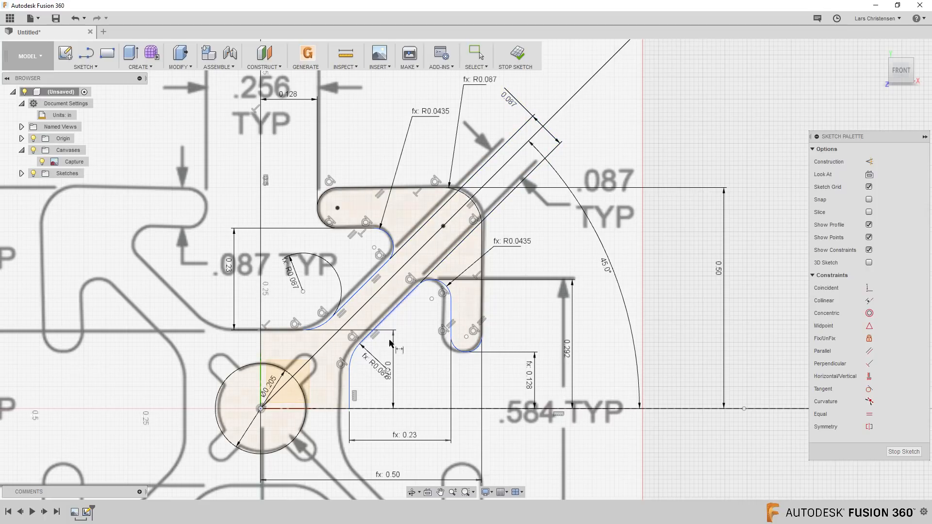
{"action": "key", "text": "Escape"}
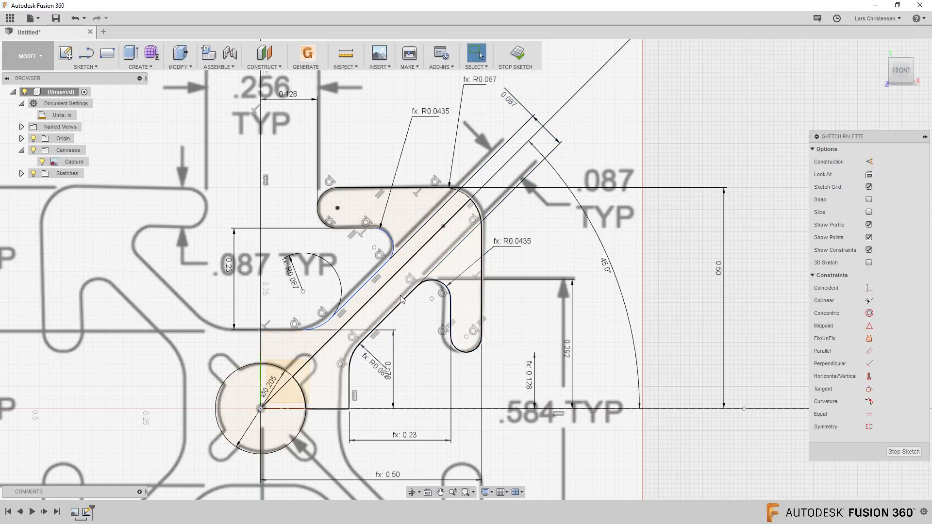
{"action": "scroll", "coordinate": [455, 231], "scroll_direction": "down", "scroll_amount": 2}
{"action": "scroll", "coordinate": [328, 431], "scroll_direction": "down", "scroll_amount": 1}
{"action": "scroll", "coordinate": [250, 421], "scroll_direction": "up", "scroll_amount": 3}
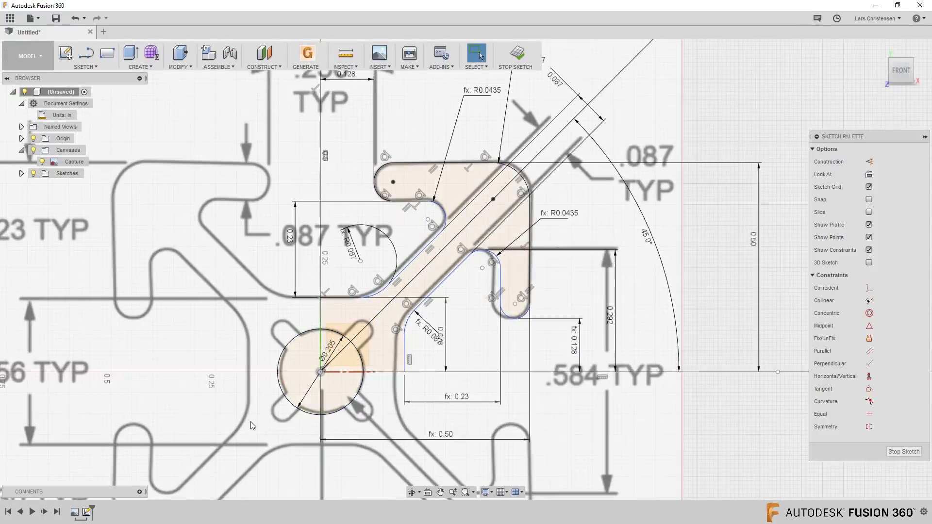
{"action": "left_click_drag", "start_coordinate": [466, 339], "coordinate": [499, 318]}
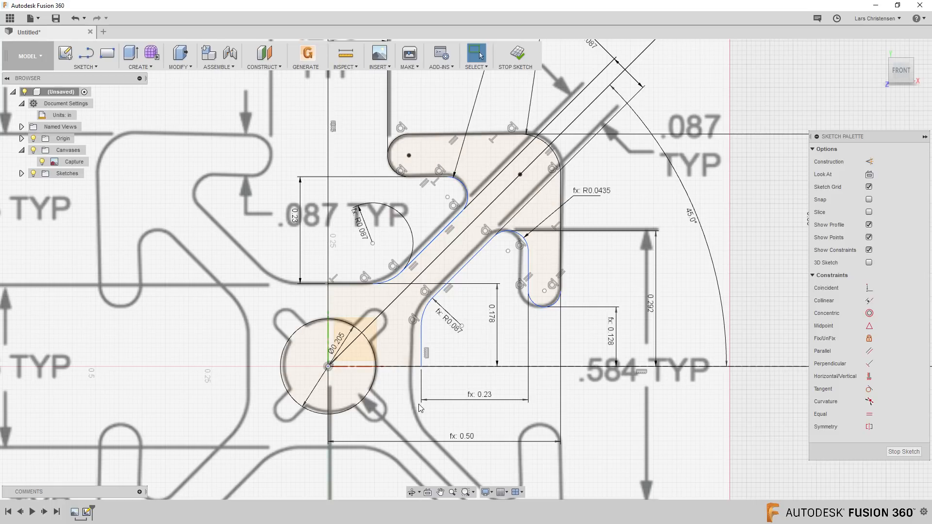
- Dimension the horizontal distance from the vertical centre line to the side slot's inner vertical edge, linking it to the 0.178 slot-floor height
{"action": "key", "text": "d"}
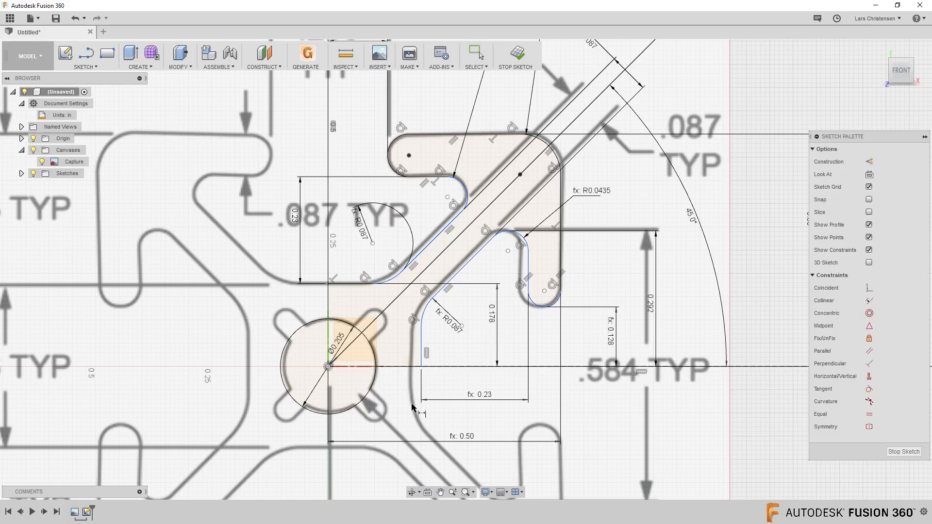
{"action": "left_click", "coordinate": [329, 346]}
{"action": "left_click", "coordinate": [422, 343]}
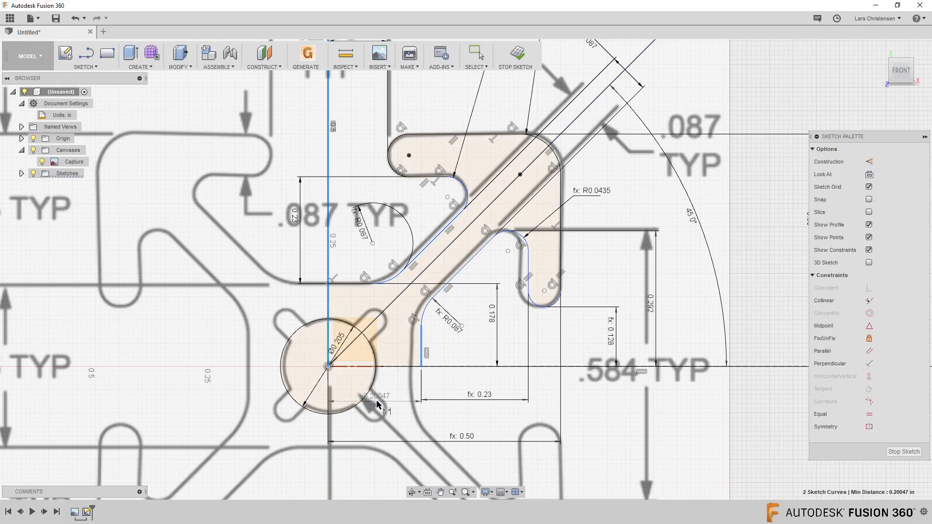
{"action": "left_click", "coordinate": [378, 404]}
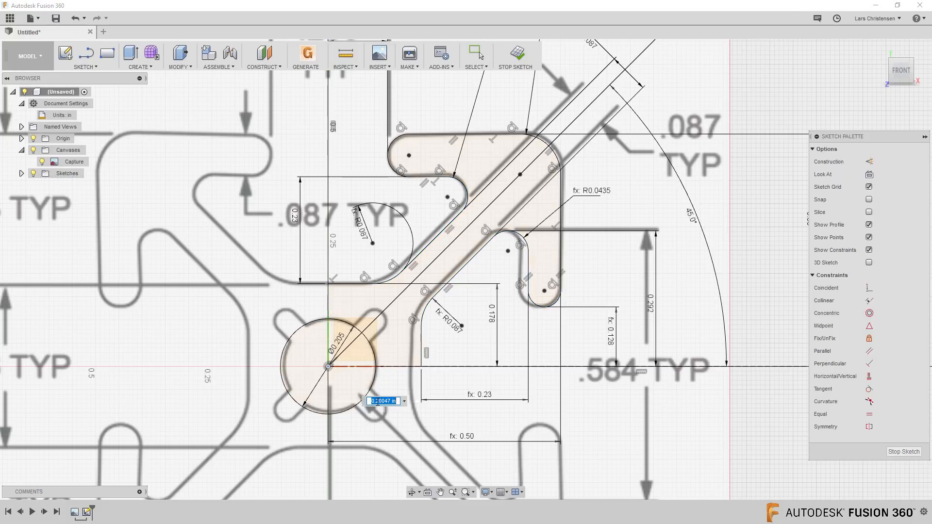
{"action": "left_click", "coordinate": [494, 316]}
{"action": "key", "text": "Return"}
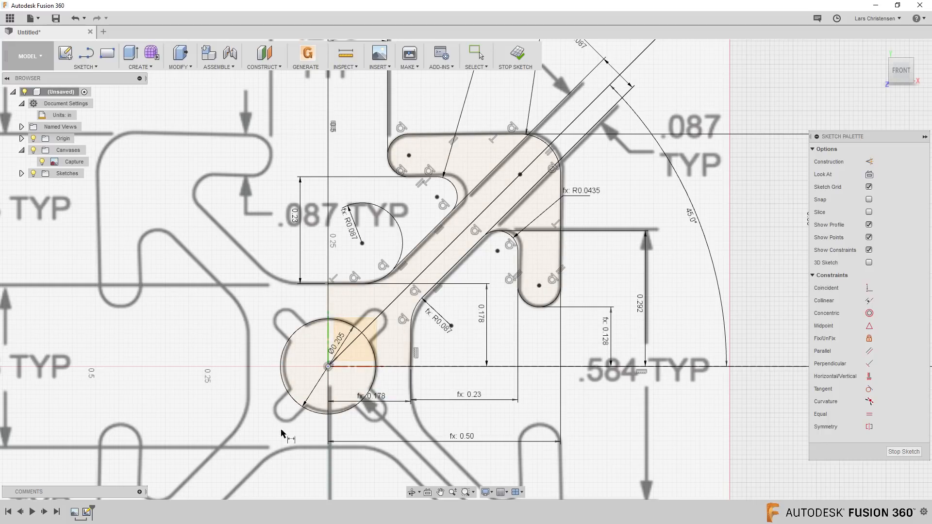
- Hide the Capture canvas and reposition the upper slot's R0.087 dimension and the horizontal 0.178, 0.23 and 0.50 dimensions clear of the profile
{"action": "left_click", "coordinate": [41, 162]}
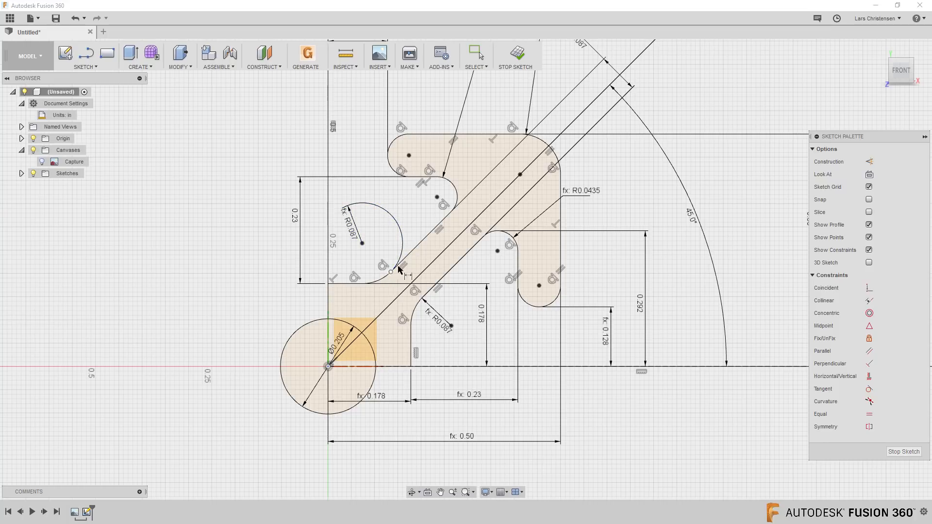
{"action": "left_click_drag", "start_coordinate": [349, 227], "coordinate": [382, 280]}
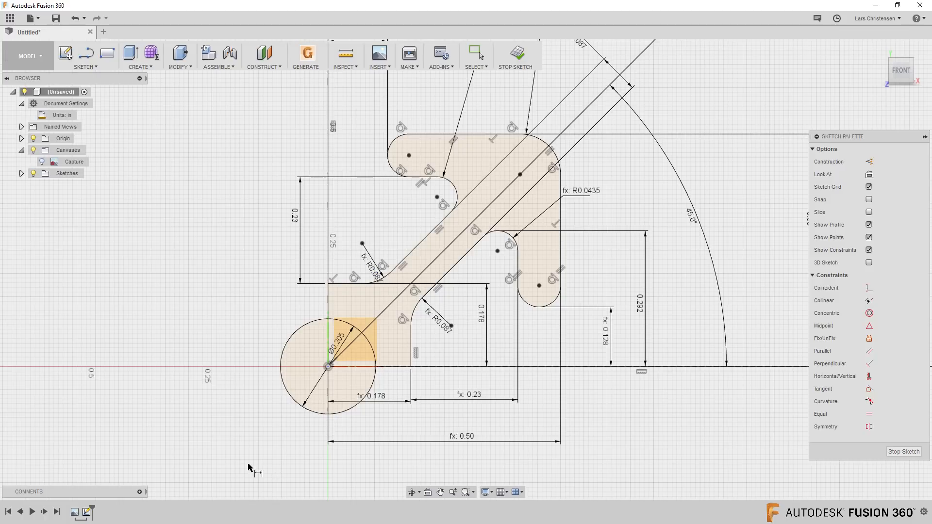
{"action": "scroll", "coordinate": [236, 455], "scroll_direction": "down", "scroll_amount": 3}
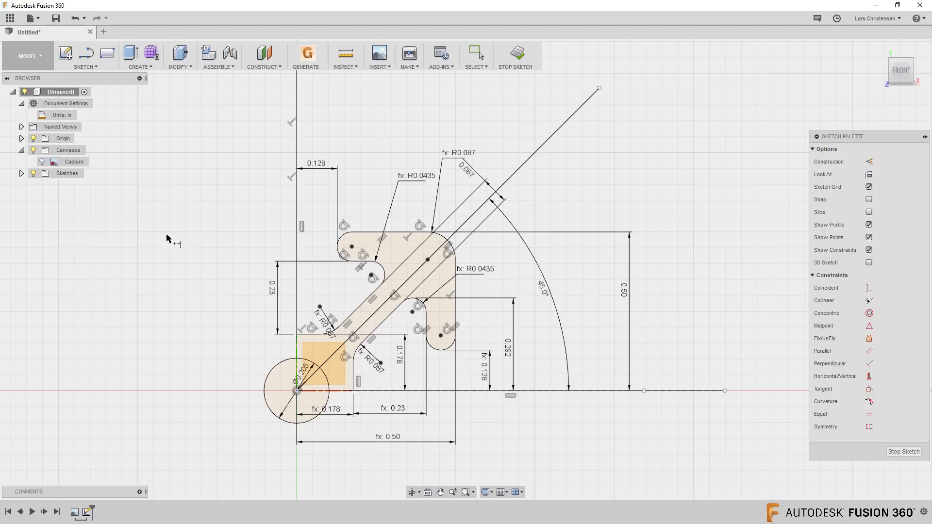
{"action": "scroll", "coordinate": [650, 426], "scroll_direction": "up", "scroll_amount": 1}
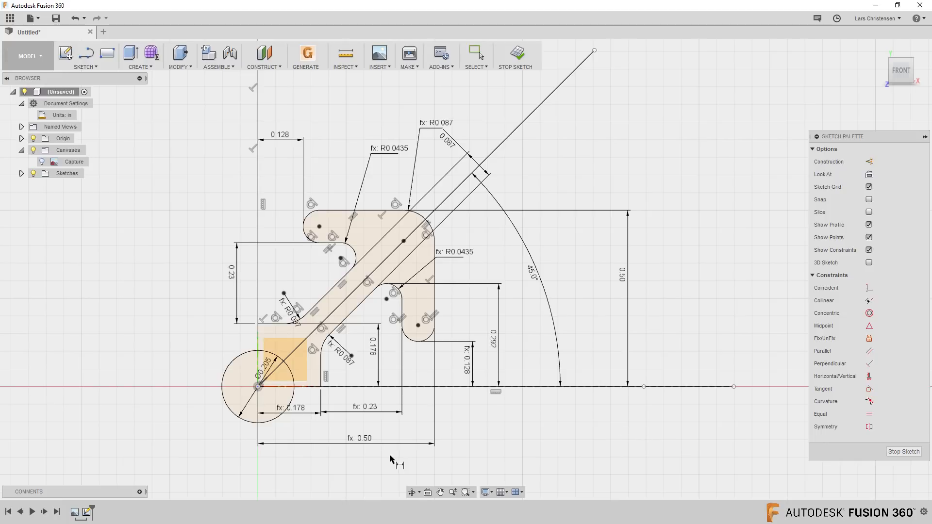
{"action": "scroll", "coordinate": [304, 276], "scroll_direction": "down", "scroll_amount": 2}
{"action": "scroll", "coordinate": [321, 427], "scroll_direction": "up", "scroll_amount": 1}
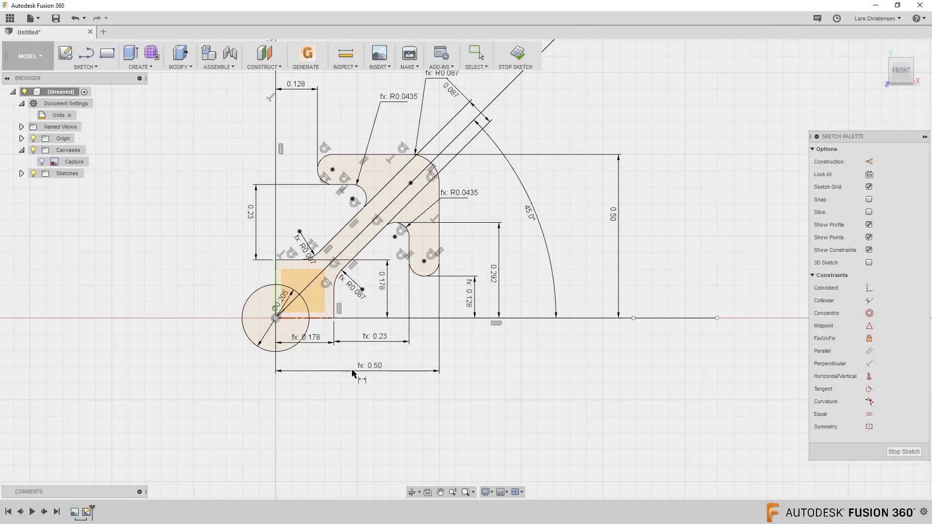
{"action": "left_click_drag", "start_coordinate": [313, 340], "coordinate": [313, 371]}
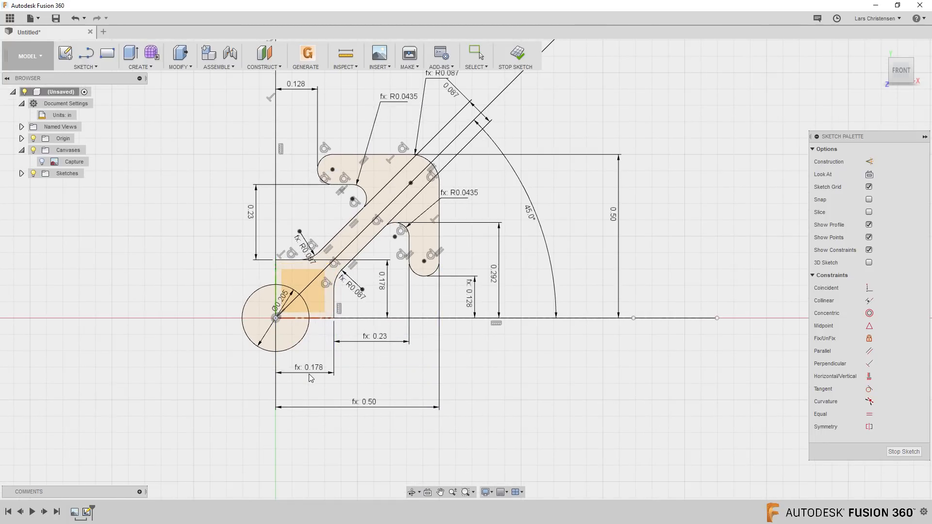
{"action": "left_click_drag", "start_coordinate": [375, 345], "coordinate": [375, 377]}
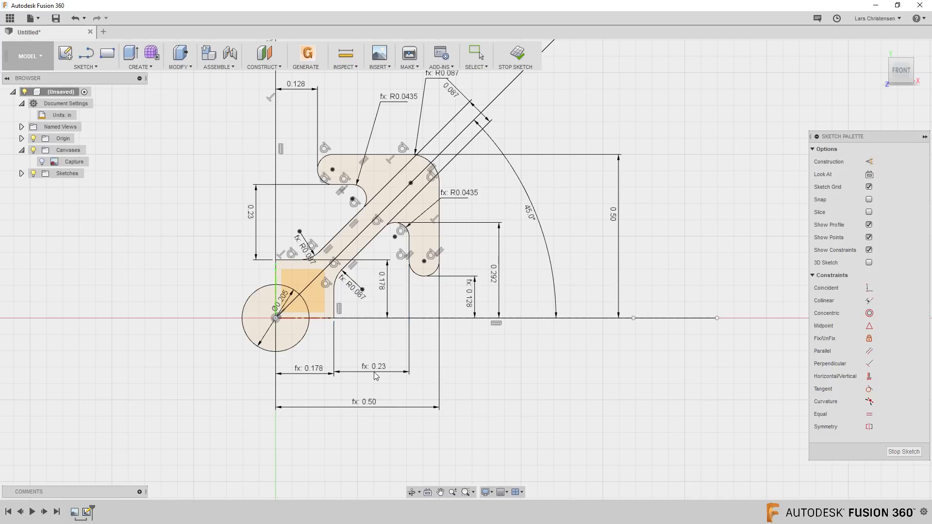
- Rearrange the upper radius labels, the 0.50 height dimension and the 45° angle dimension so they no longer crowd each other
{"action": "scroll", "coordinate": [397, 322], "scroll_direction": "down", "scroll_amount": 1}
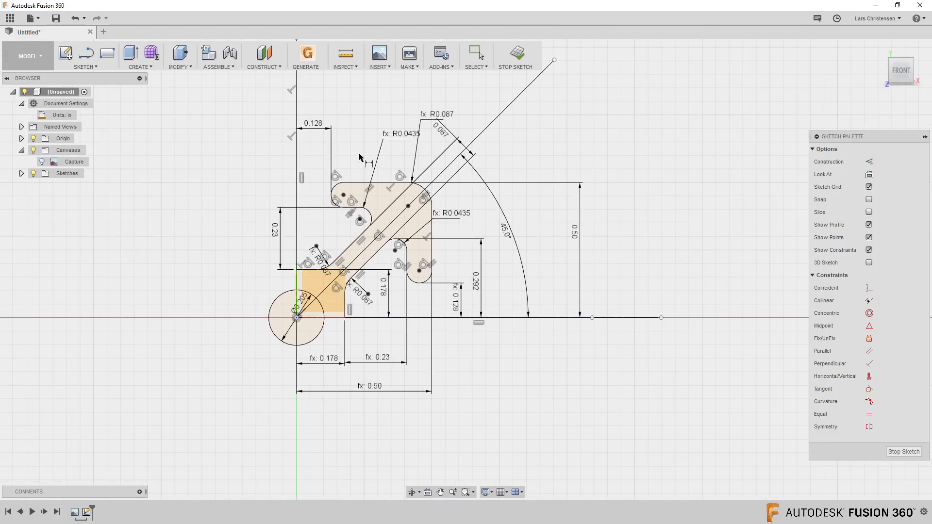
{"action": "scroll", "coordinate": [362, 154], "scroll_direction": "up", "scroll_amount": 1}
{"action": "left_click_drag", "start_coordinate": [407, 135], "coordinate": [463, 122]}
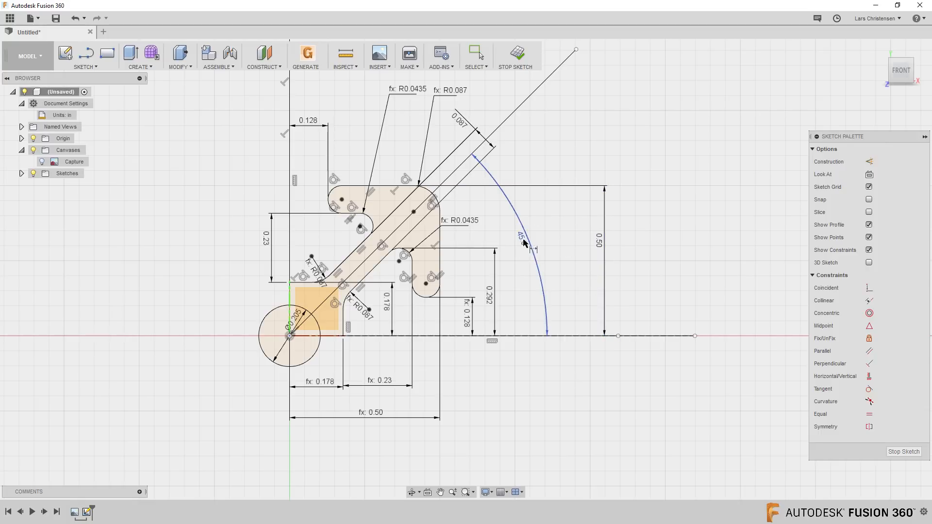
{"action": "left_click_drag", "start_coordinate": [527, 246], "coordinate": [606, 212]}
{"action": "left_click_drag", "start_coordinate": [600, 243], "coordinate": [519, 250]}
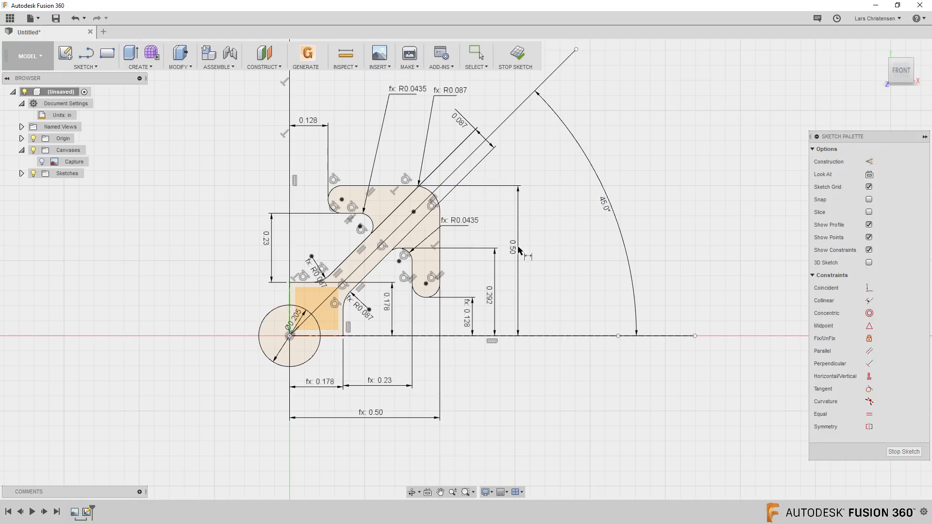
{"action": "left_click_drag", "start_coordinate": [602, 209], "coordinate": [557, 219]}
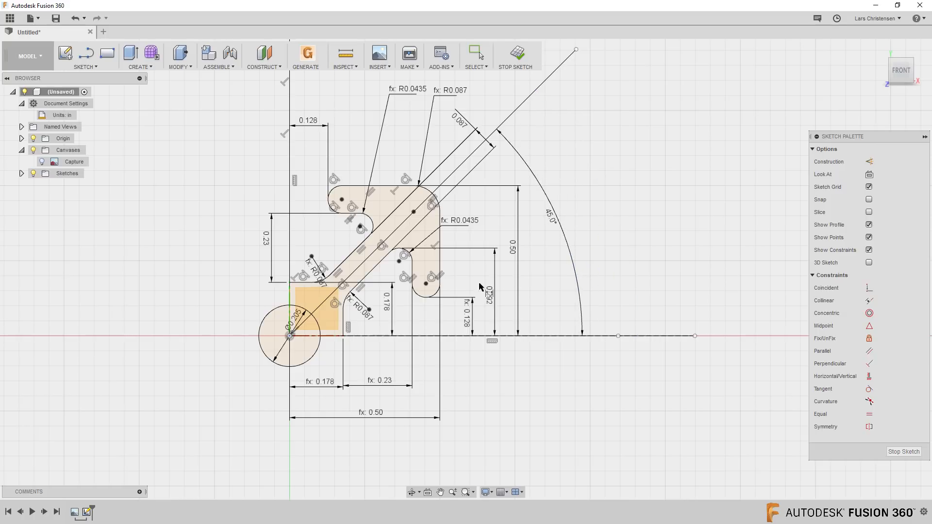
- Inspect the dimensioned quarter profile, briefly showing the Capture canvas to compare the sketch with the reference drawing and hiding it again
{"action": "scroll", "coordinate": [419, 218], "scroll_direction": "up", "scroll_amount": 3}
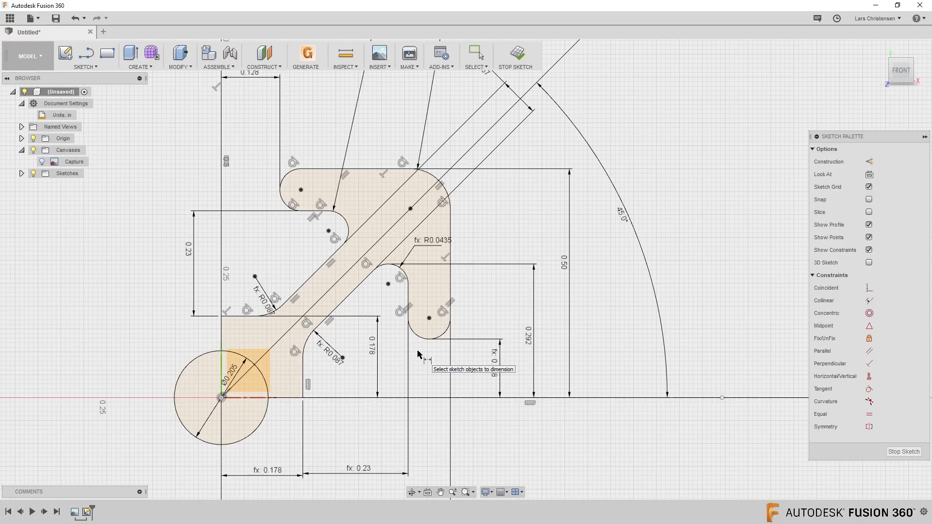
{"action": "scroll", "coordinate": [418, 354], "scroll_direction": "down", "scroll_amount": 3}
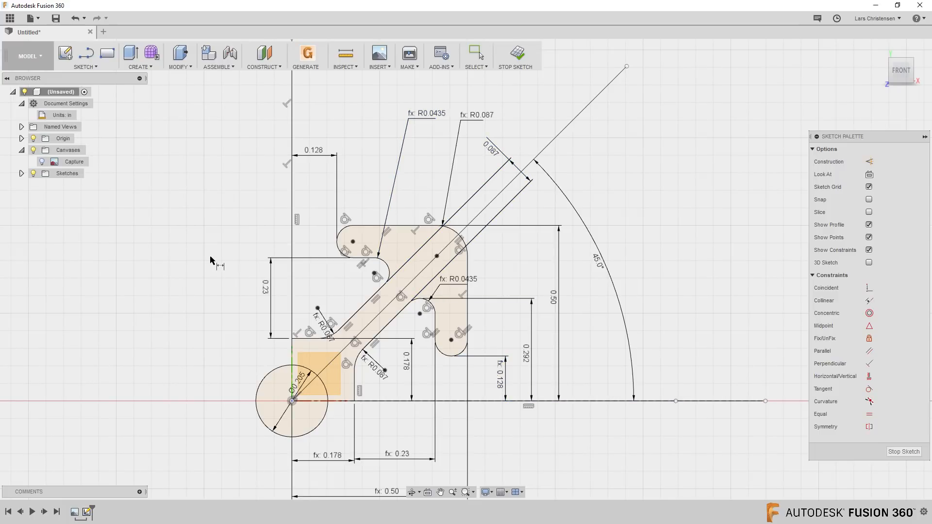
{"action": "left_click", "coordinate": [41, 163]}
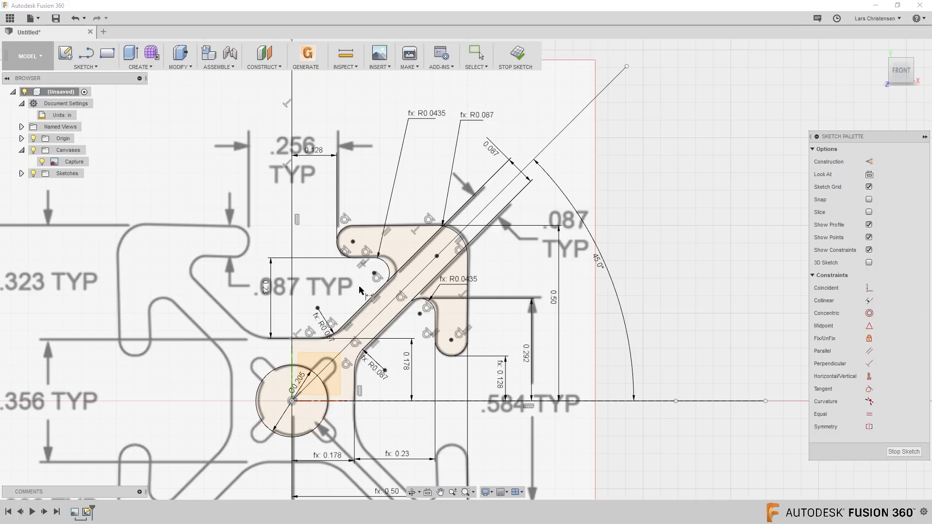
{"action": "left_click", "coordinate": [42, 165]}
{"action": "scroll", "coordinate": [321, 201], "scroll_direction": "down", "scroll_amount": 2}
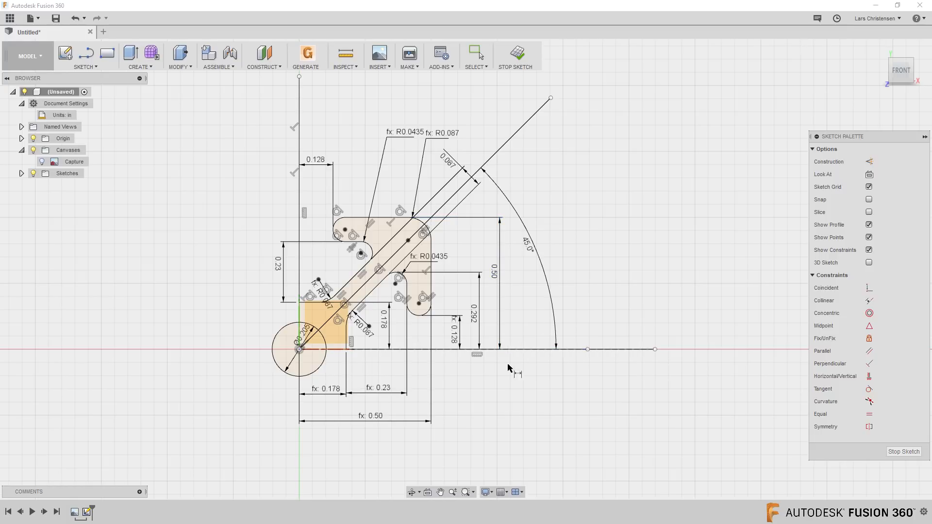
{"action": "scroll", "coordinate": [452, 373], "scroll_direction": "up", "scroll_amount": 1}
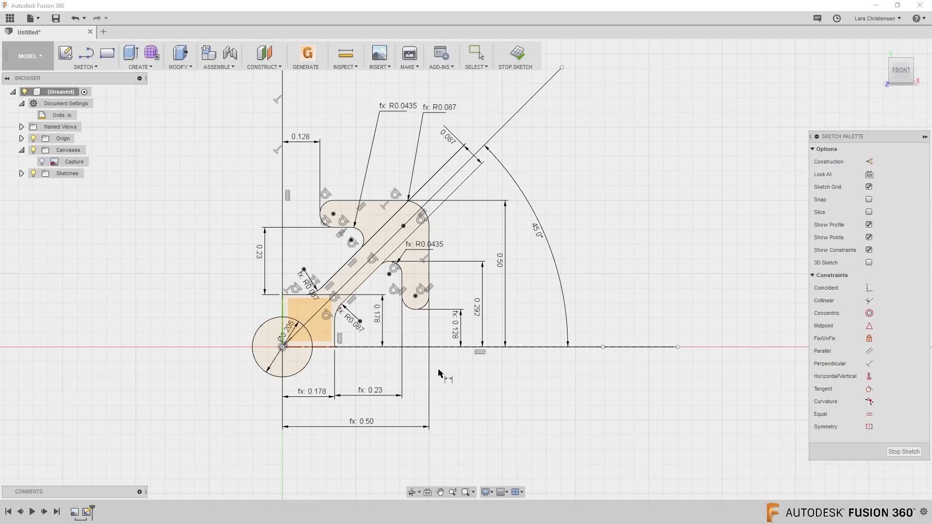
- Start a sketch Circular Pattern with the whole quarter sketch, including the diagonal line and centre circle, as its objects
{"action": "left_click", "coordinate": [82, 69]}
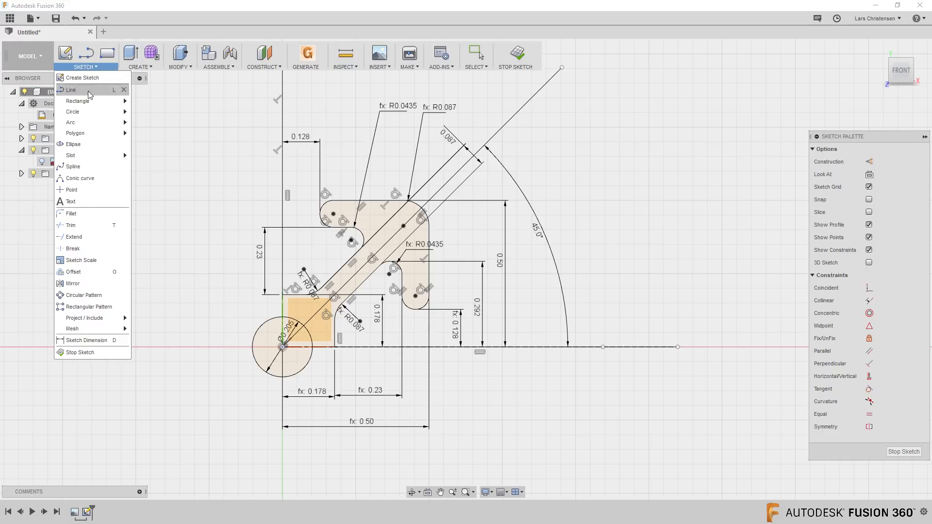
{"action": "left_click", "coordinate": [77, 297]}
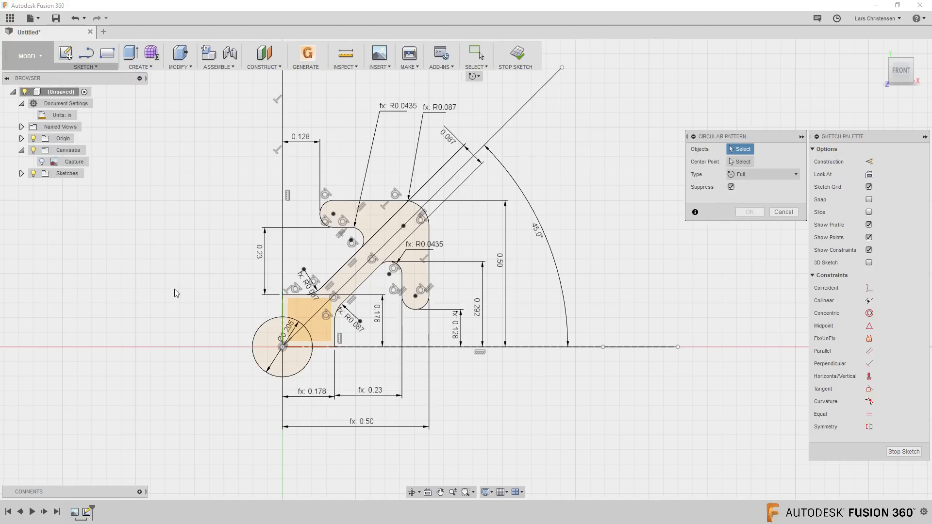
{"action": "scroll", "coordinate": [185, 286], "scroll_direction": "down", "scroll_amount": 1}
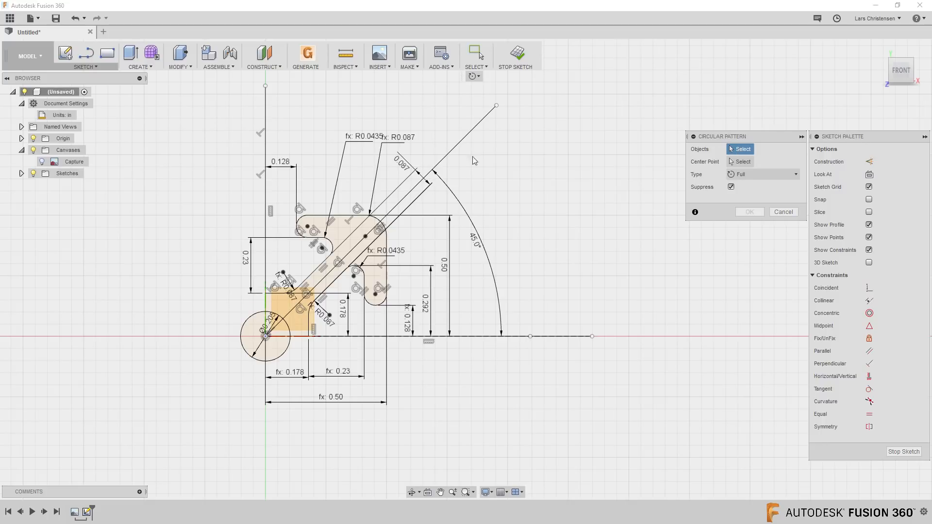
{"action": "mouse_move", "coordinate": [169, 96]}
{"action": "left_mouse_down"}
{"action": "mouse_move", "coordinate": [249, 145]}
{"action": "mouse_move", "coordinate": [575, 443]}
{"action": "left_mouse_up"}
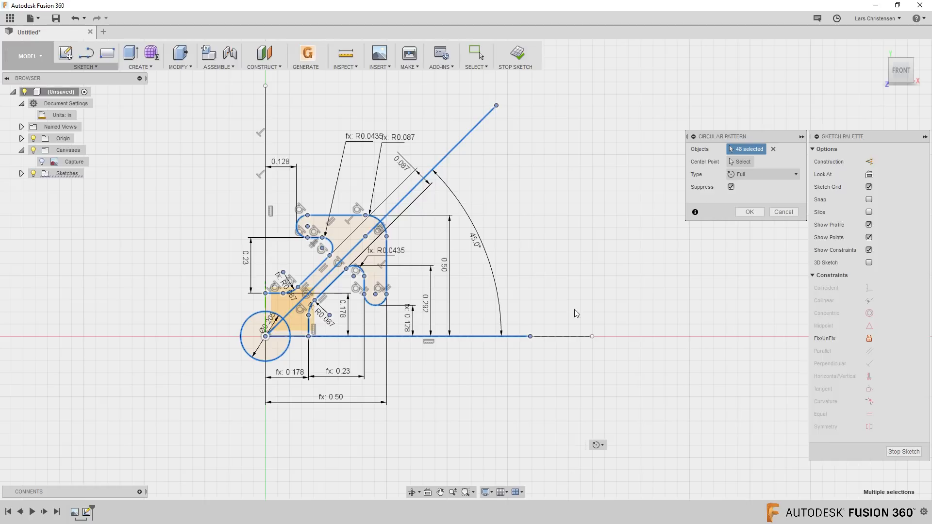
{"action": "left_click", "coordinate": [743, 162]}
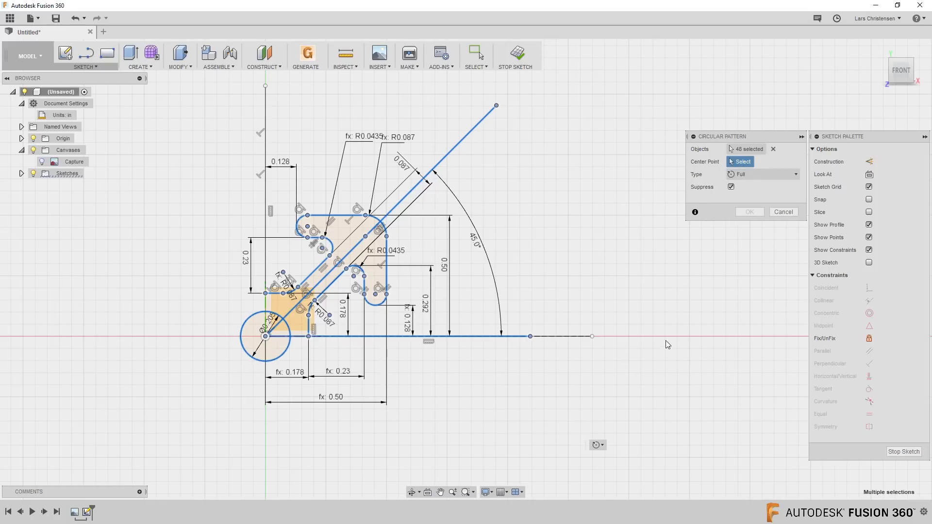
- Clear the circular pattern's object selection and restore the straight front view
{"action": "mouse_move", "coordinate": [369, 388]}
{"action": "middle_mouse_down", "text": "shift"}
{"action": "mouse_move", "coordinate": [369, 403]}
{"action": "mouse_move", "coordinate": [330, 359]}
{"action": "mouse_move", "coordinate": [321, 362]}
{"action": "mouse_move", "coordinate": [335, 352]}
{"action": "middle_mouse_up", "text": "shift"}
{"action": "left_click", "coordinate": [774, 149]}
{"action": "mouse_move", "coordinate": [639, 290]}
{"action": "middle_mouse_down", "text": "shift"}
{"action": "mouse_move", "coordinate": [578, 288]}
{"action": "mouse_move", "coordinate": [569, 273]}
{"action": "middle_mouse_up", "text": "shift"}
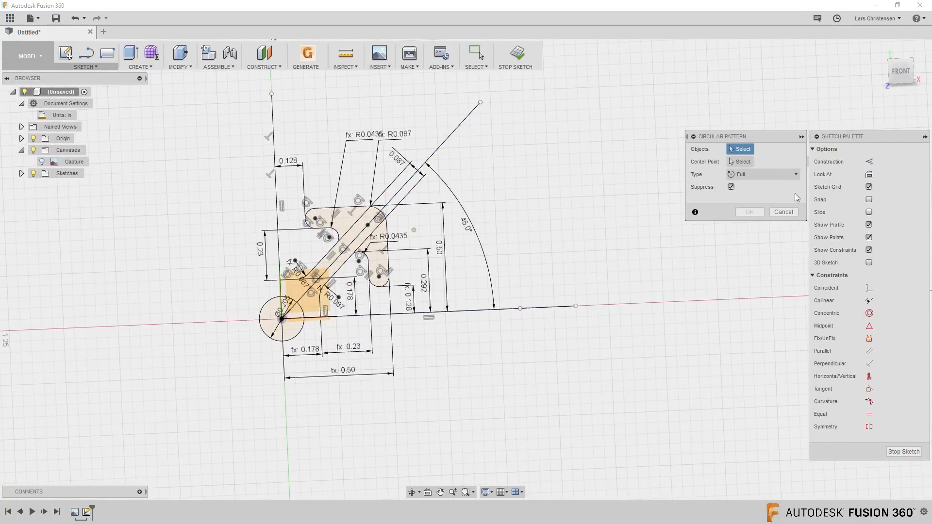
{"action": "left_click", "coordinate": [900, 70]}
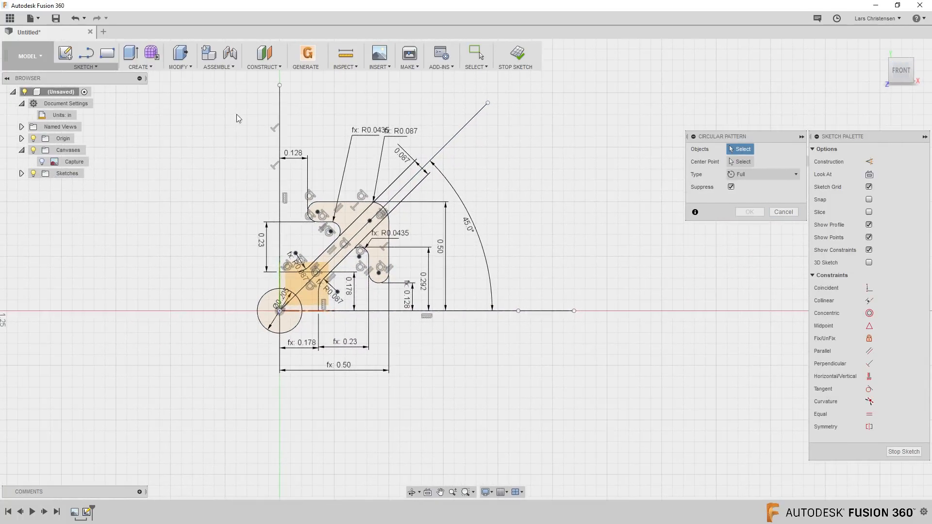
- Select the quarter outline, the side slot's inner vertical edge and the vertical and horizontal centre lines as pattern objects, leaving out the circle
{"action": "left_click_drag", "start_coordinate": [239, 94], "coordinate": [506, 292]}
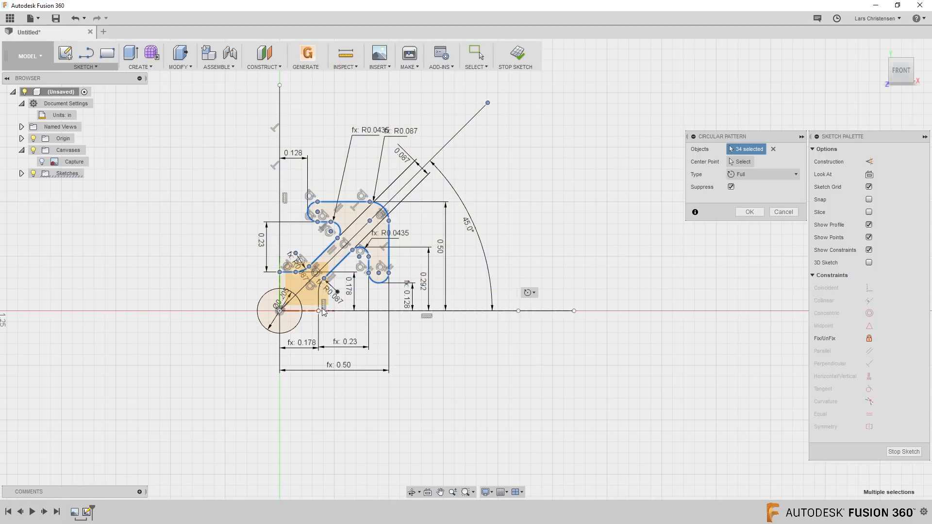
{"action": "left_click", "coordinate": [321, 287]}
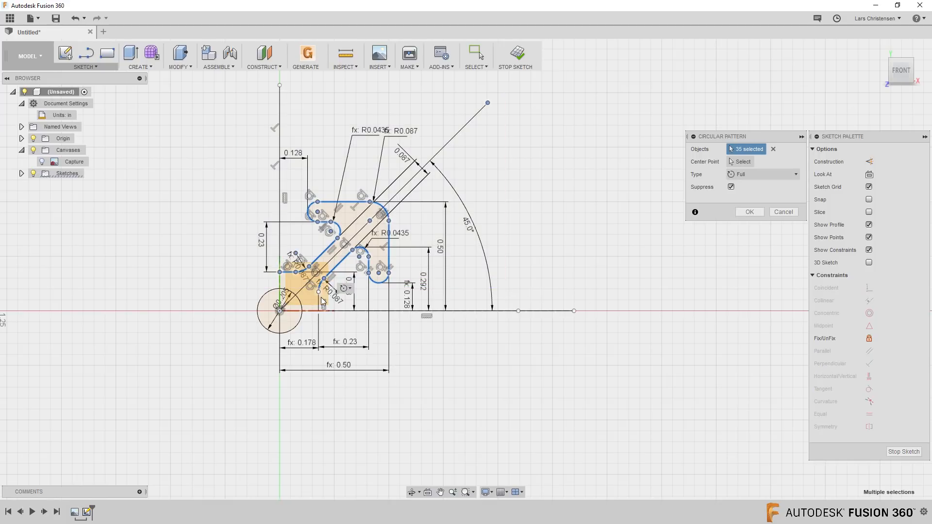
{"action": "left_click", "coordinate": [280, 285]}
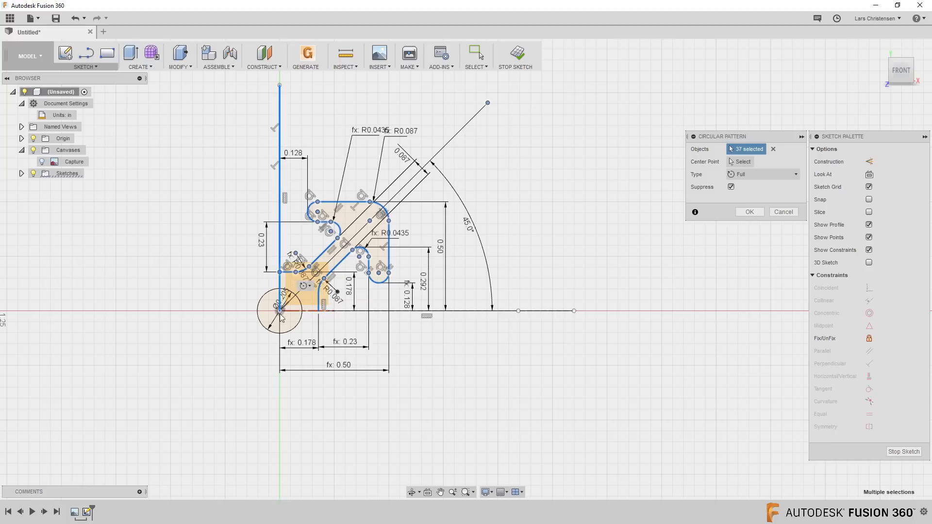
{"action": "left_click", "coordinate": [362, 311]}
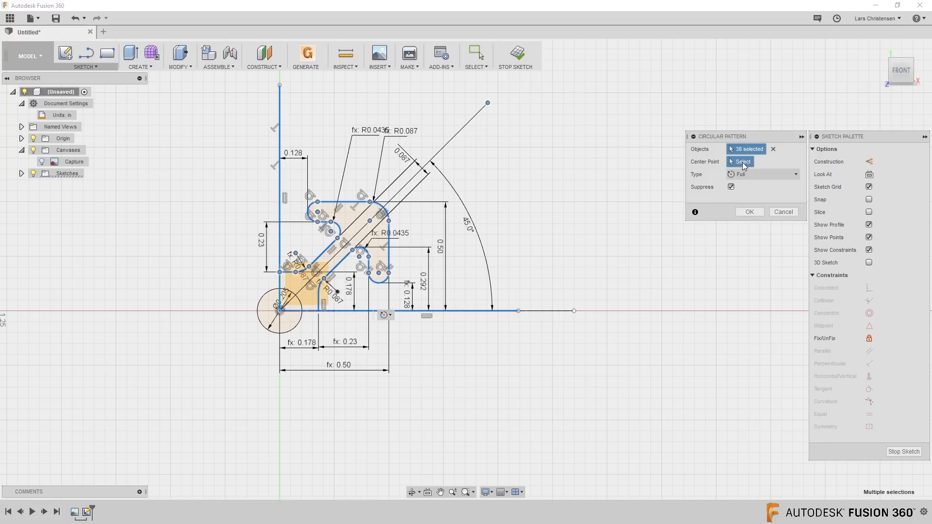
- Try a full sketch circular pattern of the selected outline around the origin with a quantity of 4, and undo it
{"action": "left_click", "coordinate": [743, 161]}
{"action": "left_click", "coordinate": [281, 312]}
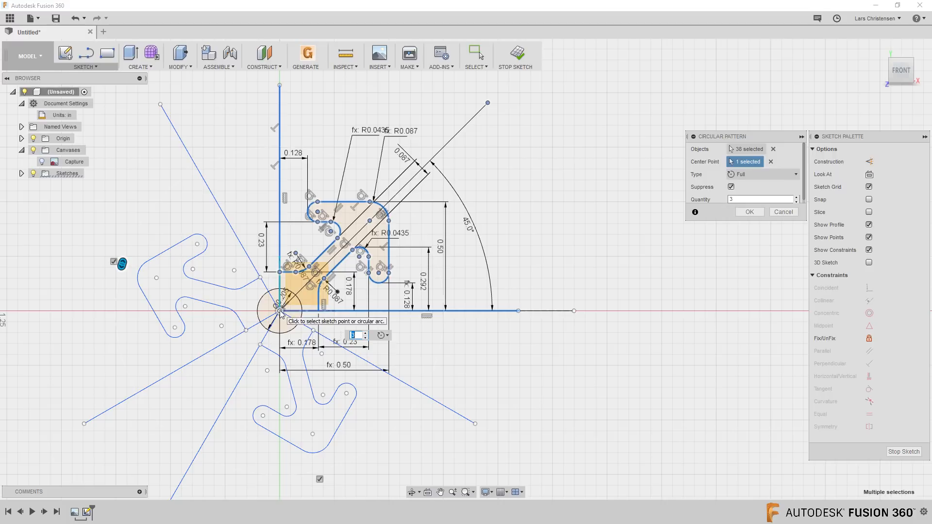
{"action": "left_click_drag", "start_coordinate": [740, 202], "coordinate": [727, 204]}
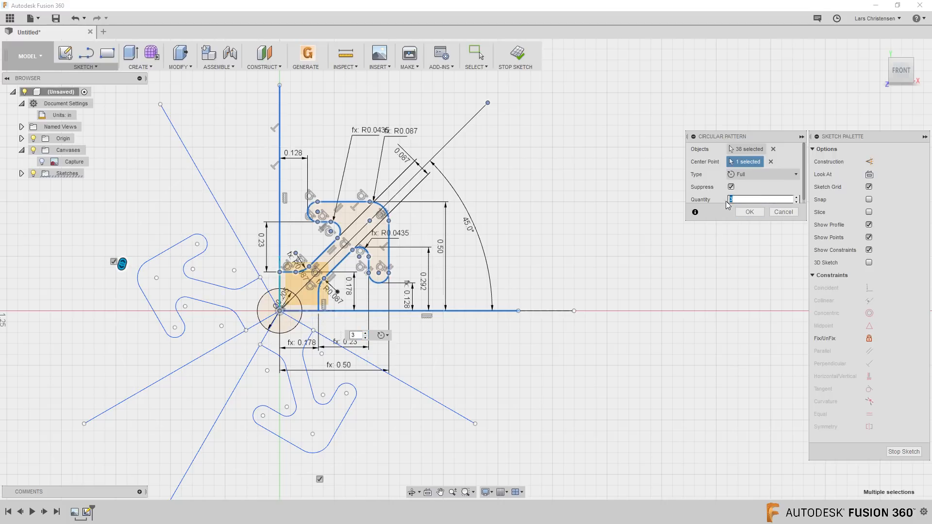
{"action": "type", "text": "4"}
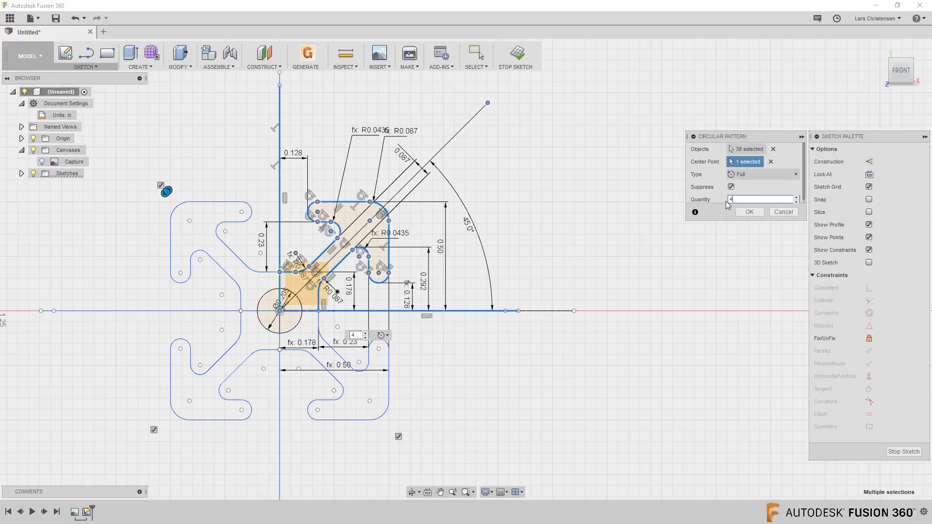
{"action": "scroll", "coordinate": [652, 262], "scroll_direction": "down", "scroll_amount": 2}
{"action": "scroll", "coordinate": [434, 353], "scroll_direction": "up", "scroll_amount": 1}
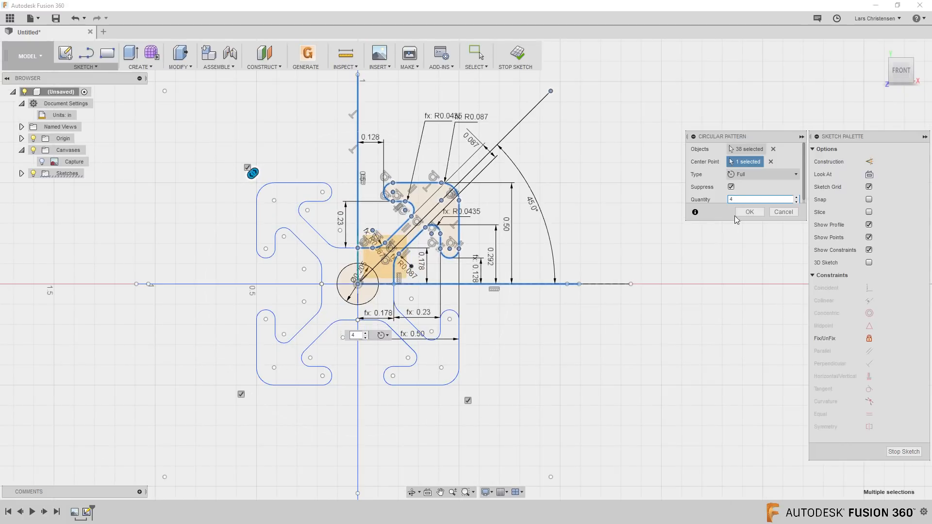
{"action": "left_click", "coordinate": [743, 213]}
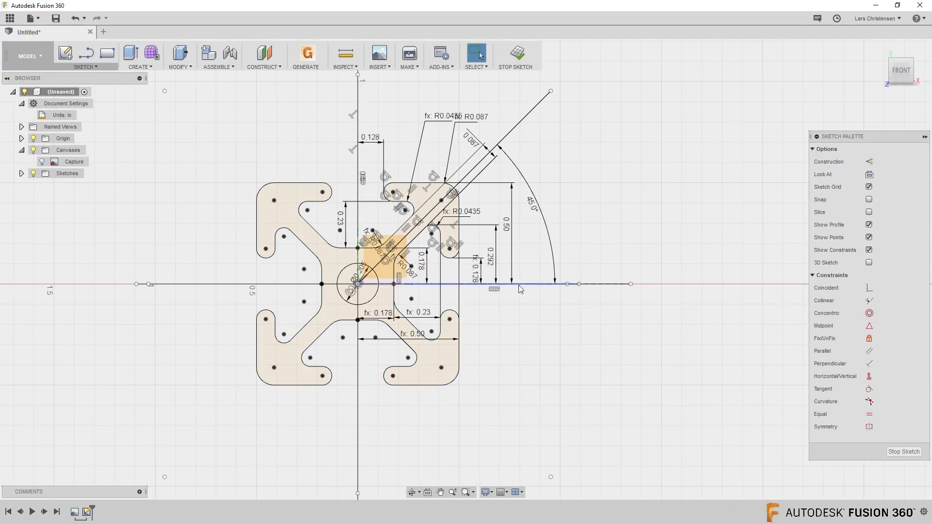
{"action": "scroll", "coordinate": [584, 141], "scroll_direction": "up", "scroll_amount": 1}
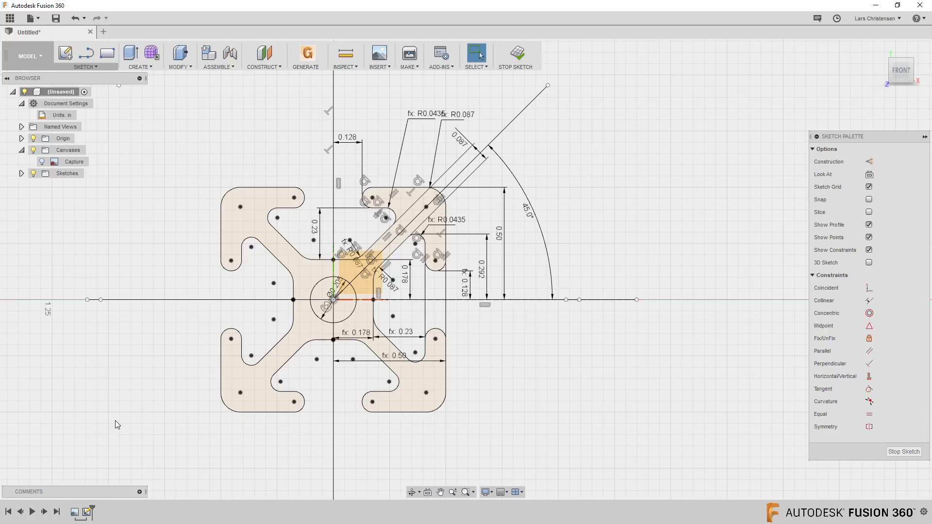
{"action": "key", "text": "ctrl+z"}
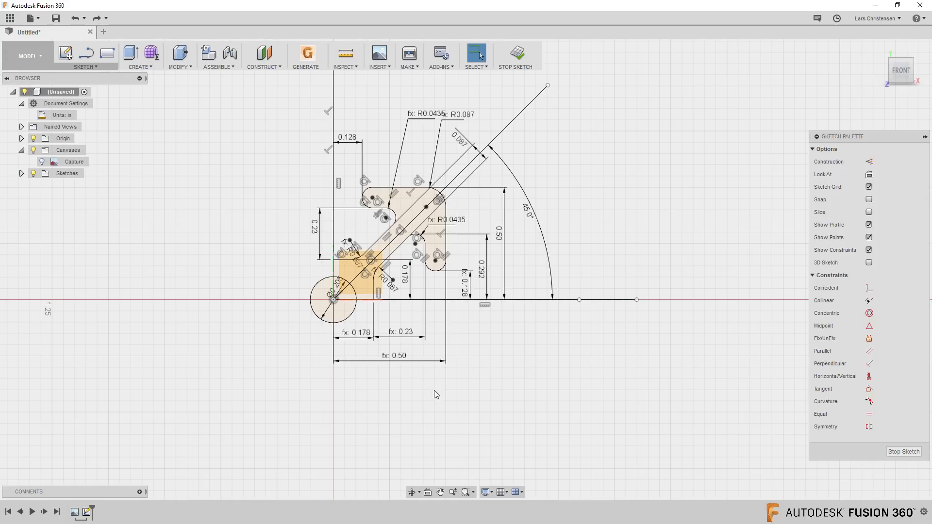
- Extrude both halves of the quarter profile about 2.257 in to one side as a new body
{"action": "left_click", "coordinate": [131, 55]}
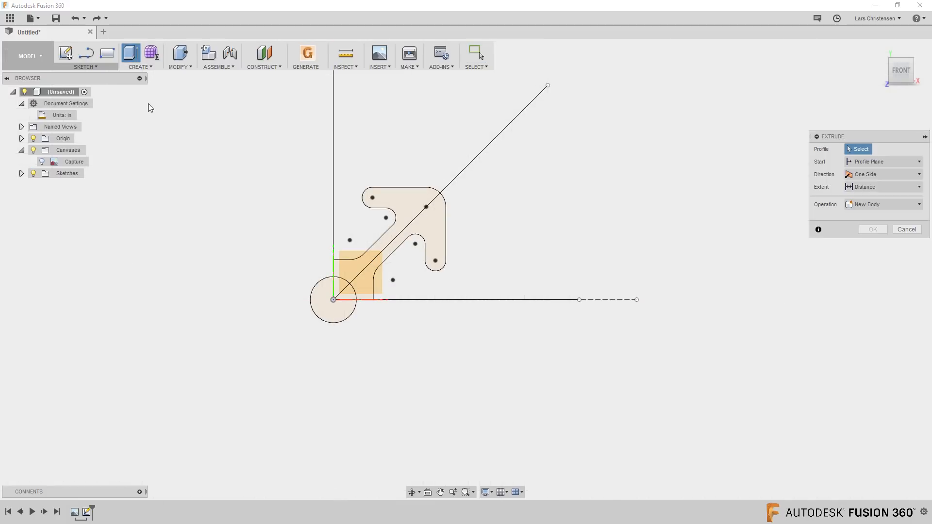
{"action": "left_click", "coordinate": [438, 230]}
{"action": "left_click", "coordinate": [412, 206]}
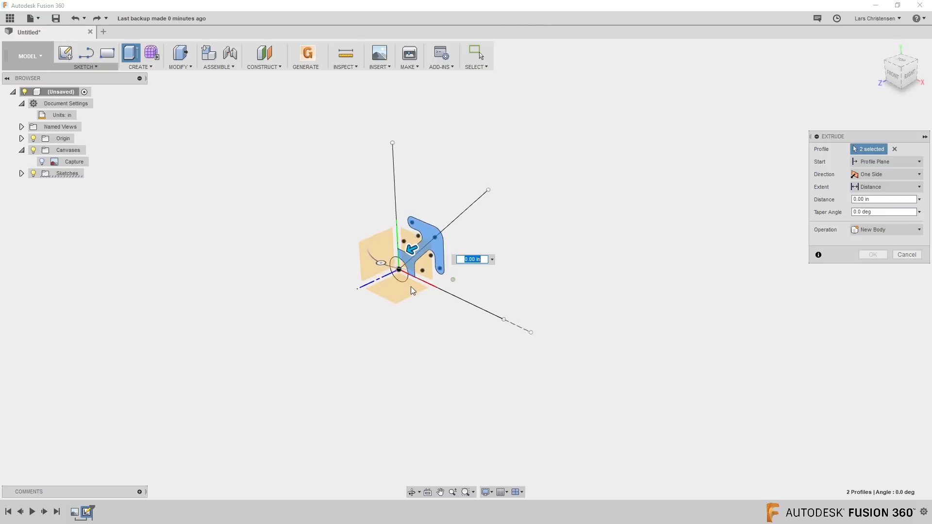
{"action": "left_click_drag", "start_coordinate": [422, 247], "coordinate": [204, 329]}
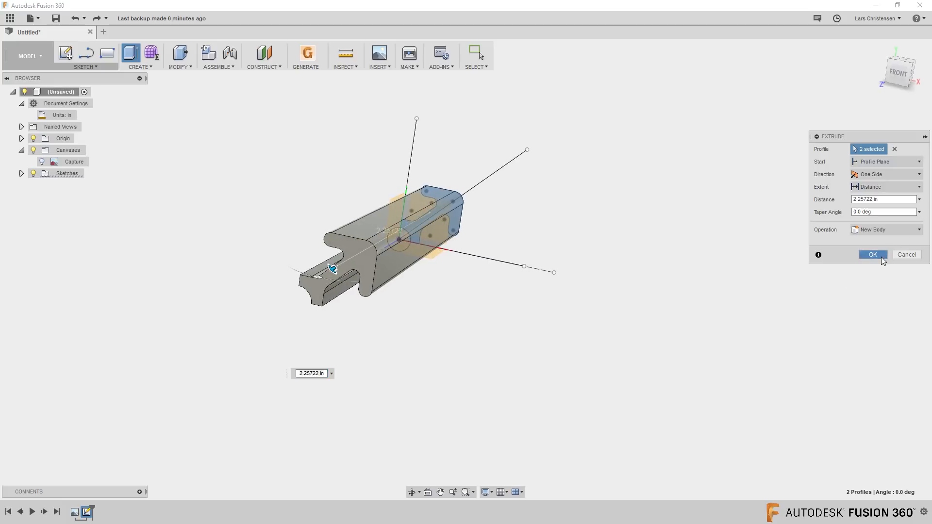
{"action": "left_click", "coordinate": [874, 255]}
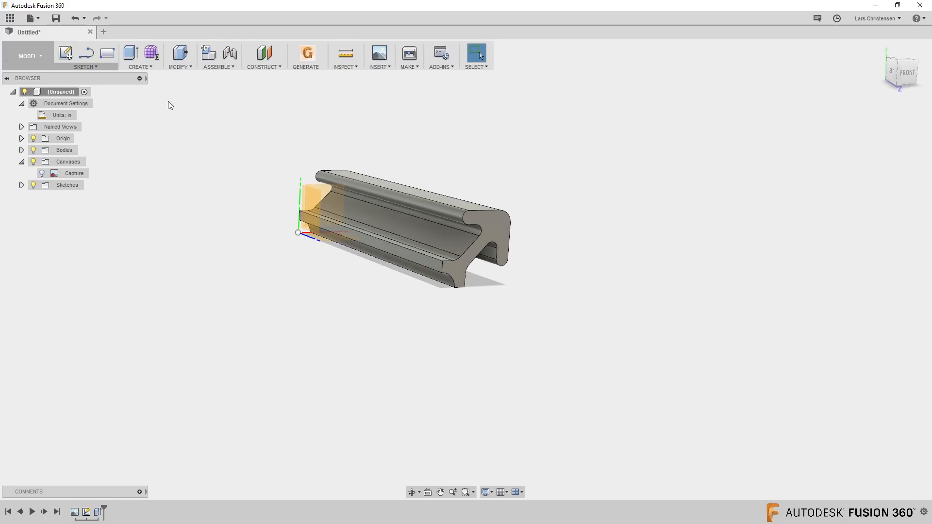
- Circular-pattern the extruded quarter body fully around the Z axis with a quantity of 4
{"action": "left_click", "coordinate": [142, 68]}
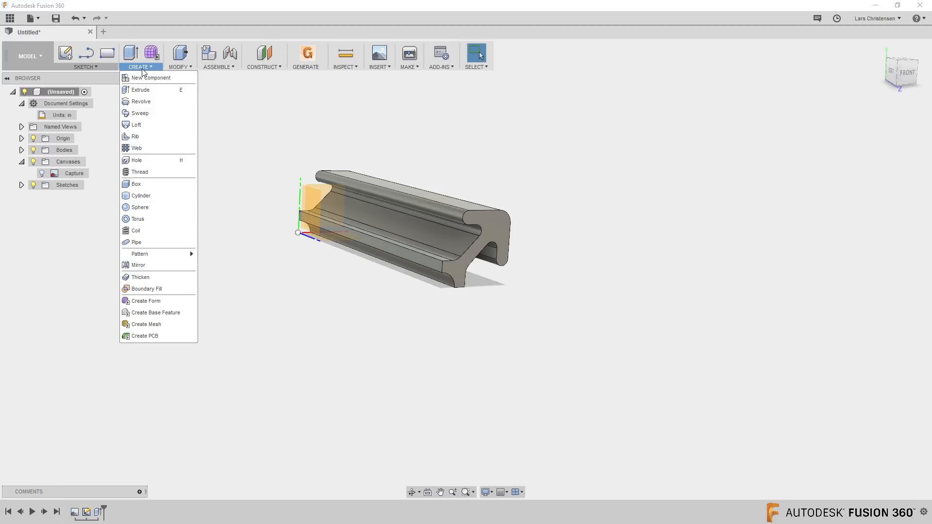
{"action": "mouse_move", "coordinate": [162, 253]}
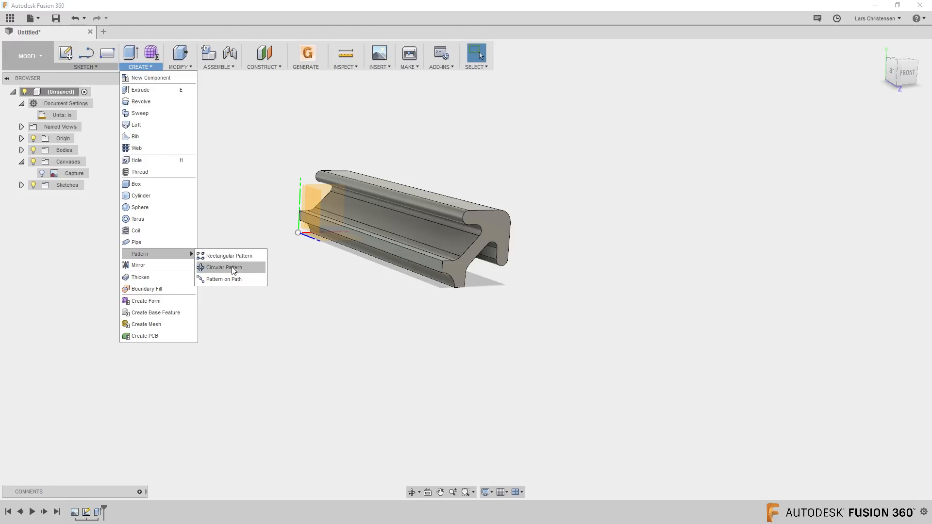
{"action": "left_click", "coordinate": [232, 266]}
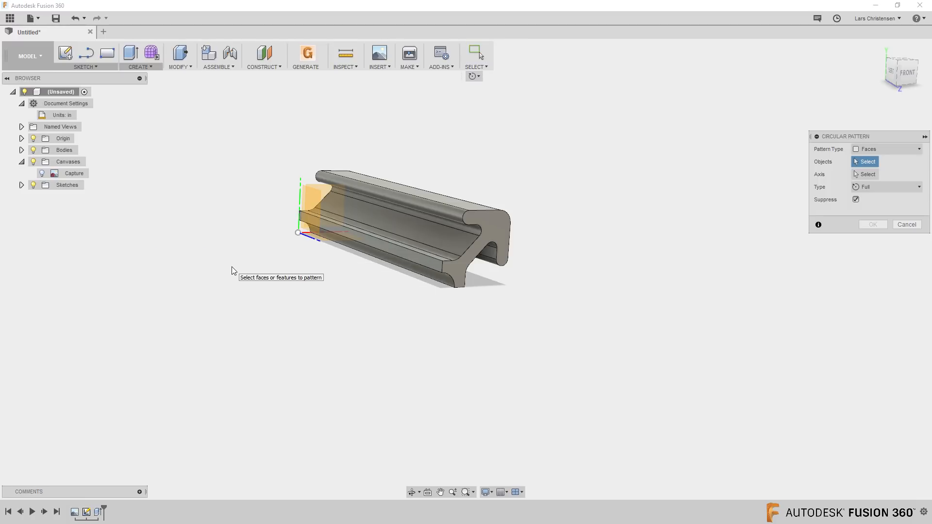
{"action": "left_click", "coordinate": [887, 150]}
{"action": "left_click", "coordinate": [883, 174]}
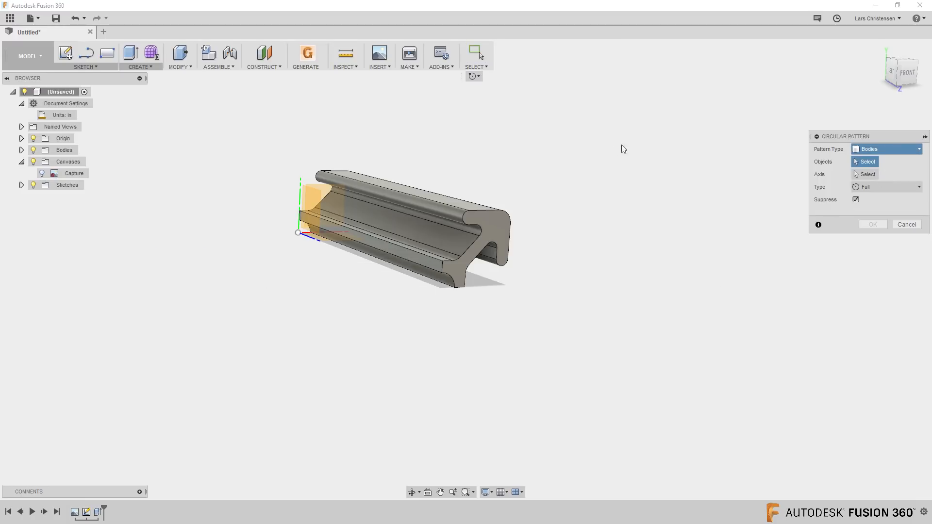
{"action": "left_click", "coordinate": [386, 210]}
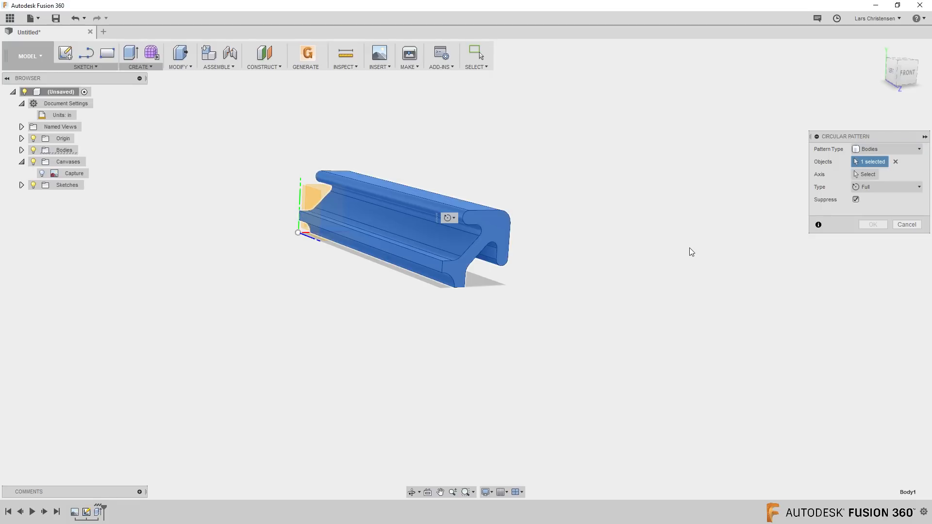
{"action": "left_click", "coordinate": [864, 176]}
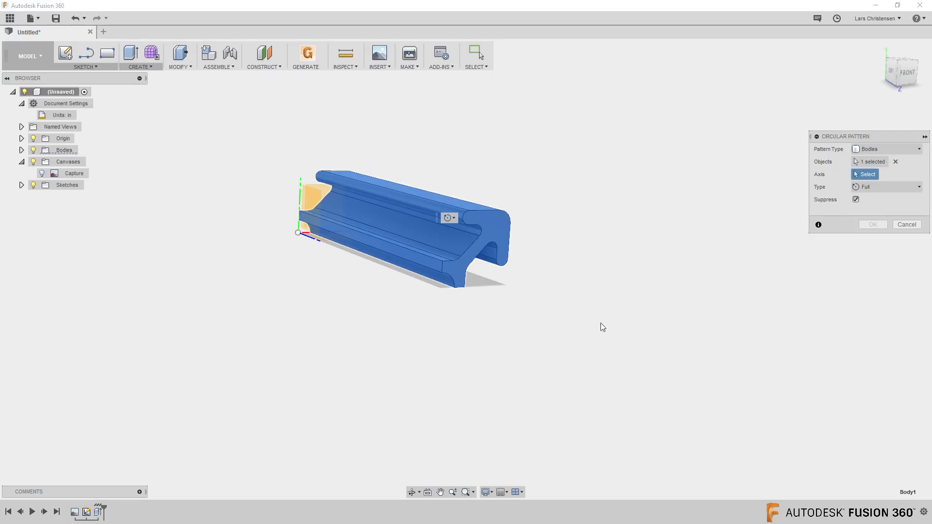
{"action": "left_click", "coordinate": [313, 241]}
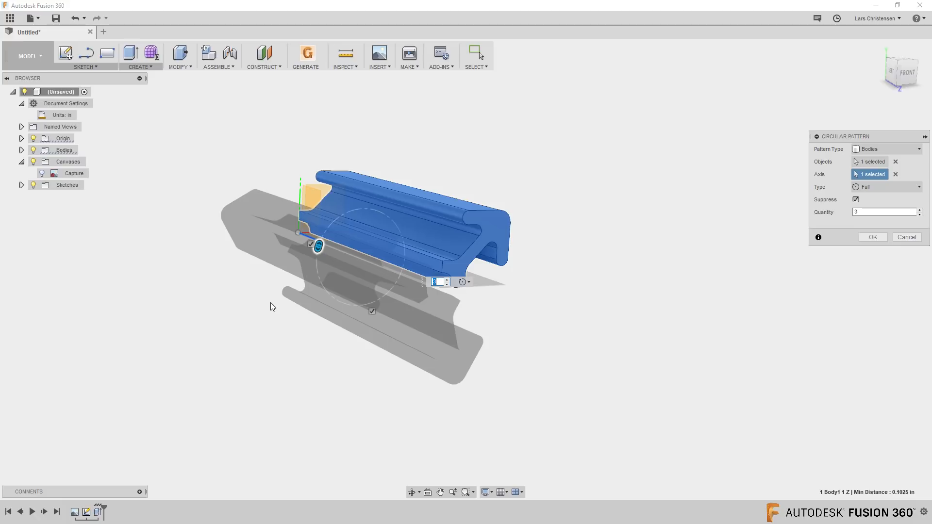
{"action": "left_click_drag", "start_coordinate": [867, 213], "coordinate": [818, 214]}
{"action": "key", "text": "Return"}
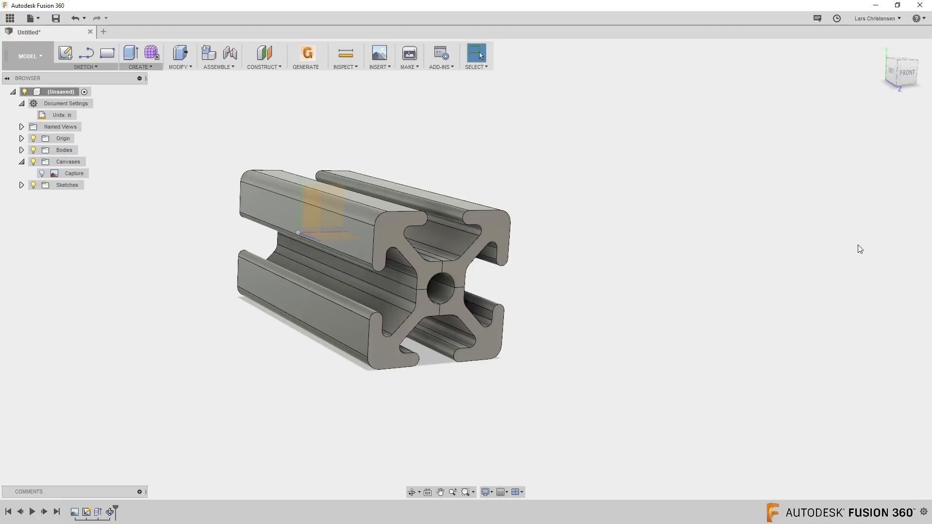
- Combine the four quarter bodies with the Join operation, using Body3 as the target and the other three as tools
{"action": "middle_click_drag", "start_coordinate": [804, 254], "coordinate": [508, 404], "text": "shift"}
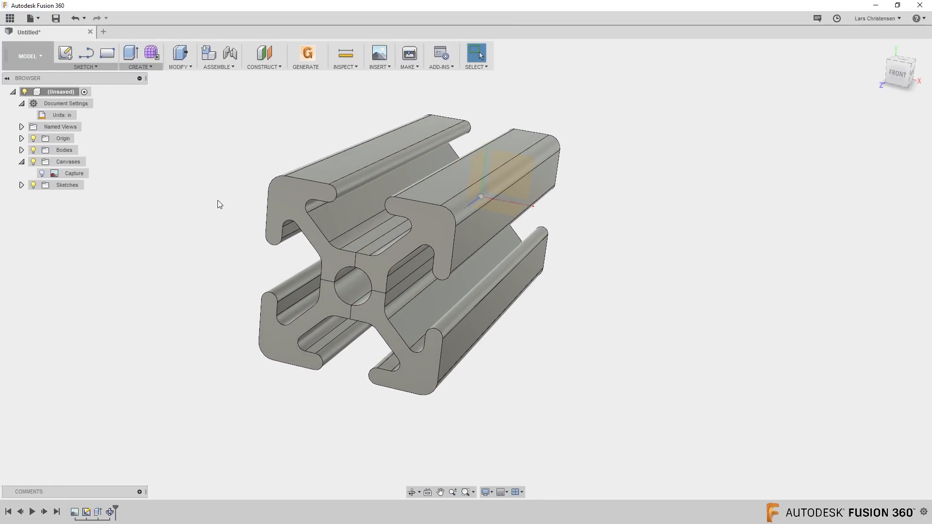
{"action": "left_click", "coordinate": [21, 150]}
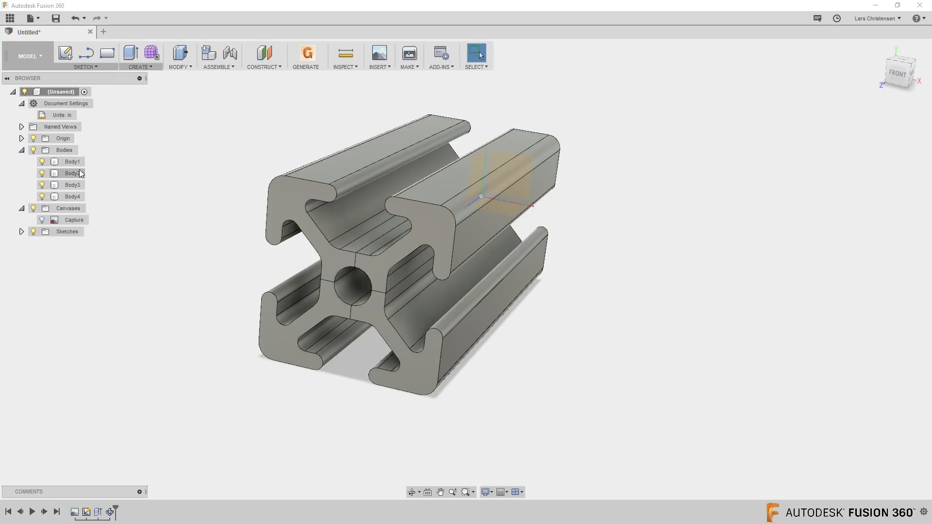
{"action": "left_click", "coordinate": [74, 185]}
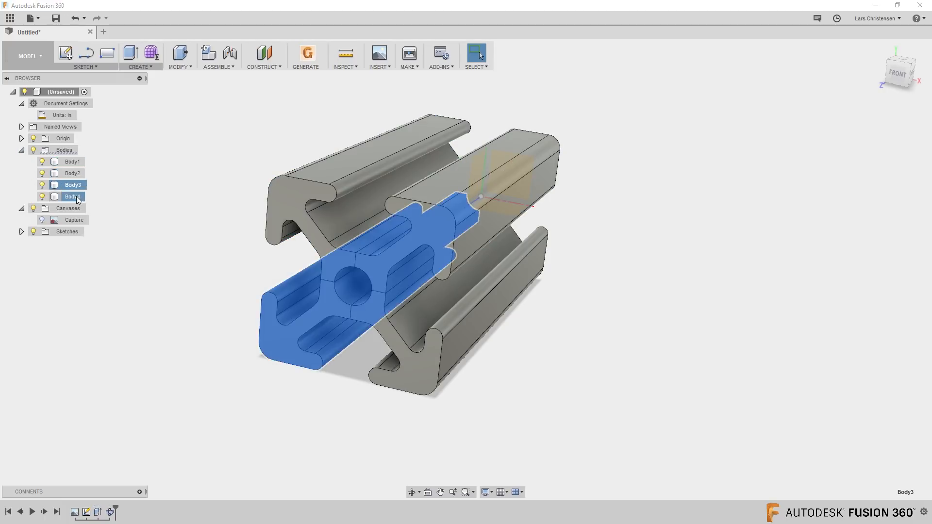
{"action": "left_click", "coordinate": [208, 206]}
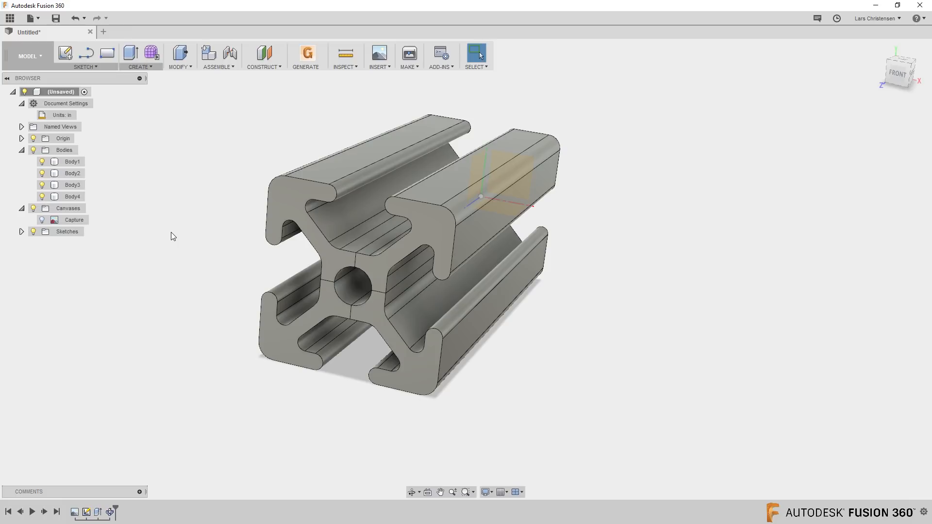
{"action": "left_click", "coordinate": [187, 68]}
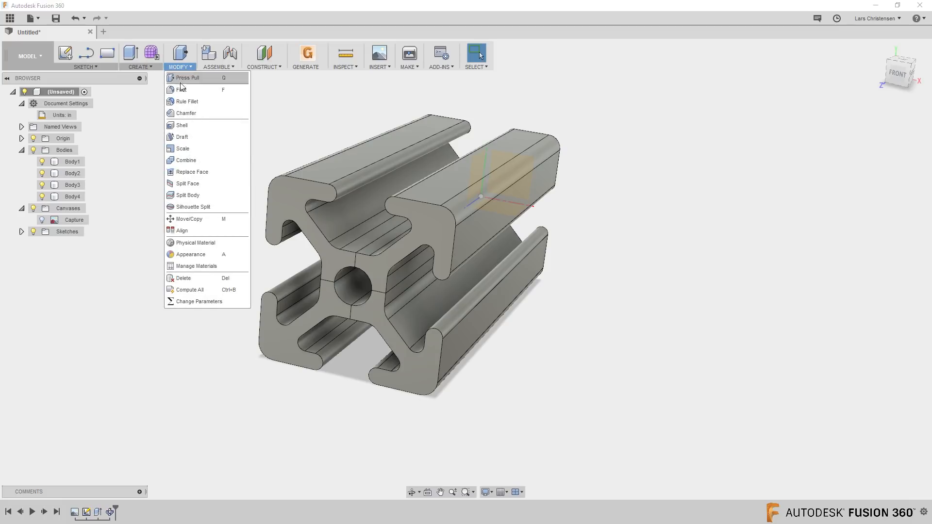
{"action": "left_click", "coordinate": [186, 160]}
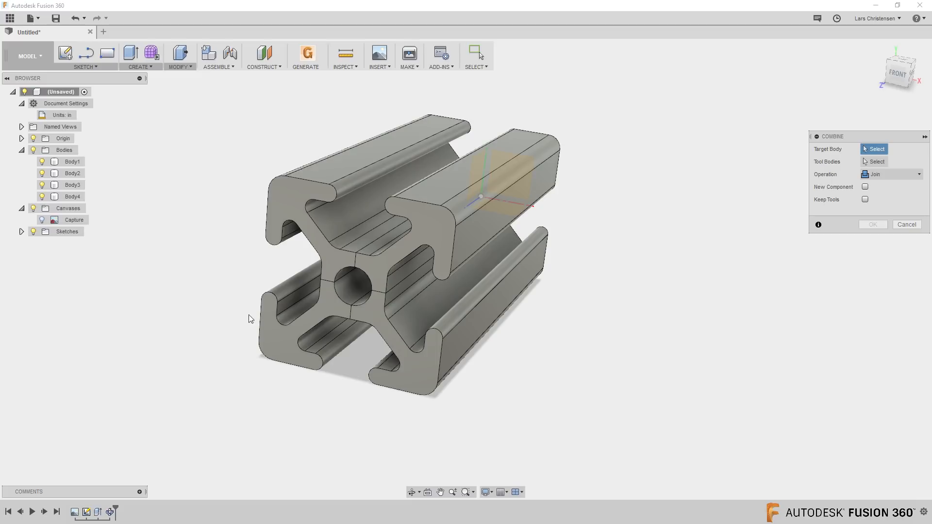
{"action": "left_click", "coordinate": [261, 320]}
{"action": "left_click", "coordinate": [278, 214]}
{"action": "left_click", "coordinate": [479, 190]}
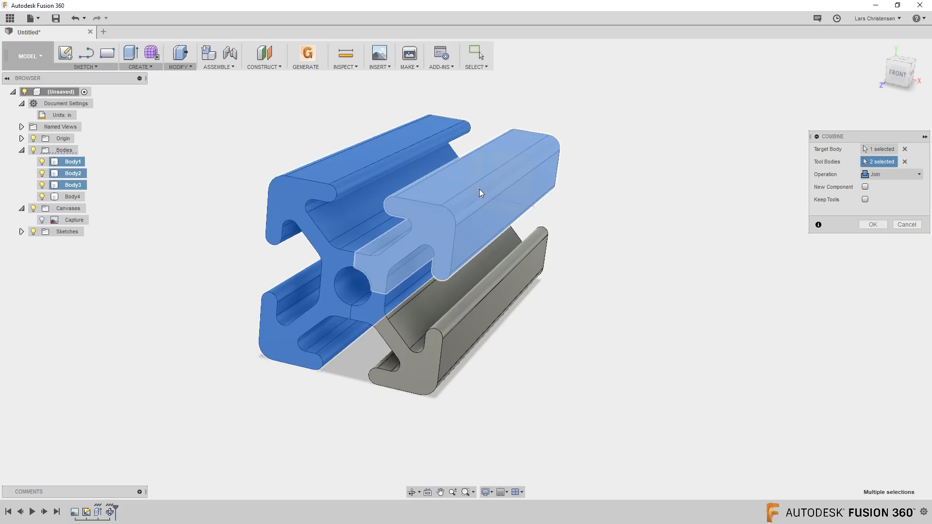
{"action": "left_click", "coordinate": [489, 325]}
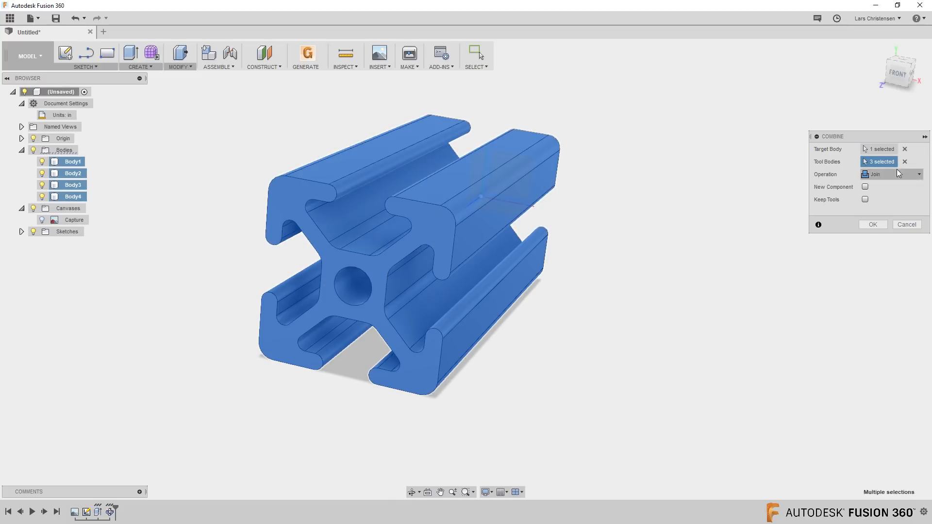
{"action": "left_click", "coordinate": [873, 225]}
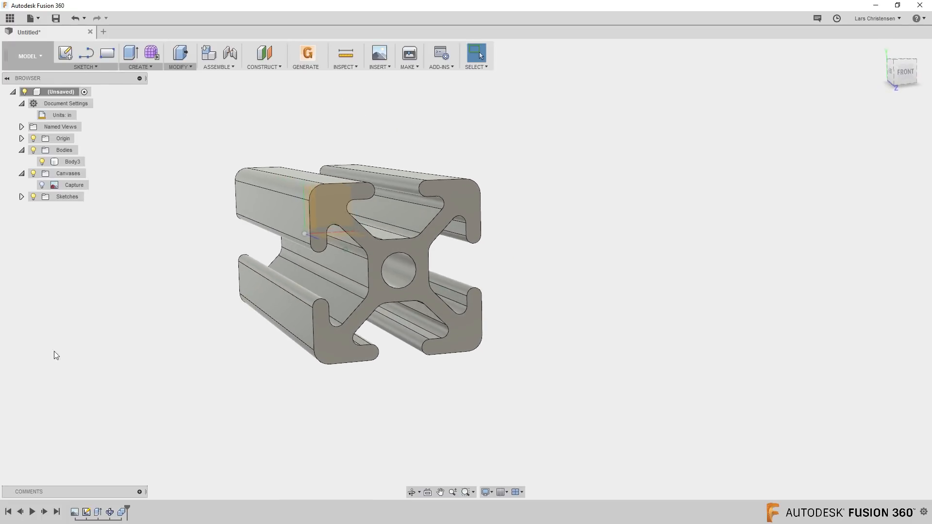
- Reopen the quarter-profile sketch to review its geometry and dimensions, return to the model and highlight the body pattern feature in the history
{"action": "right_click", "coordinate": [86, 512]}
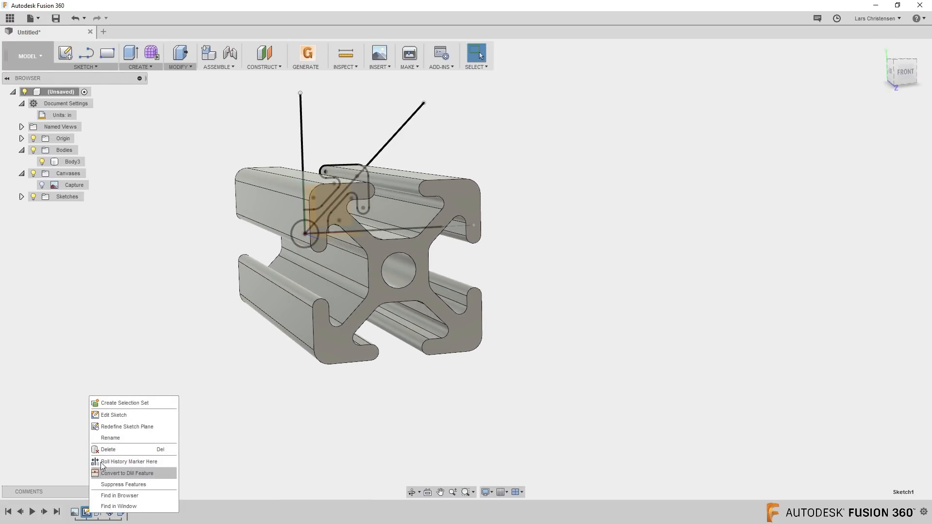
{"action": "left_click", "coordinate": [113, 416]}
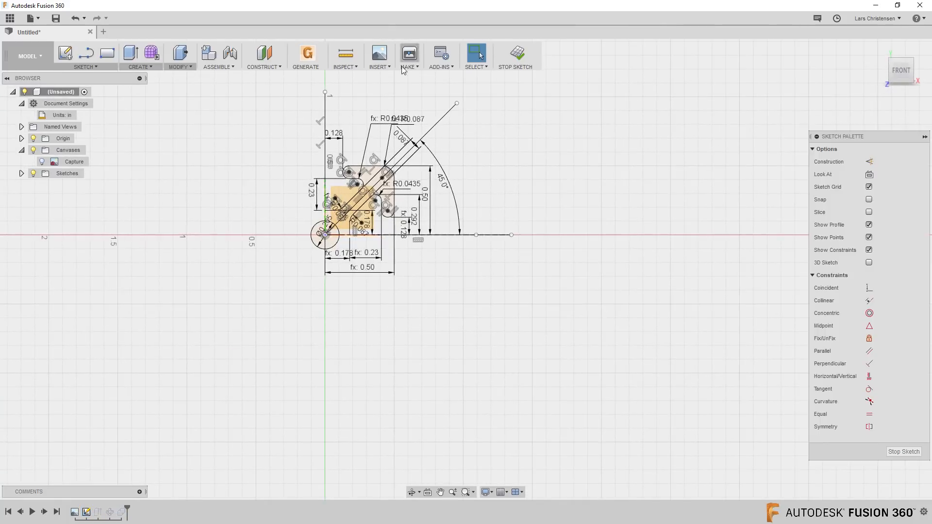
{"action": "scroll", "coordinate": [357, 161], "scroll_direction": "up", "scroll_amount": 3}
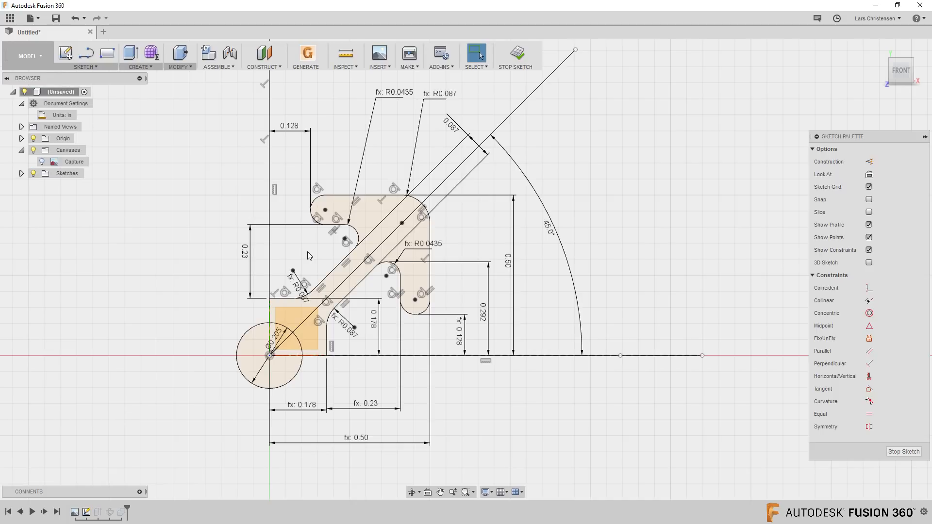
{"action": "scroll", "coordinate": [481, 318], "scroll_direction": "down", "scroll_amount": 1}
{"action": "scroll", "coordinate": [502, 304], "scroll_direction": "up", "scroll_amount": 1}
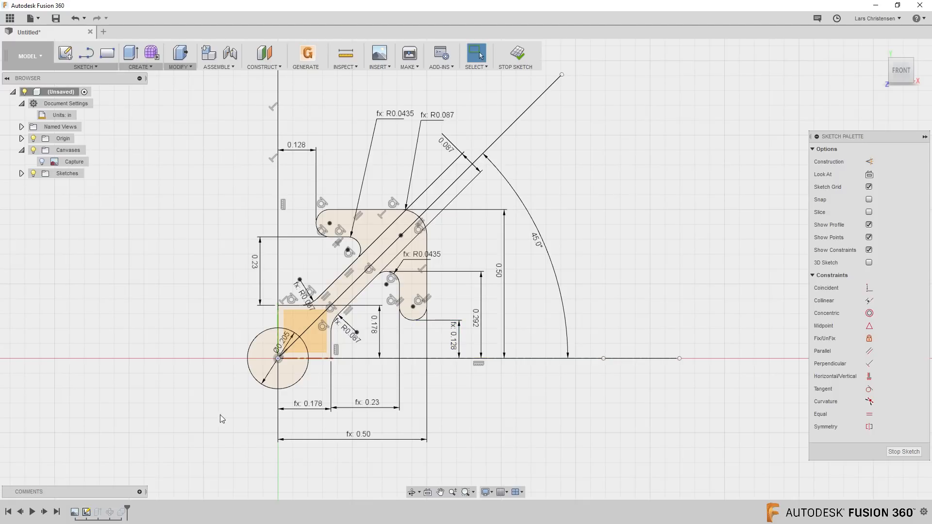
{"action": "left_click", "coordinate": [87, 67]}
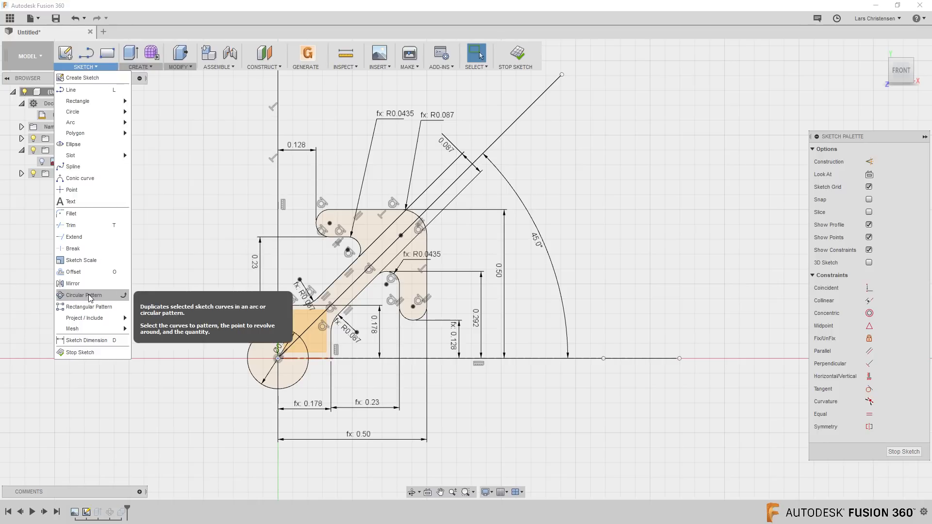
{"action": "left_click", "coordinate": [217, 179]}
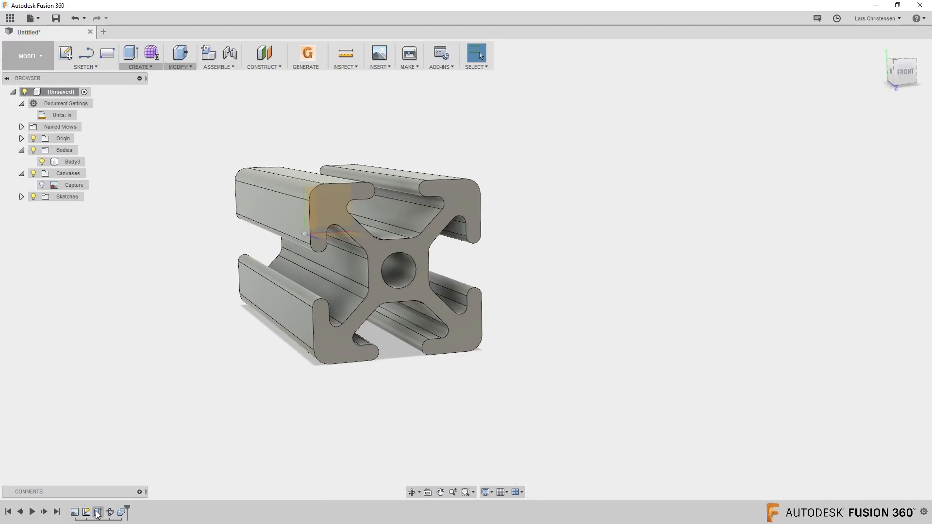
{"action": "left_click", "coordinate": [110, 513]}
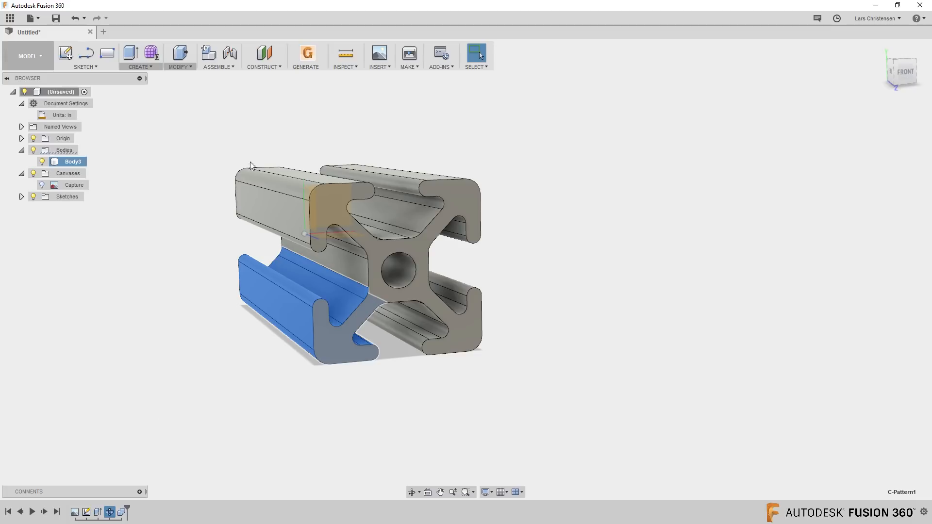
{"action": "left_click", "coordinate": [198, 364]}
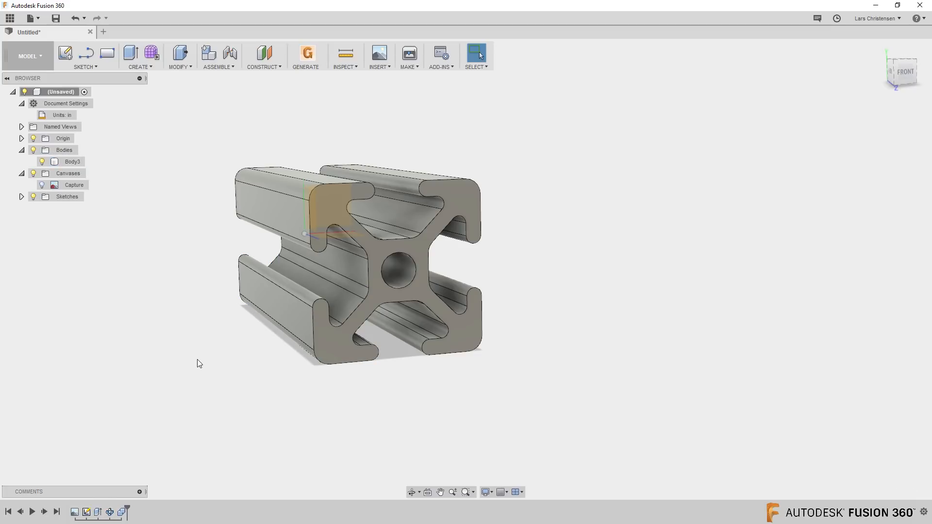